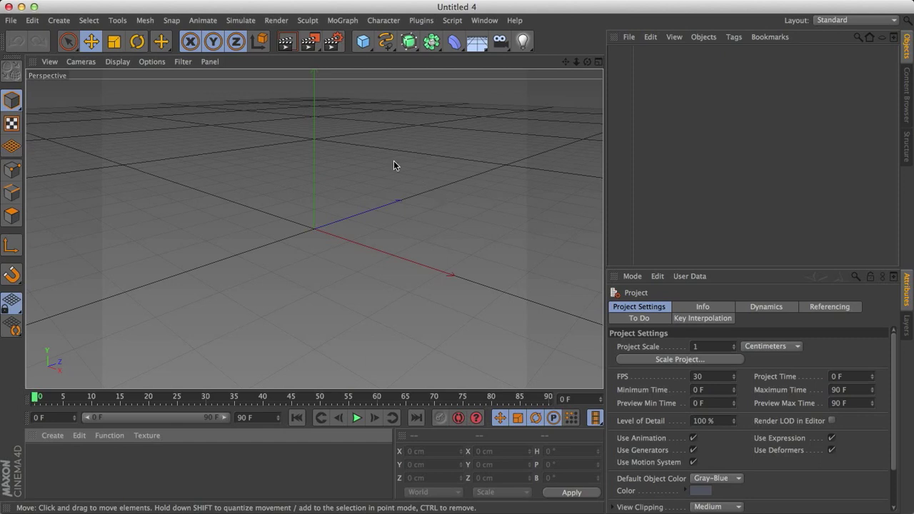
Add an empty Null object at the origin from the primitives palette.
left_click(363, 41)
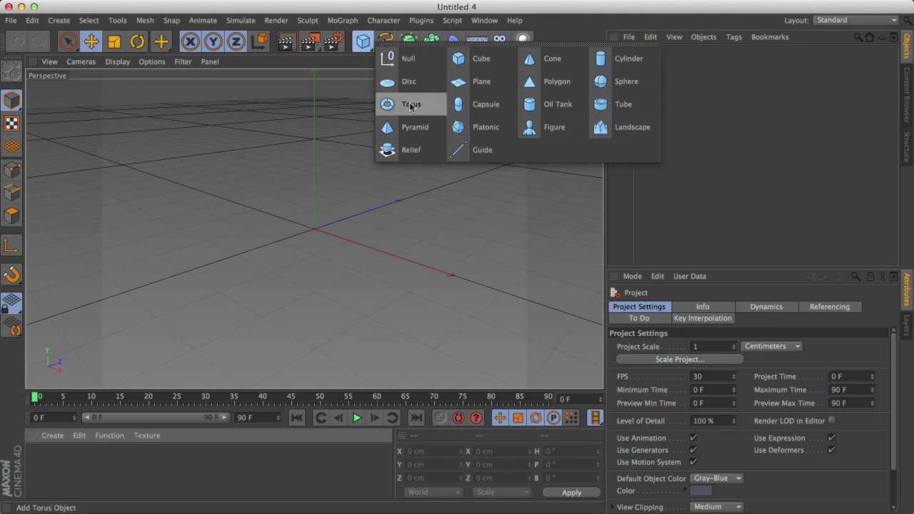
left_click(407, 60)
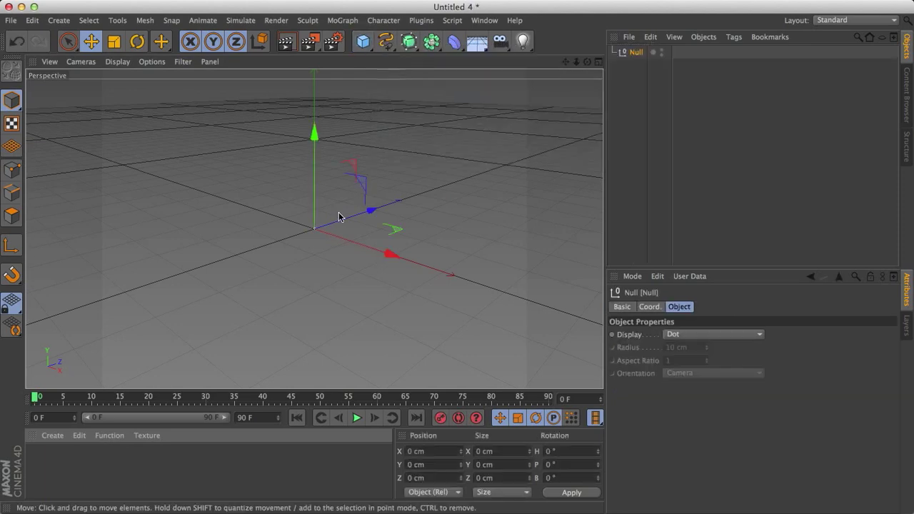
left_click_drag(345, 226, 325, 248, "alt")
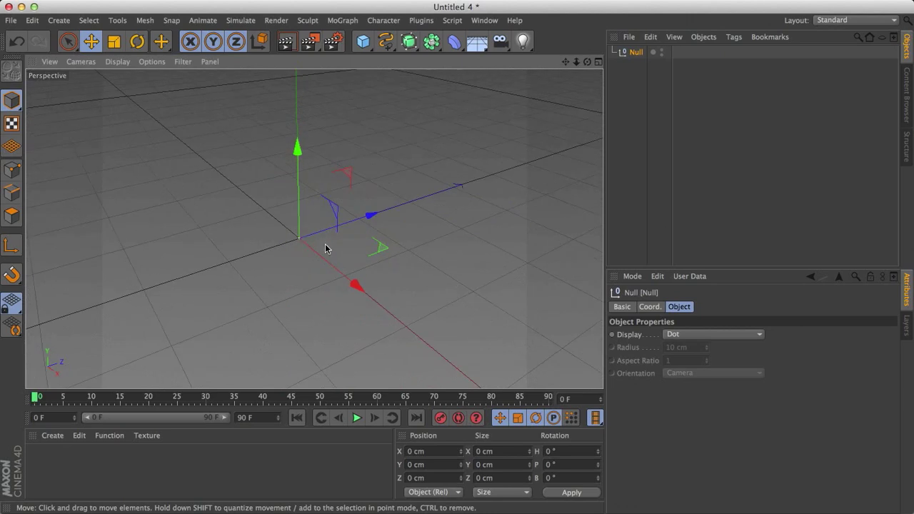
Add a CINEMA 4D Tags > XPresso tag to the Null and position its editor window.
right_click(634, 57)
mouse_move(663, 70)
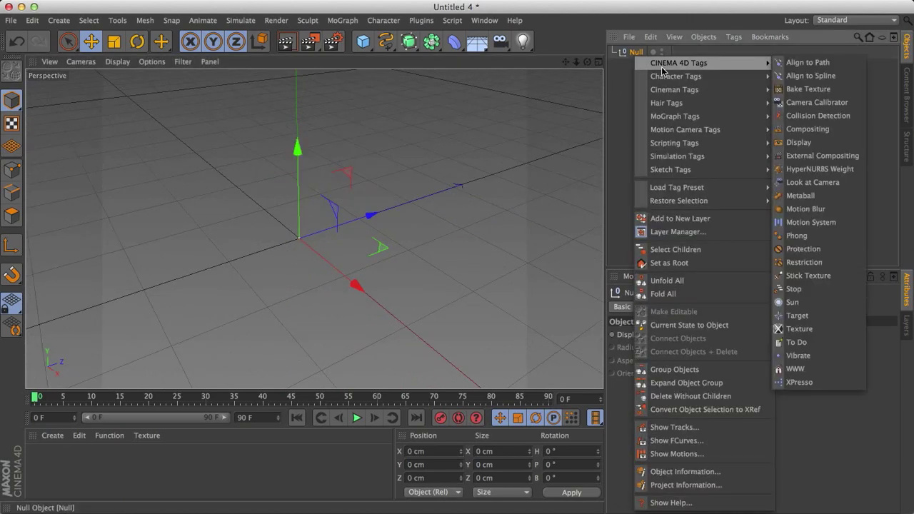
left_click(790, 385)
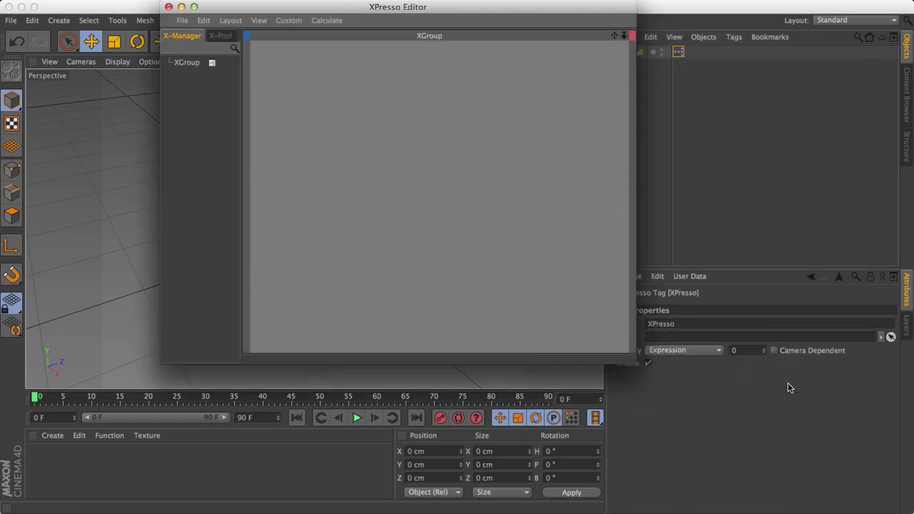
left_click_drag(446, 8, 477, 56)
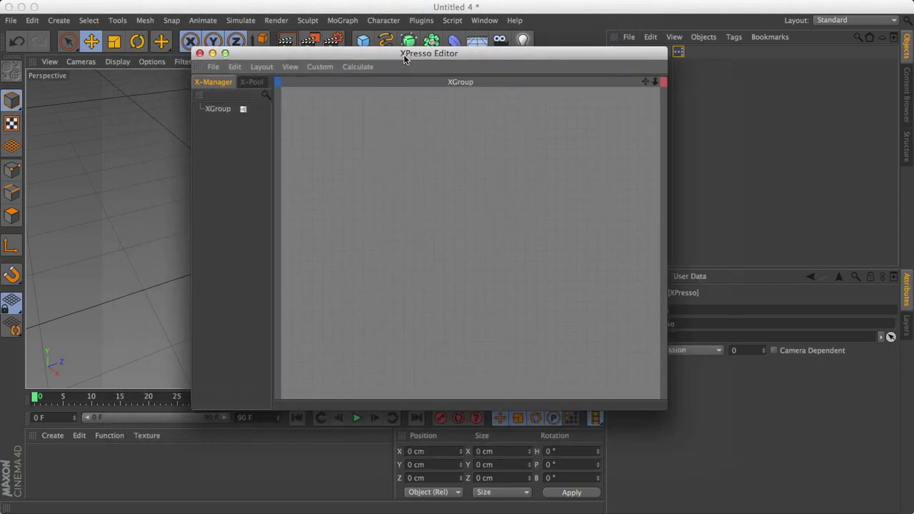
left_click_drag(404, 58, 494, 115)
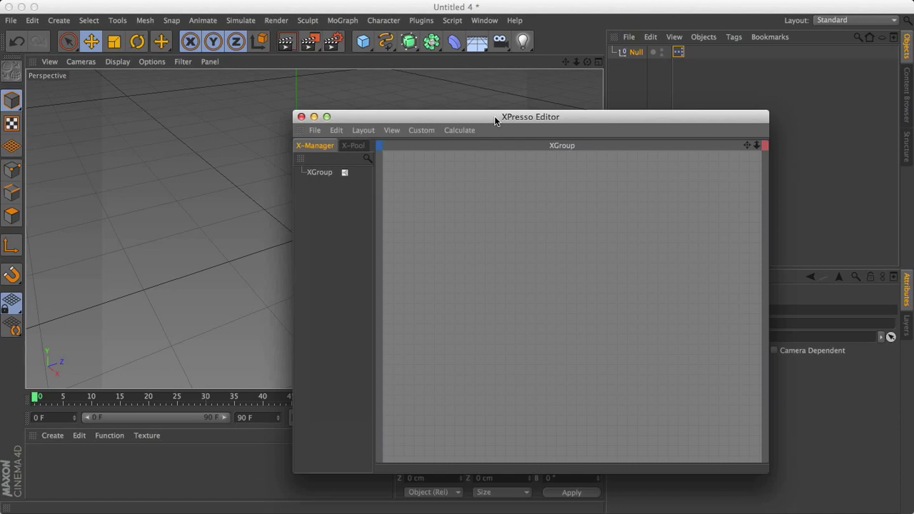
left_click_drag(494, 115, 491, 68)
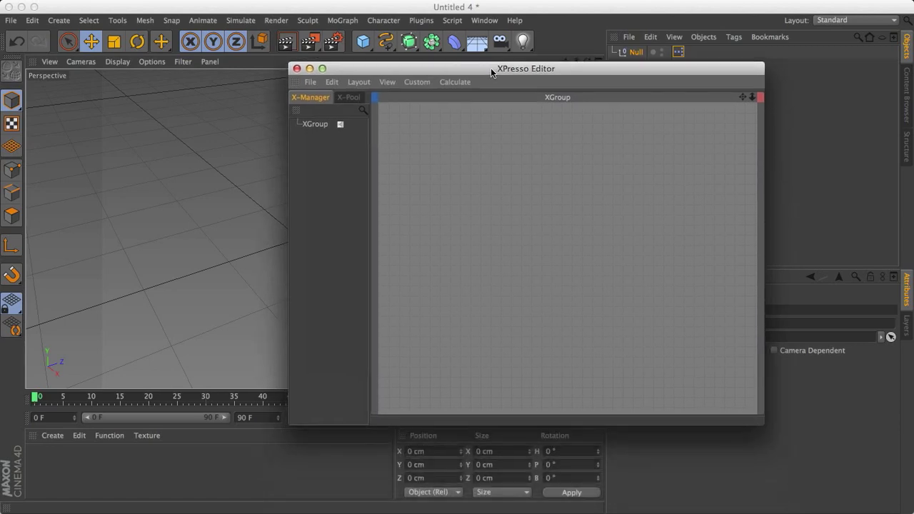
left_click_drag(491, 68, 335, 38)
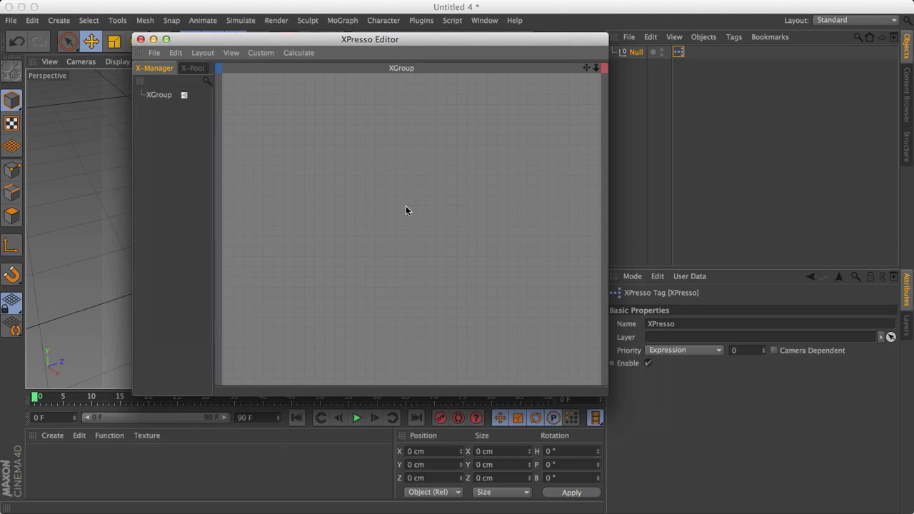
Browse the XPresso canvas menu to New Node > Thinking Particles > TP Generator.
right_click(328, 120)
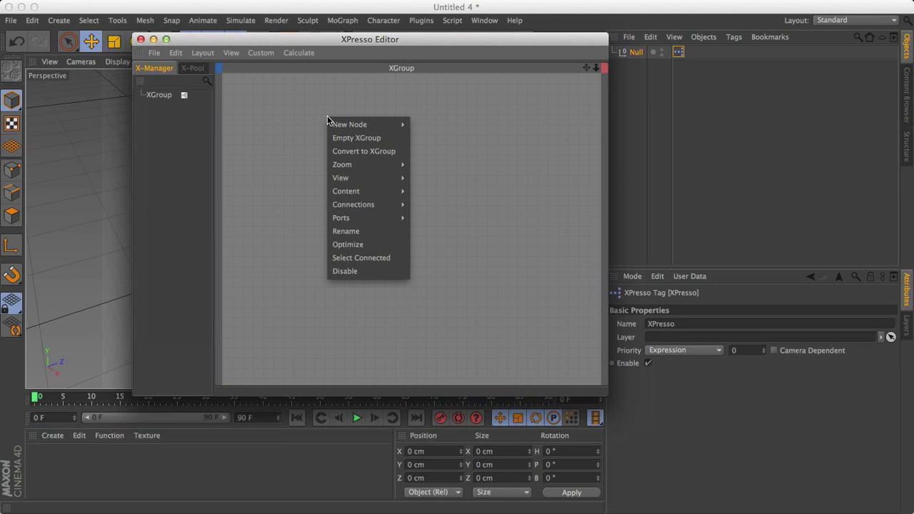
mouse_move(335, 125)
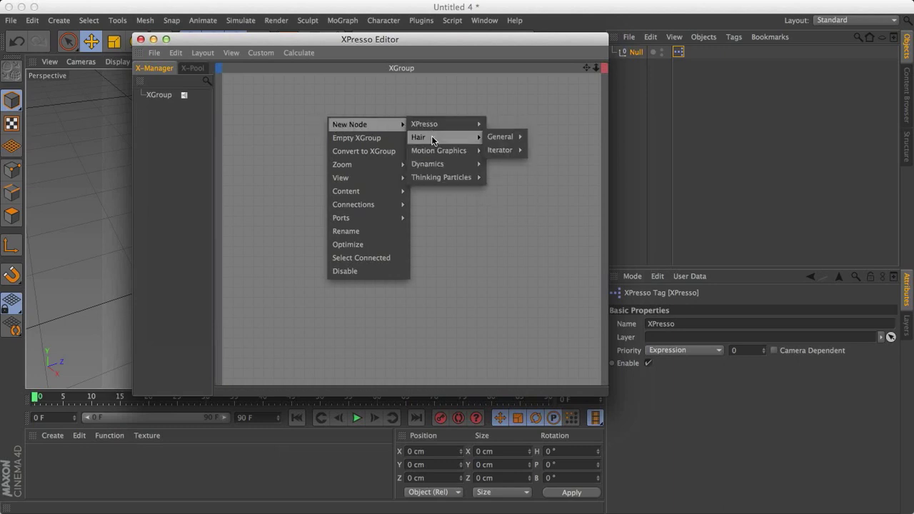
mouse_move(432, 152)
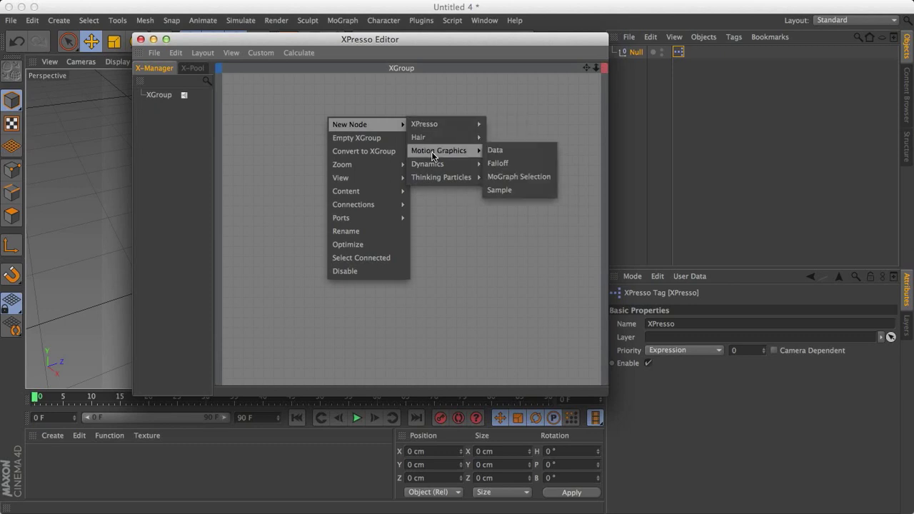
mouse_move(438, 184)
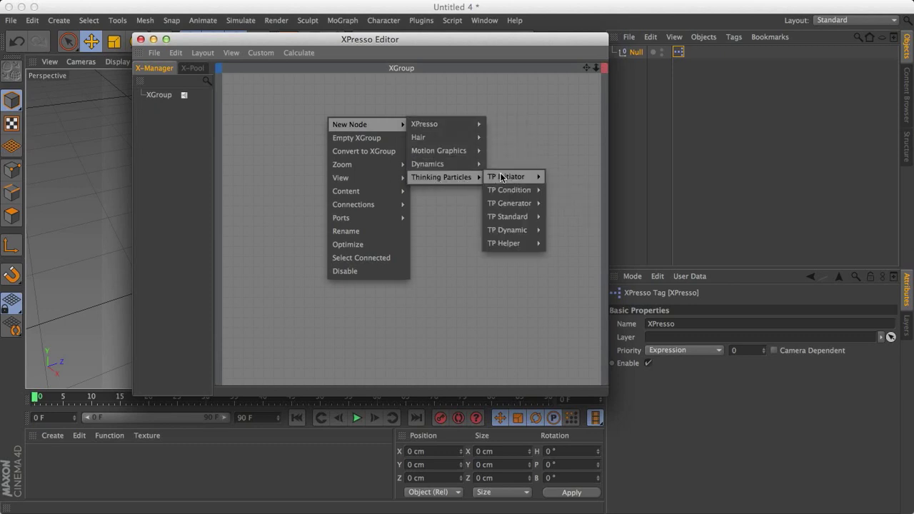
mouse_move(507, 180)
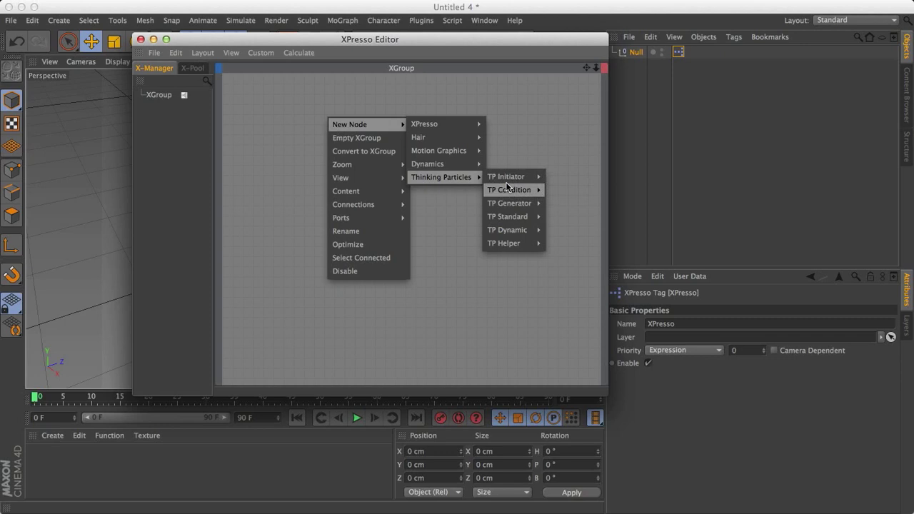
mouse_move(510, 209)
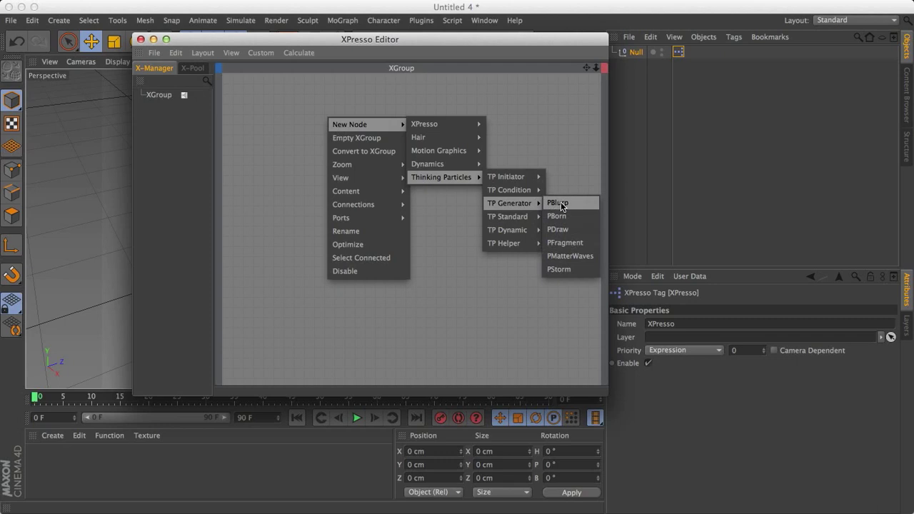
Add a PStorm emitter node to the XPresso setup and close the editor.
left_click(561, 270)
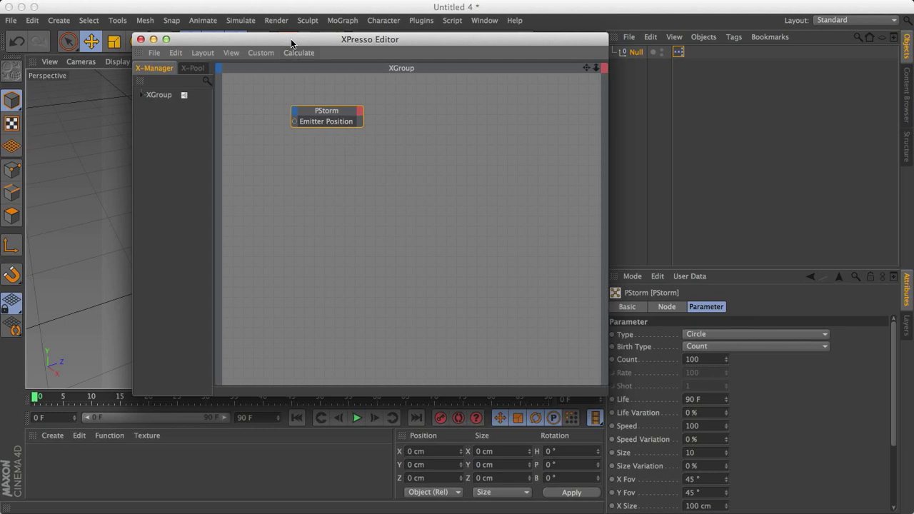
left_click_drag(289, 40, 408, 39)
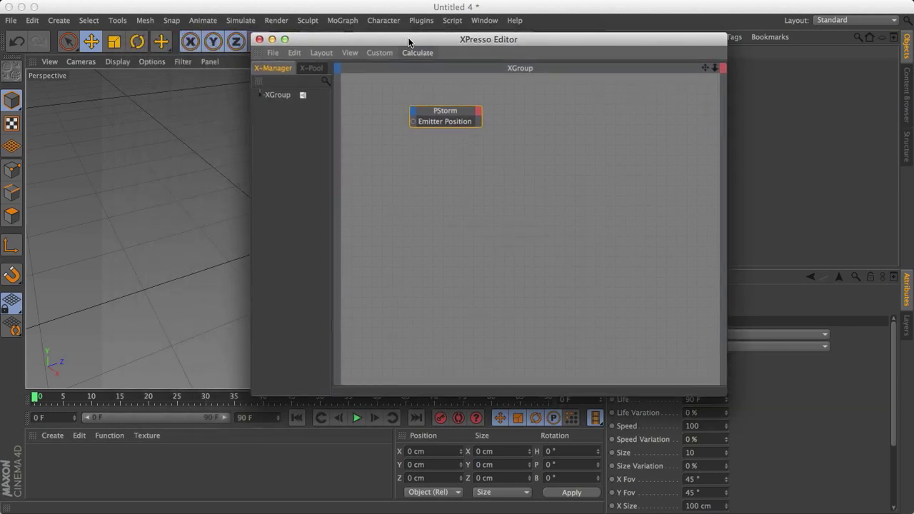
left_click(260, 40)
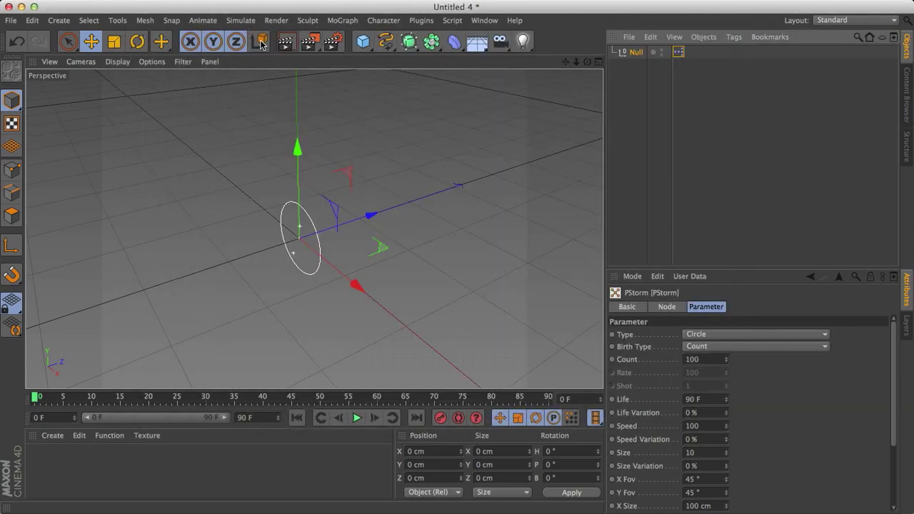
Play the animation to preview the emitted particles, then stop and rewind.
left_click(358, 419)
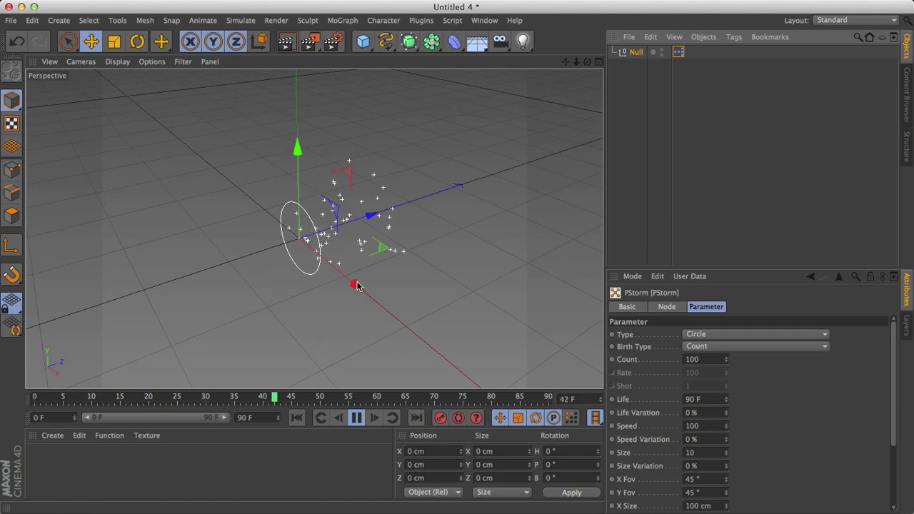
left_click_drag(318, 300, 344, 318, "alt")
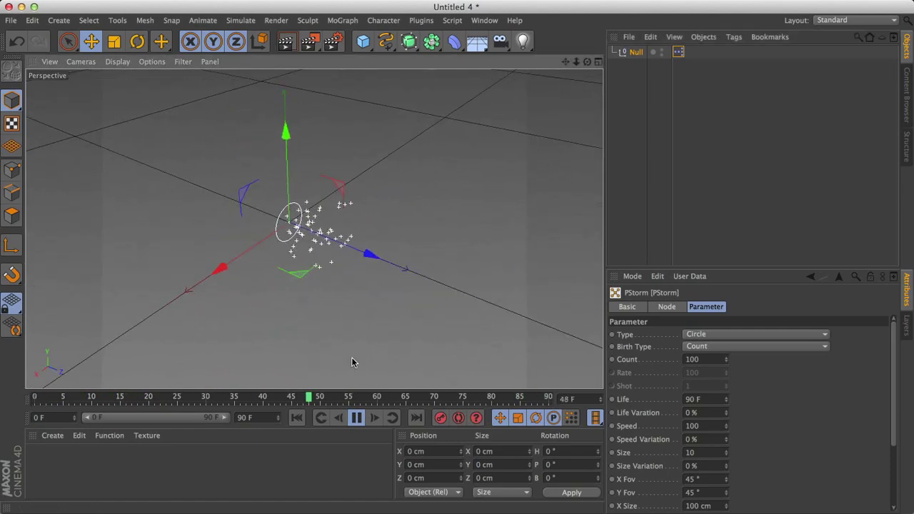
left_click(352, 418)
left_click(296, 418)
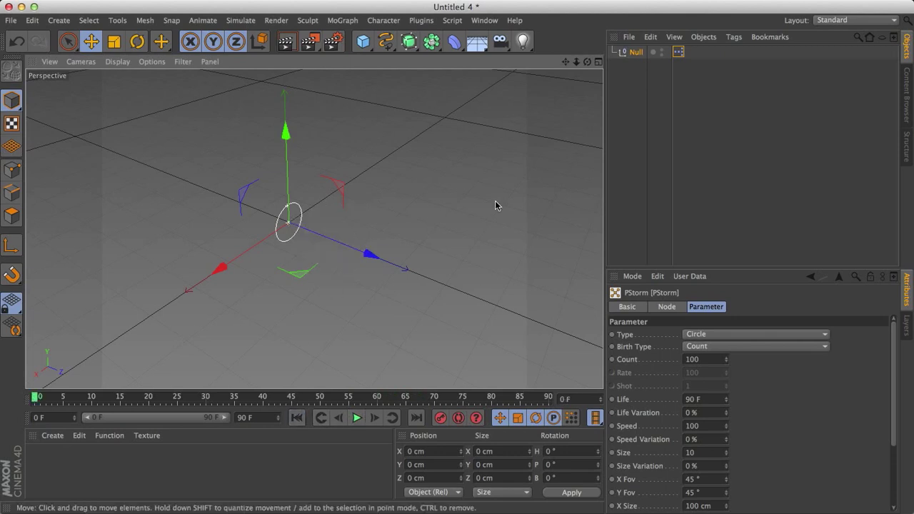
Select the PStorm node in the XPresso editor, close it, and enlarge the Attributes panel.
double_click(678, 52)
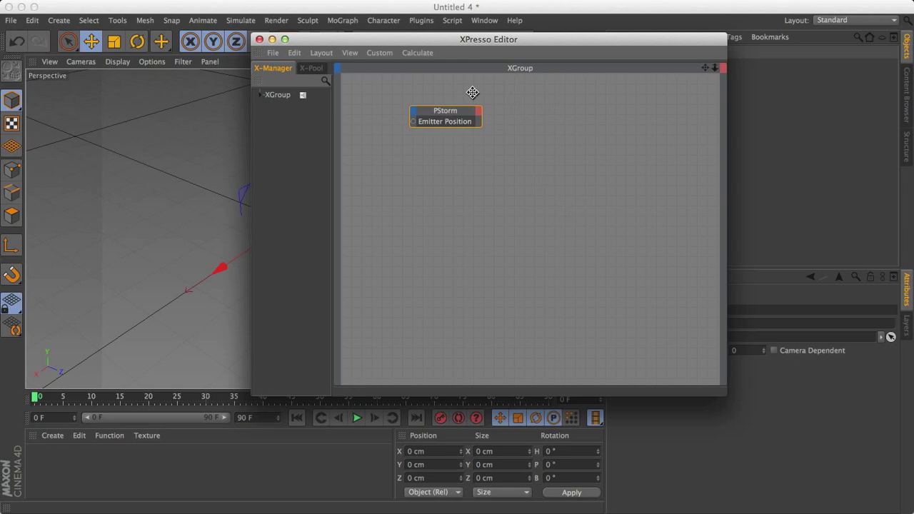
left_click_drag(456, 43, 400, 10)
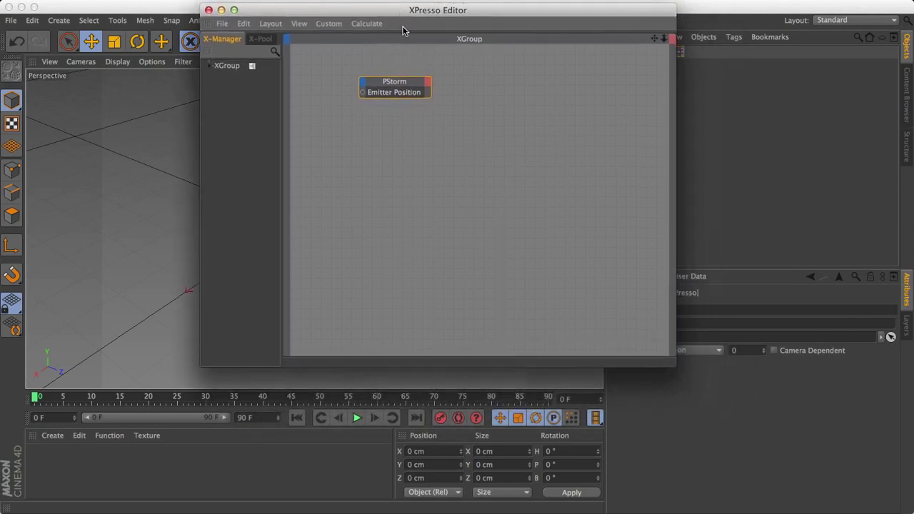
left_click(391, 85)
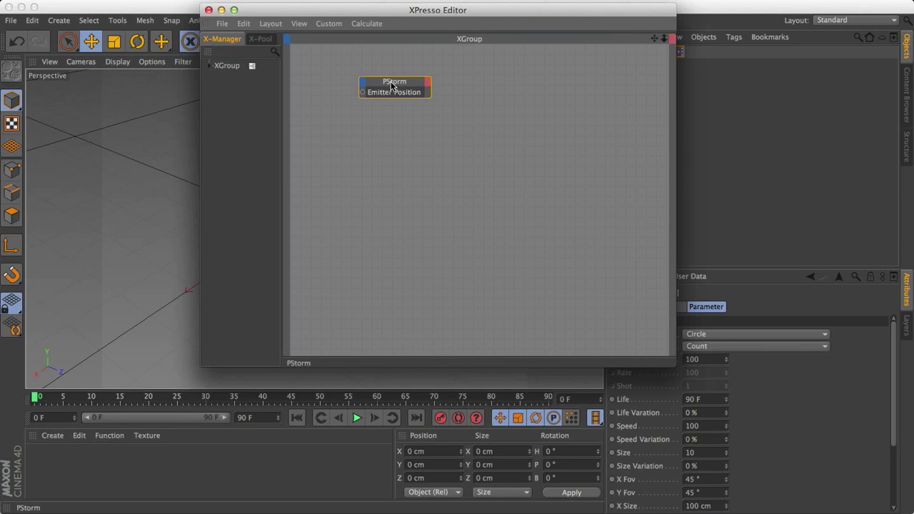
left_click(208, 10)
left_click_drag(682, 271, 682, 145)
Preview the PStorm particle playback twice, rewinding to frame 0 each time.
left_click(667, 180)
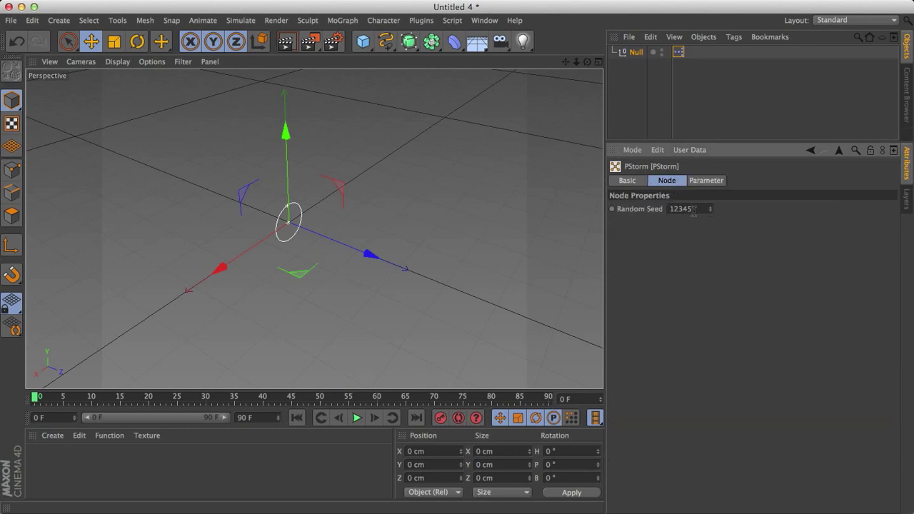
left_click(357, 420)
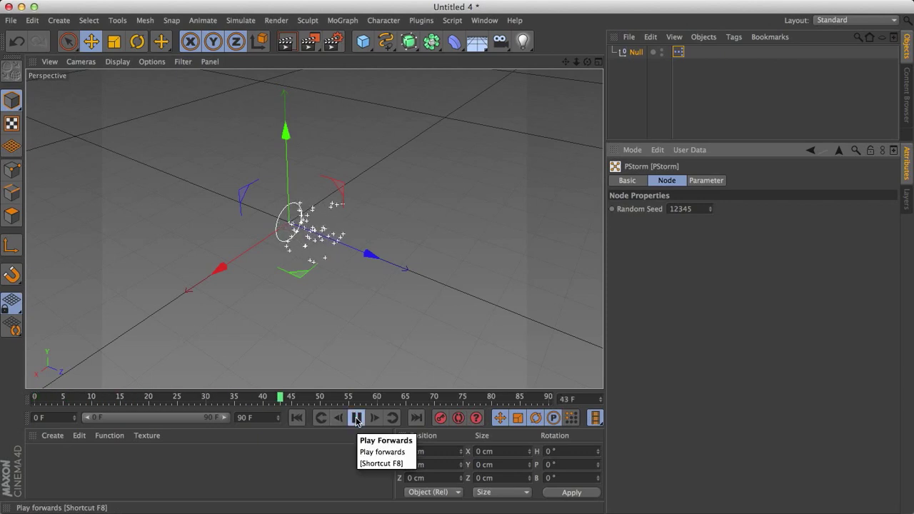
left_click(357, 420)
left_click(297, 418)
left_click(356, 418)
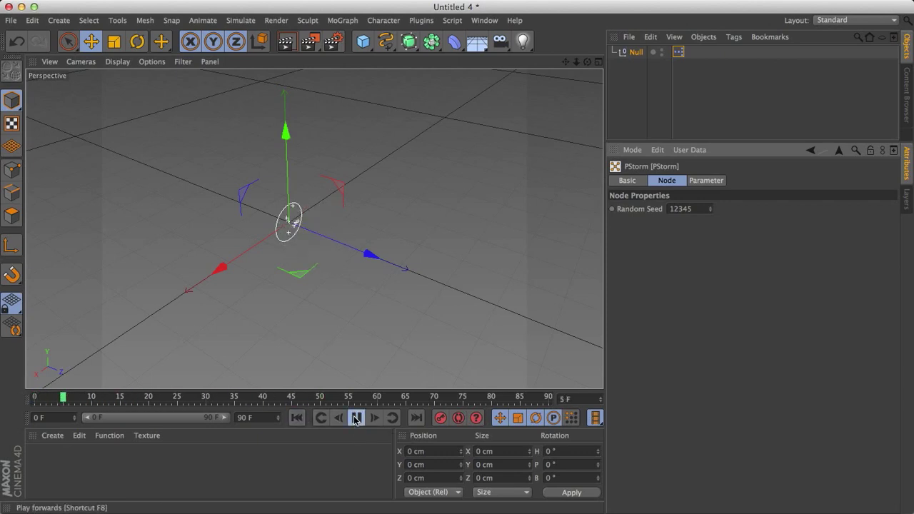
left_click(355, 419)
left_click(297, 417)
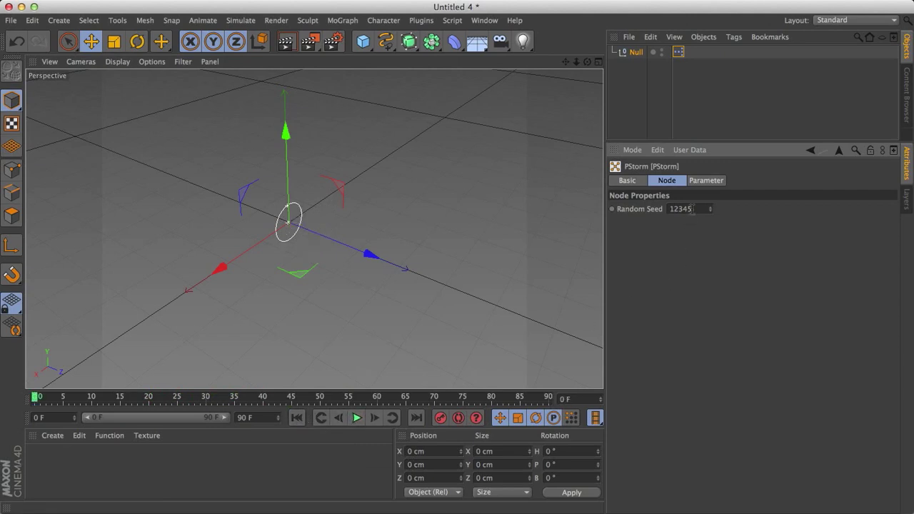
Change the PStorm Random Seed to 12344, preview it, and show the Parameter settings.
type("4")
left_click(357, 417)
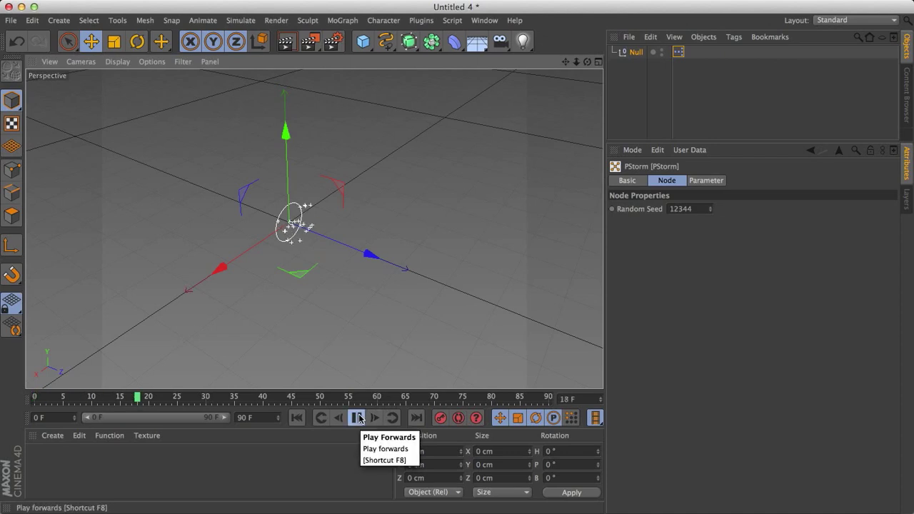
left_click(357, 418)
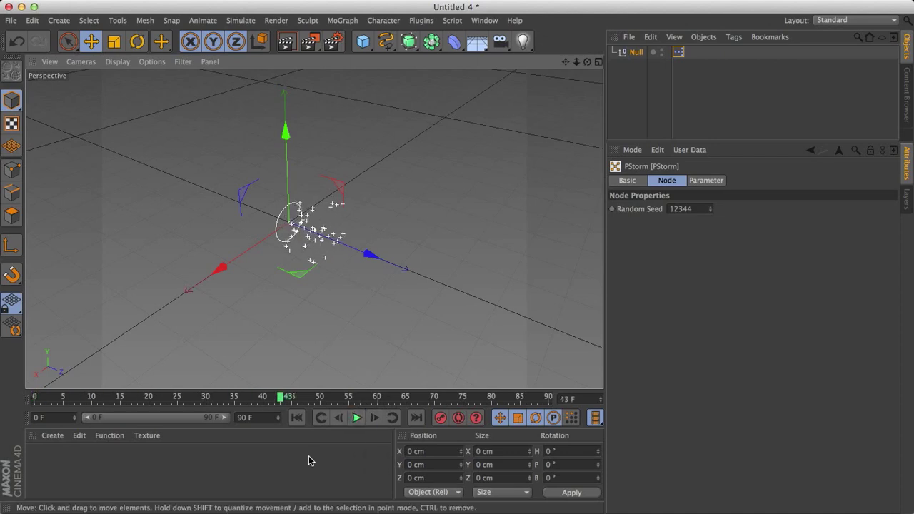
left_click(297, 418)
left_click(706, 180)
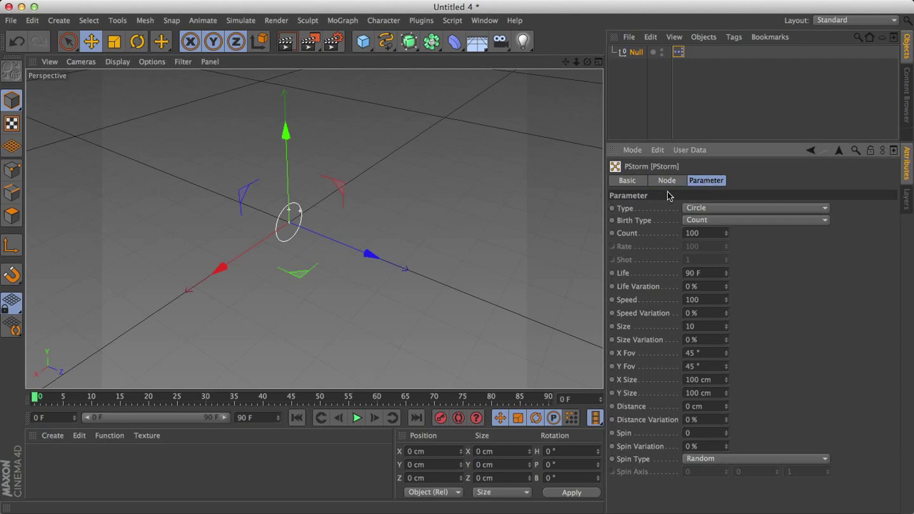
Preview the emitter with Type Rectangle to frame 25, then set Type back to Circle.
left_click(700, 209)
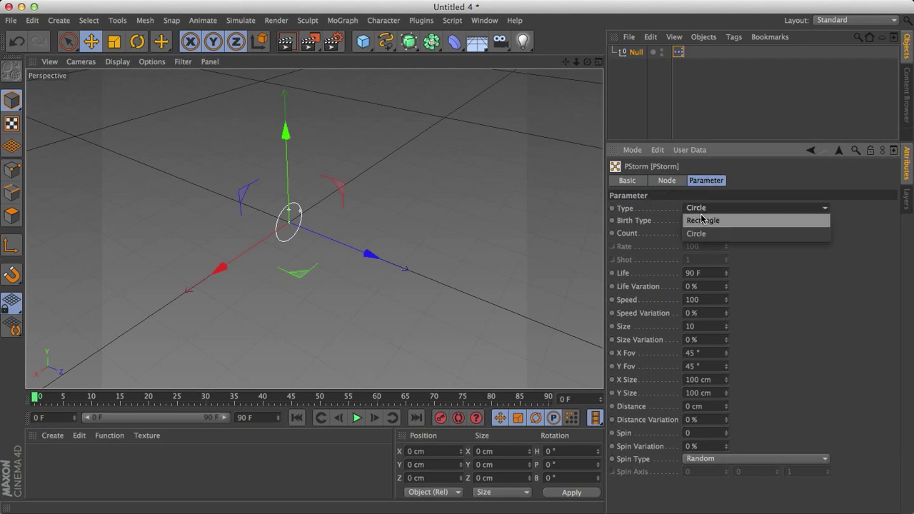
left_click(702, 220)
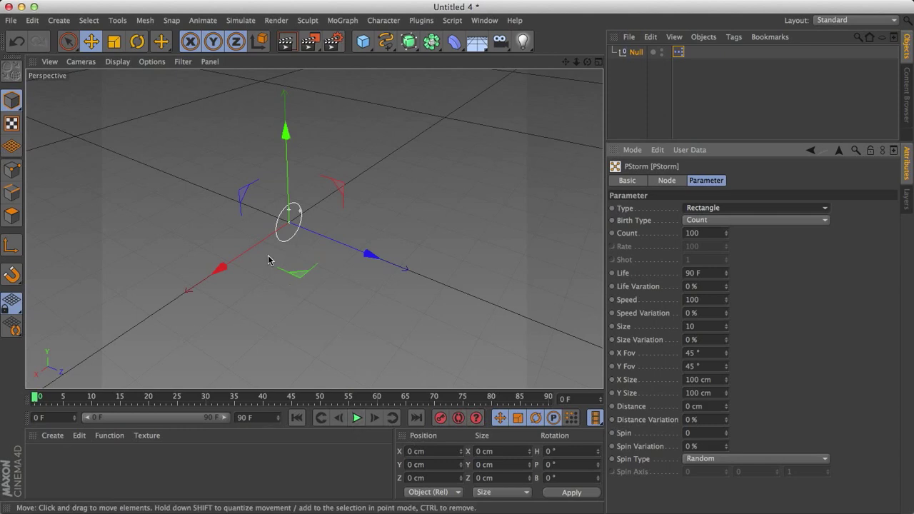
left_click(355, 421)
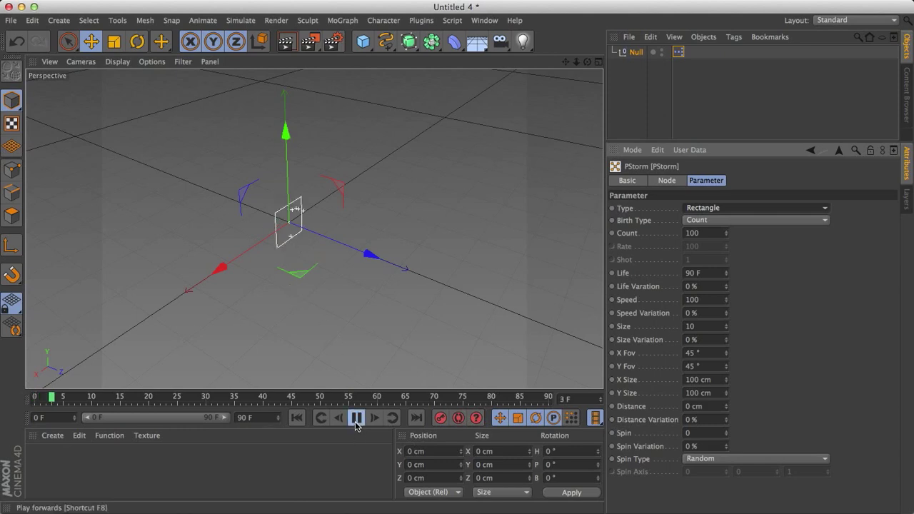
key("F8")
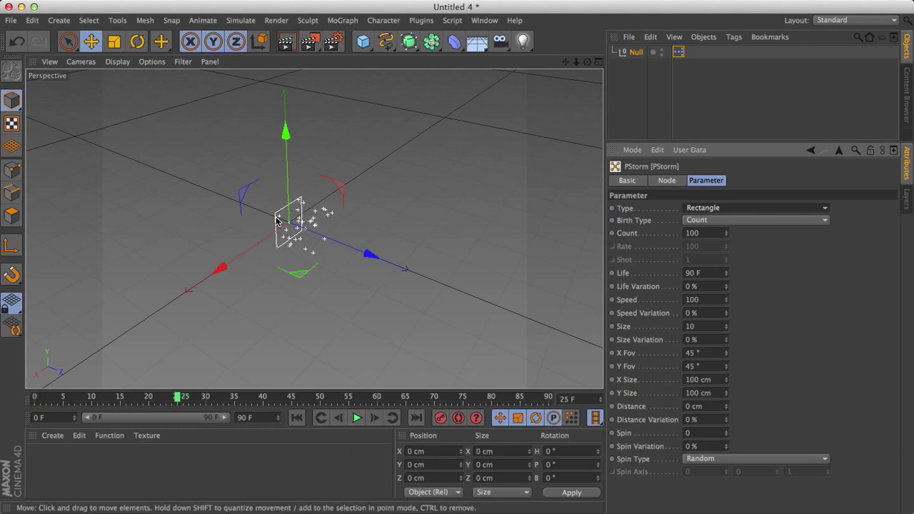
left_click(296, 418)
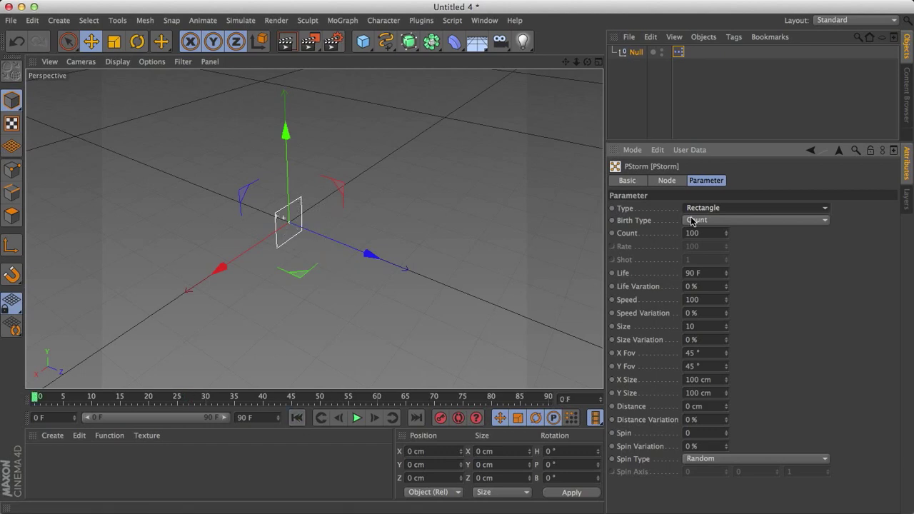
left_click(694, 209)
left_click(694, 233)
Keep Birth Type as Count and select the Count value of 100.
left_click(695, 222)
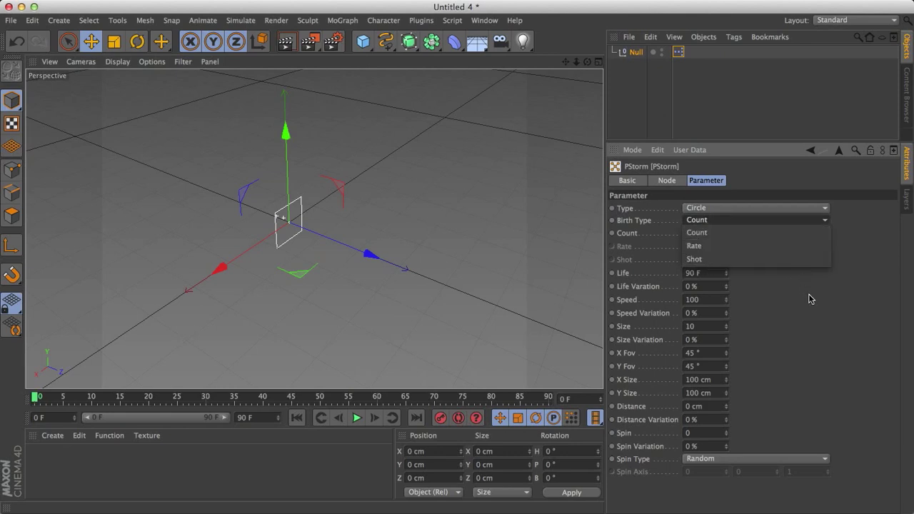
left_click(717, 231)
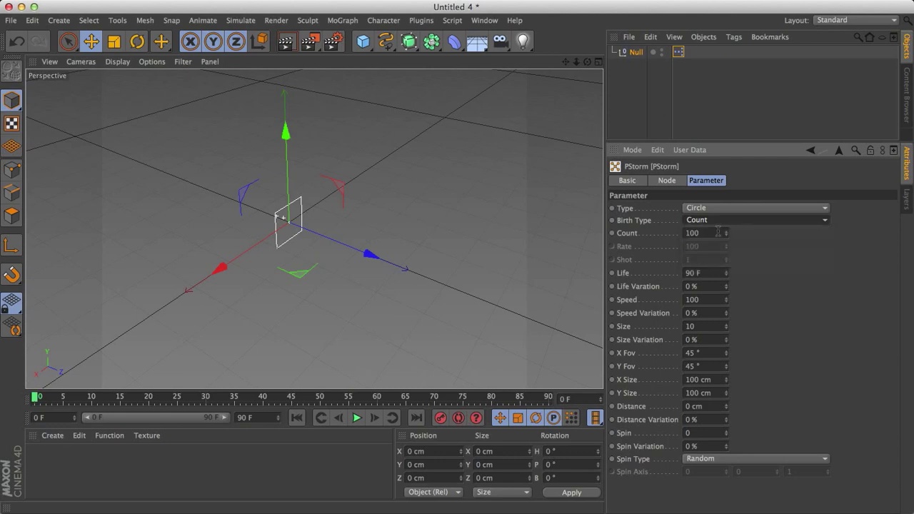
left_click(698, 272)
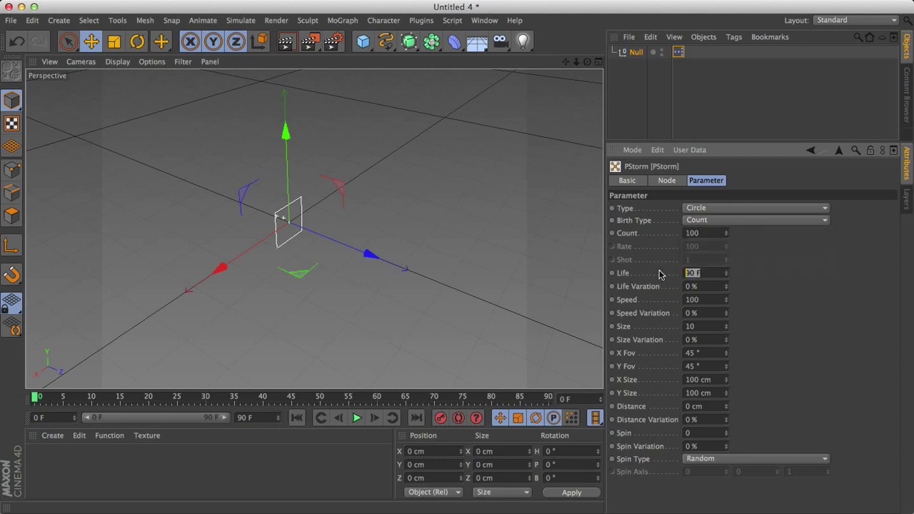
left_click(706, 233)
left_click_drag(705, 234, 684, 233)
Preview the Count emission to the last frame, rewind, and switch Birth Type to Rate.
left_click(356, 418)
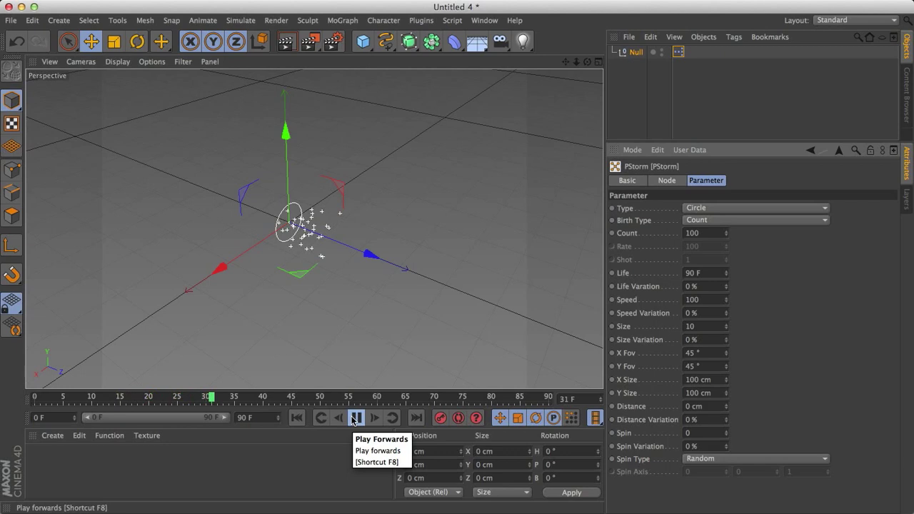
left_click(354, 419)
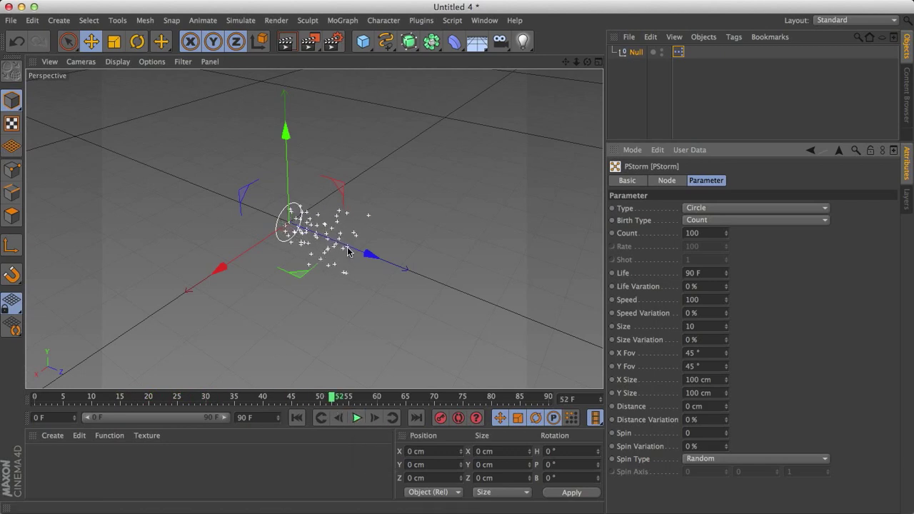
left_click(548, 398)
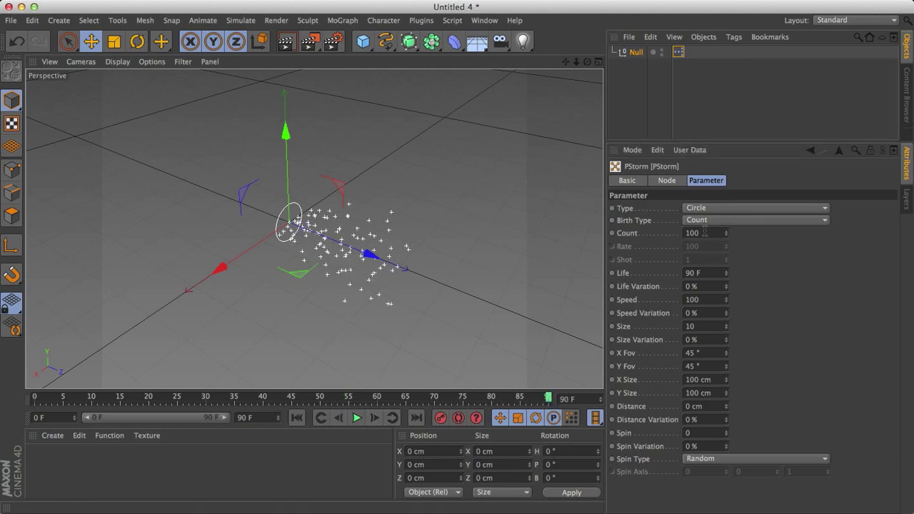
left_click(296, 418)
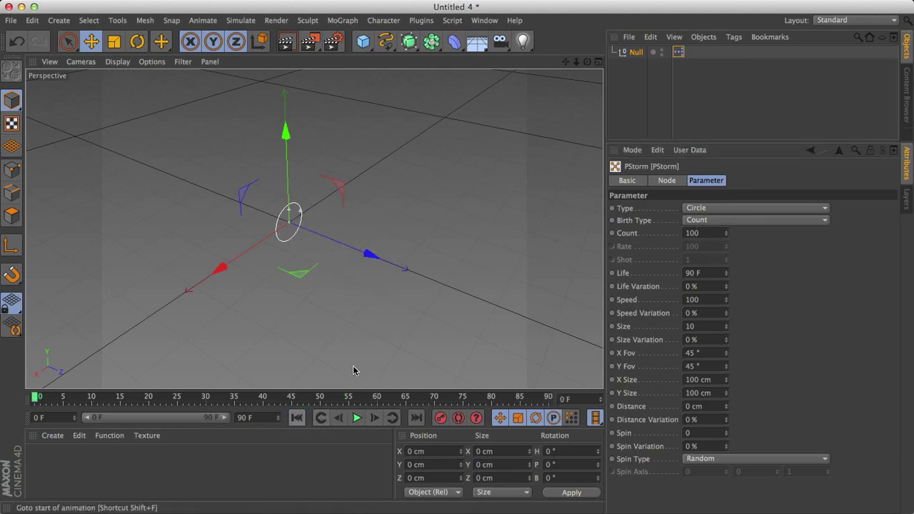
left_click(694, 221)
left_click(694, 246)
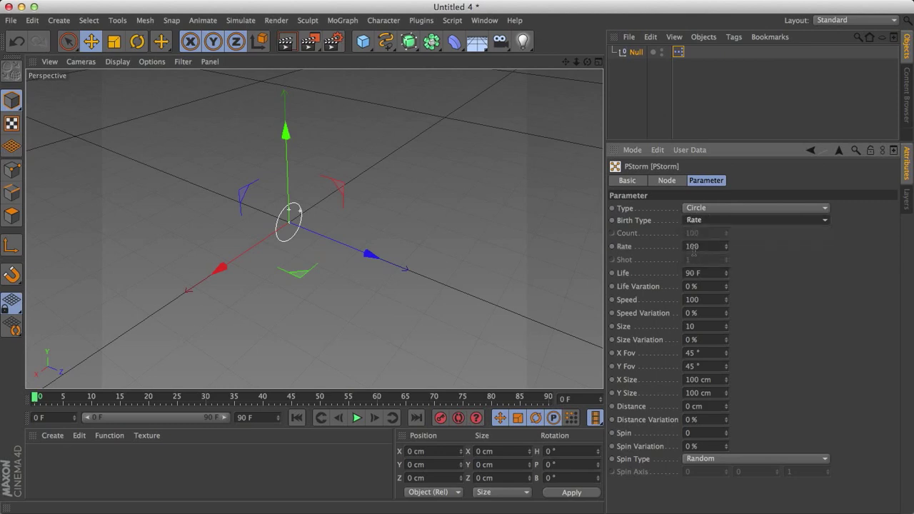
Preview the Rate 100 continuous emission through frame 90, then rewind to frame 0.
left_click(357, 419)
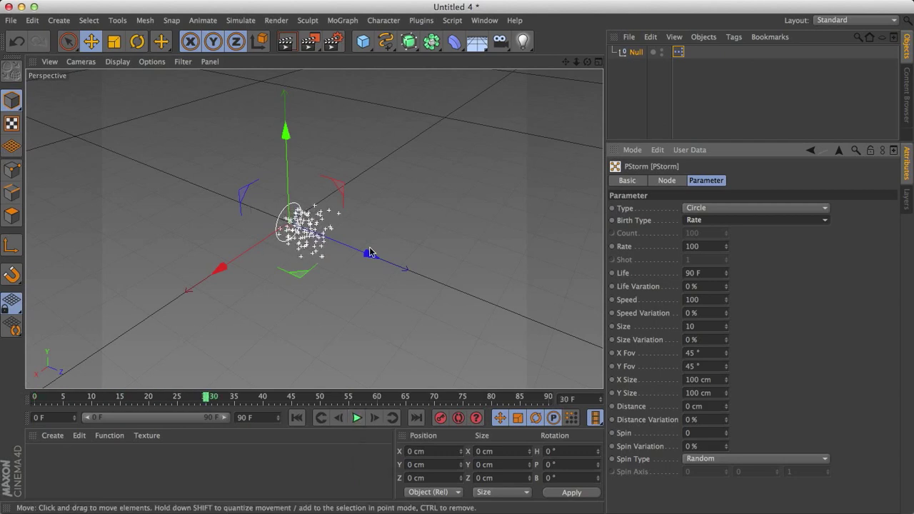
left_click(357, 418)
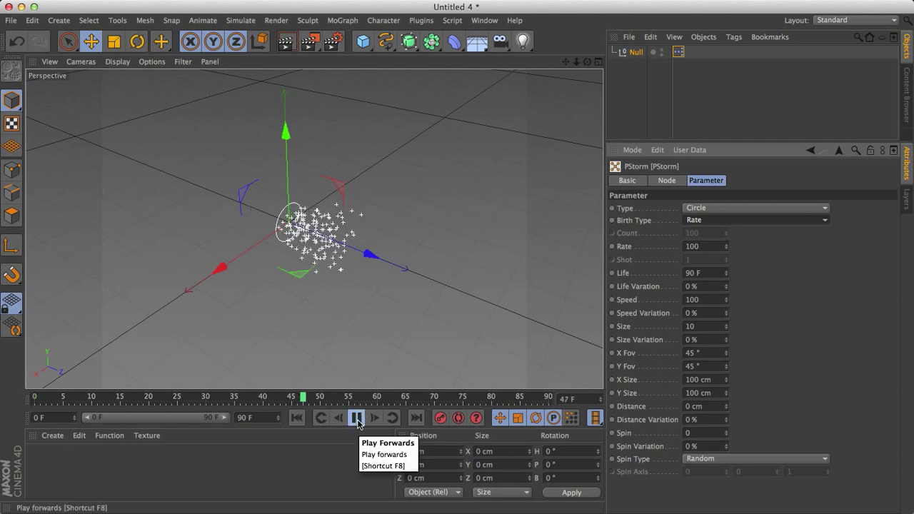
left_click(357, 418)
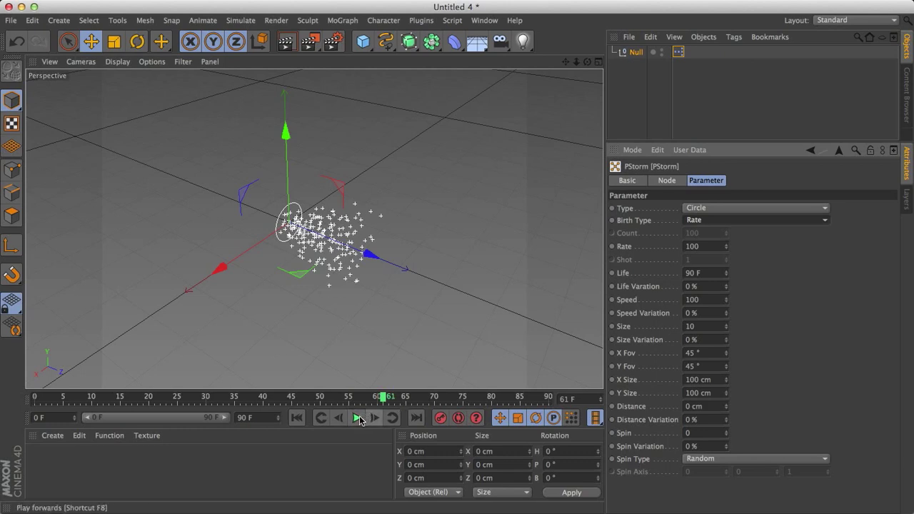
left_click(358, 418)
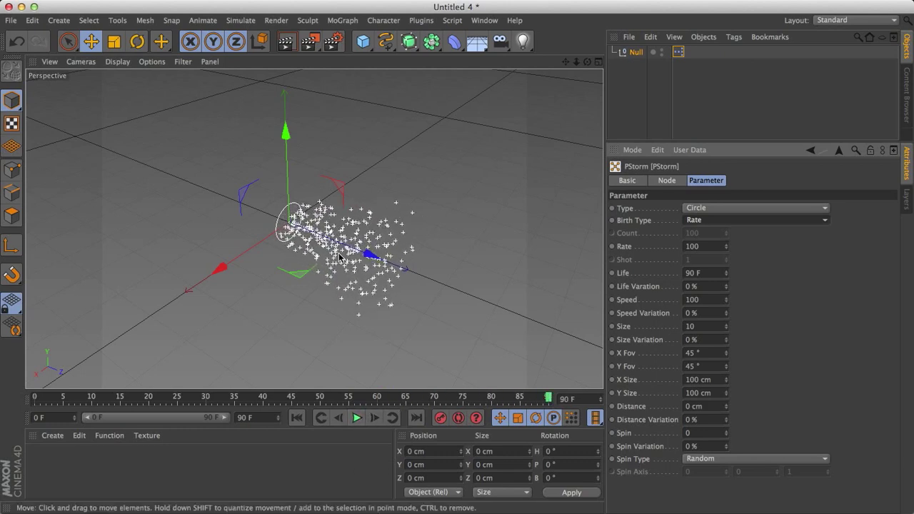
left_click(297, 418)
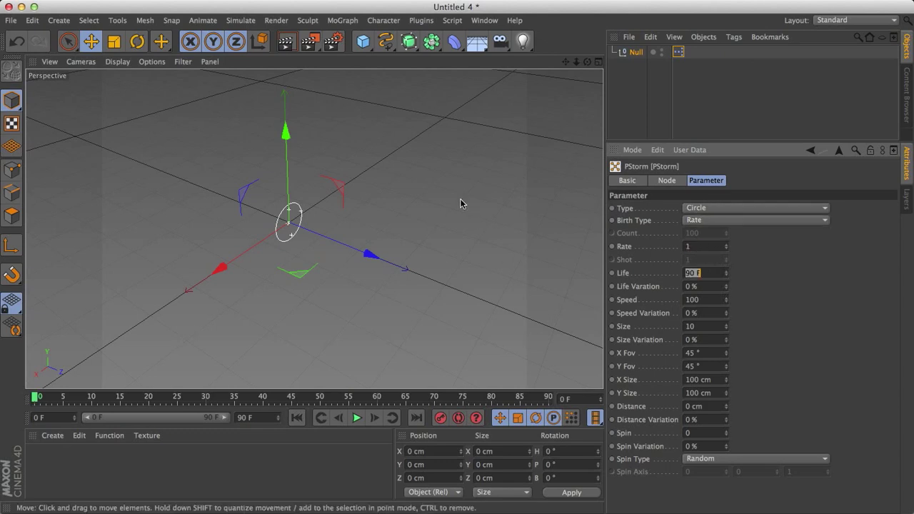
Replay the preview with Rate set to 1 and rewind to frame 0.
left_click(355, 418)
left_click(355, 418)
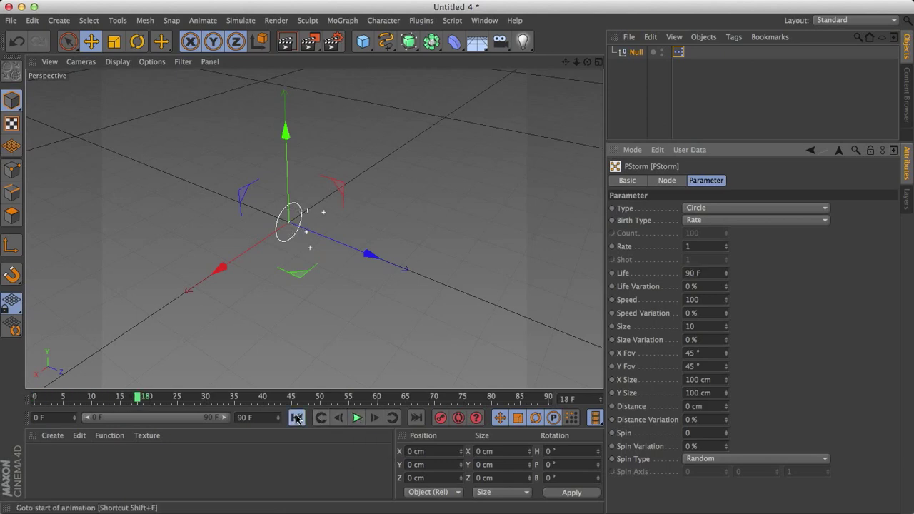
left_click(296, 418)
left_click(355, 418)
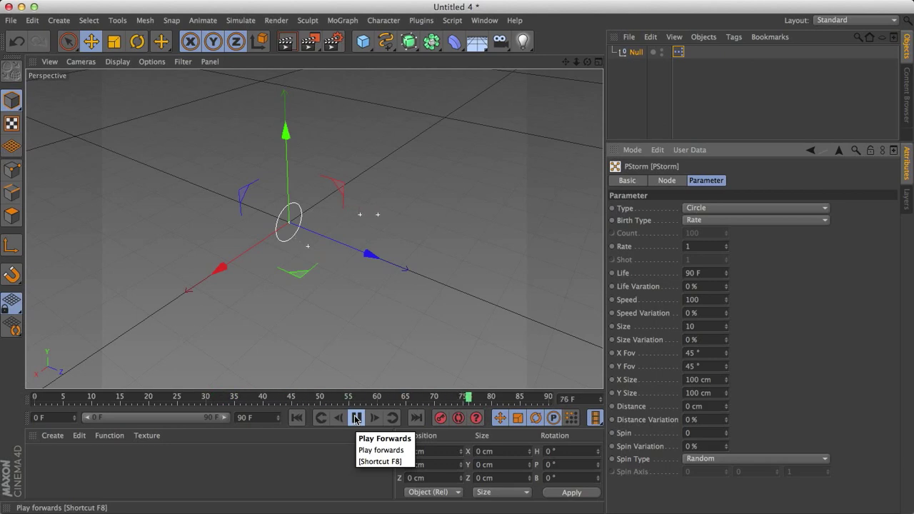
left_click(355, 419)
left_click(296, 418)
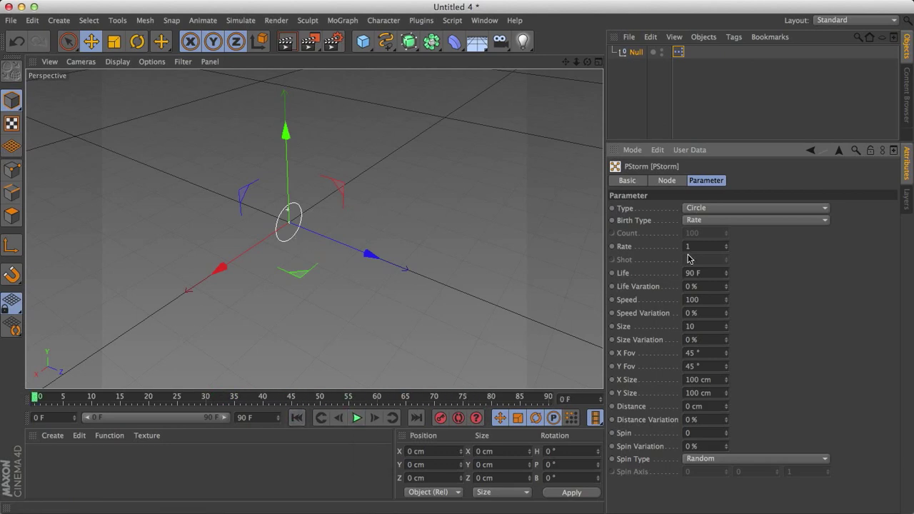
Change the PStorm Birth Type to Shot, preview the burst, and rewind.
left_click(696, 221)
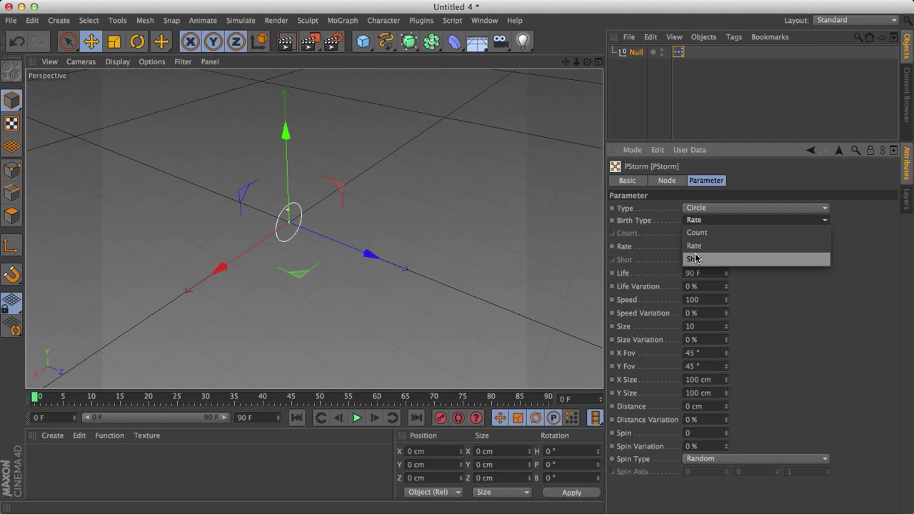
left_click(698, 260)
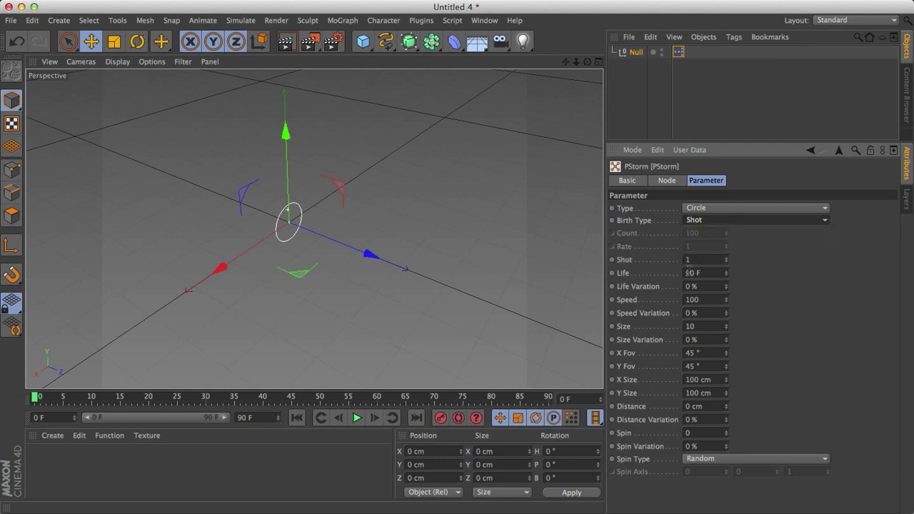
left_click(357, 419)
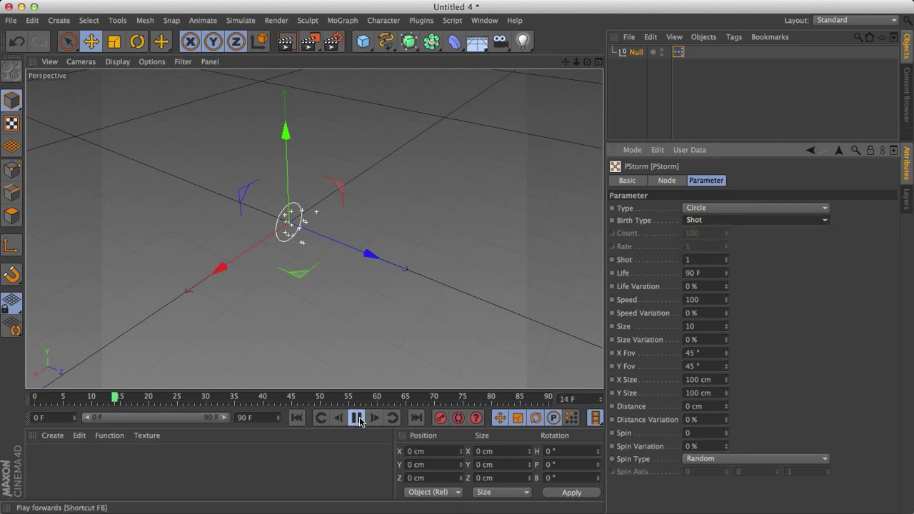
left_click(356, 418)
left_click(297, 418)
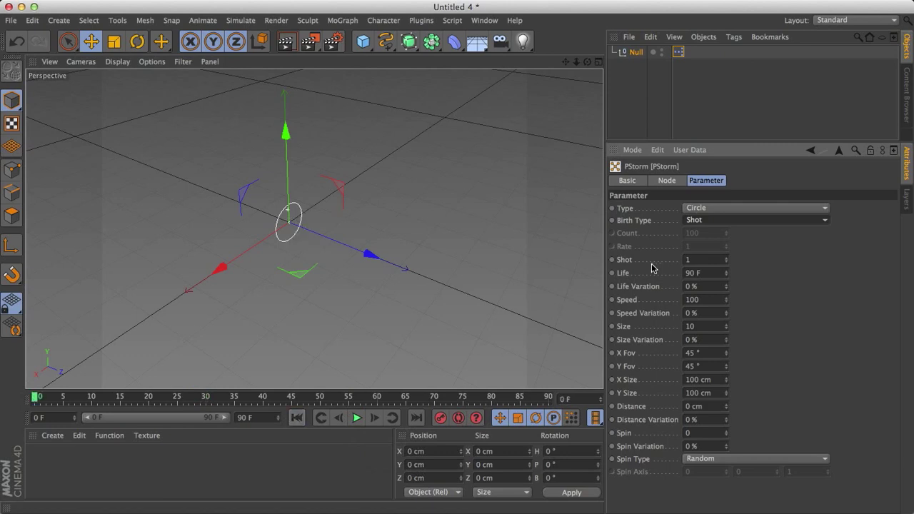
Set Shot to 100 particles and preview the burst to frame 33.
double_click(712, 264)
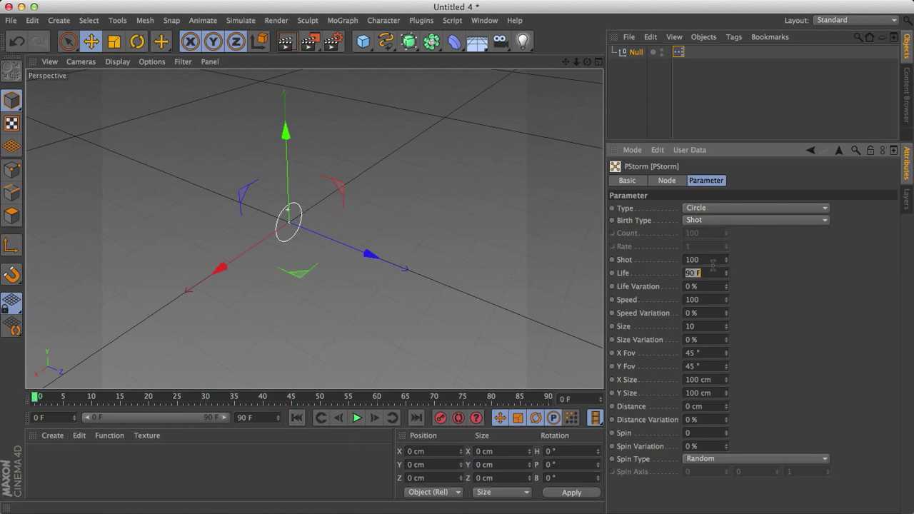
left_click(355, 418)
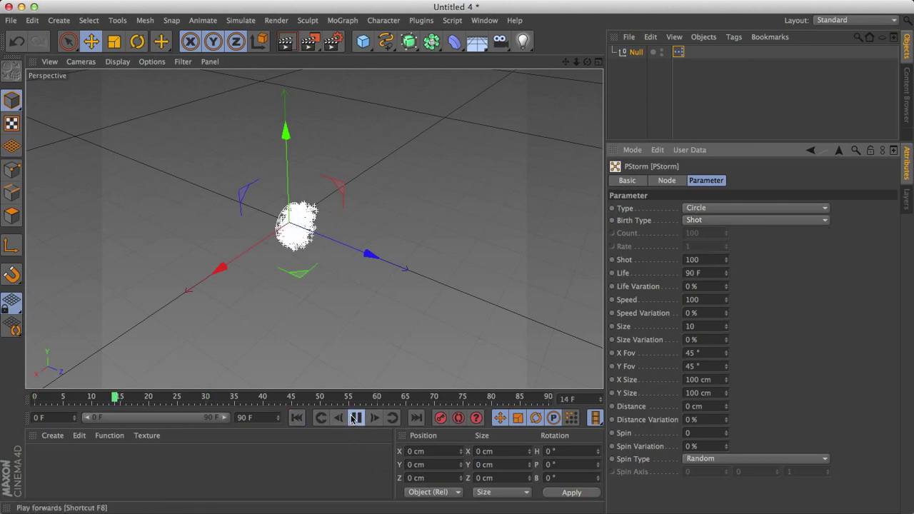
left_click(354, 418)
left_click_drag(338, 327, 340, 282, "alt")
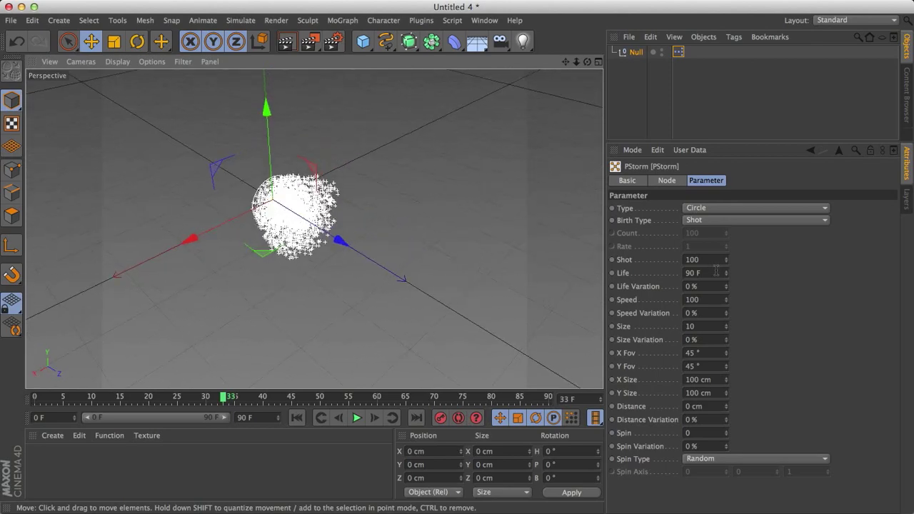
Switch the PStorm Birth Type from Shot to Count and preview the emission.
left_click(698, 220)
left_click(698, 231)
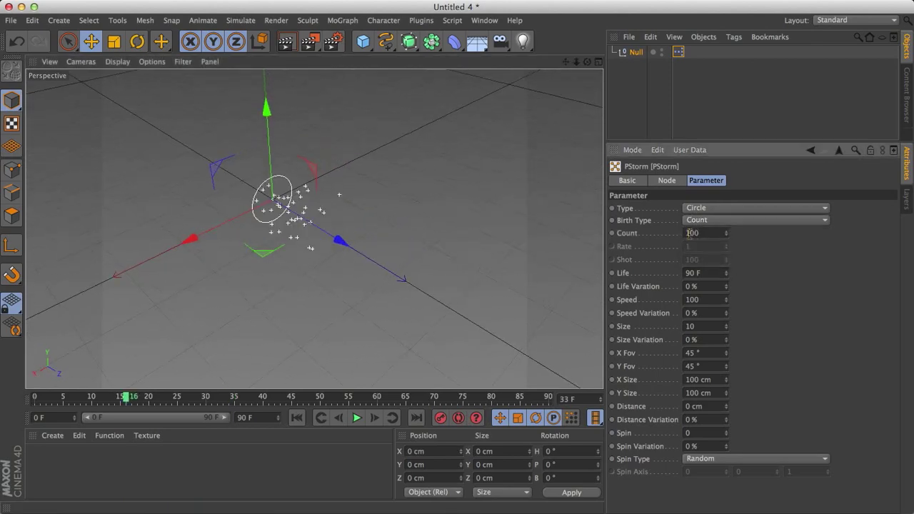
left_click(357, 419)
left_click(357, 418)
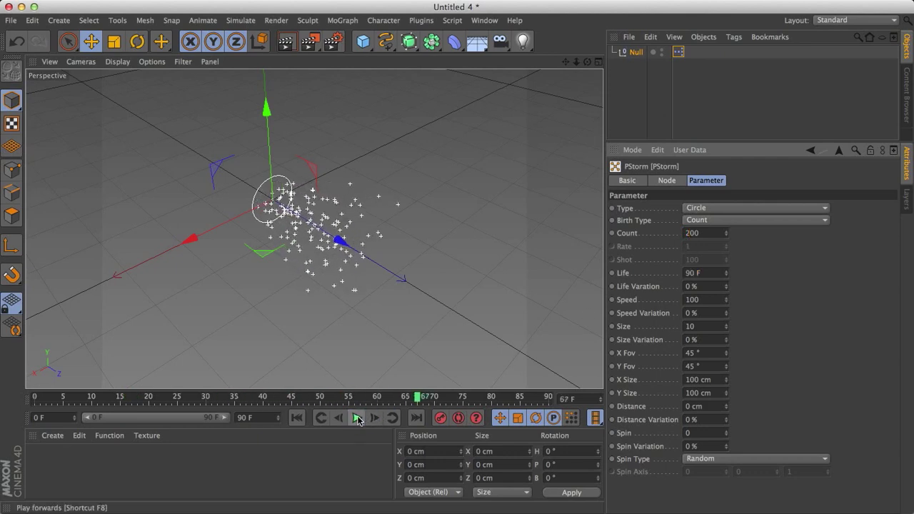
left_click(296, 418)
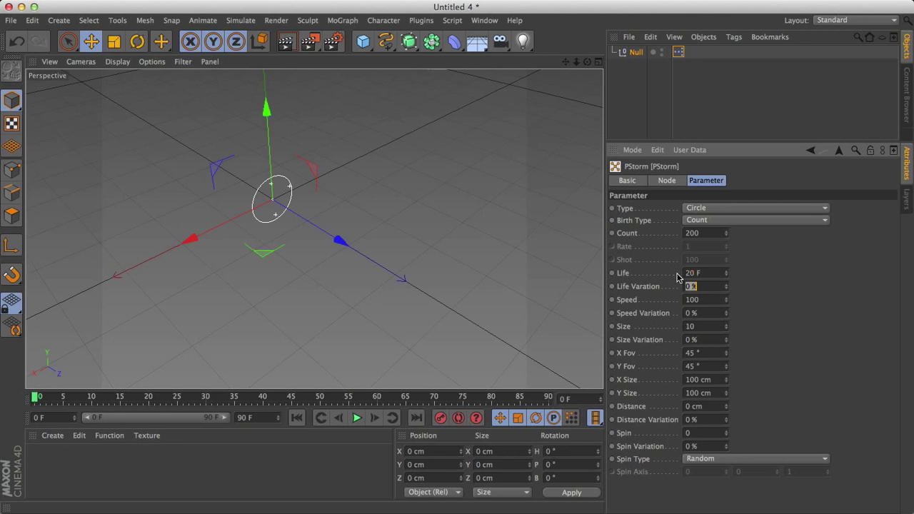
left_click(357, 418)
left_click_drag(374, 342, 484, 286, "alt")
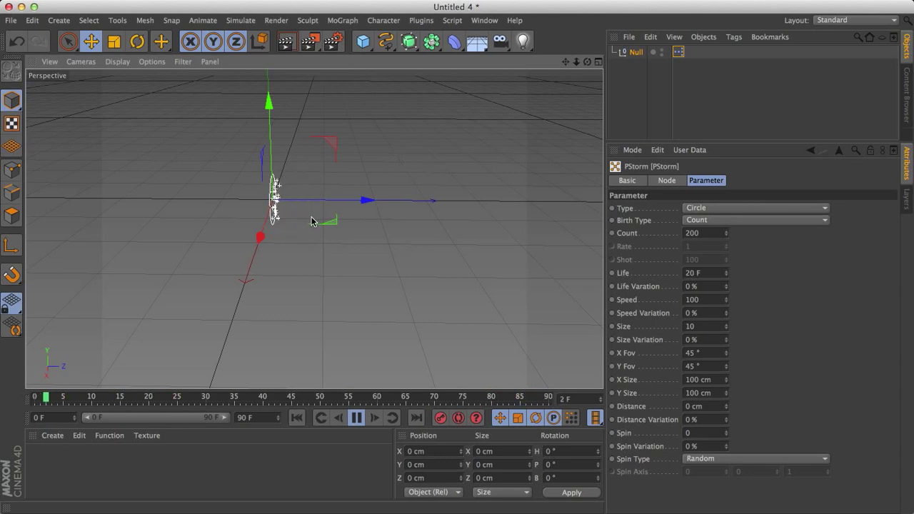
Try a Life Variation of 100 %, then settle on Life 90 F with variation back at 0 %.
double_click(714, 286)
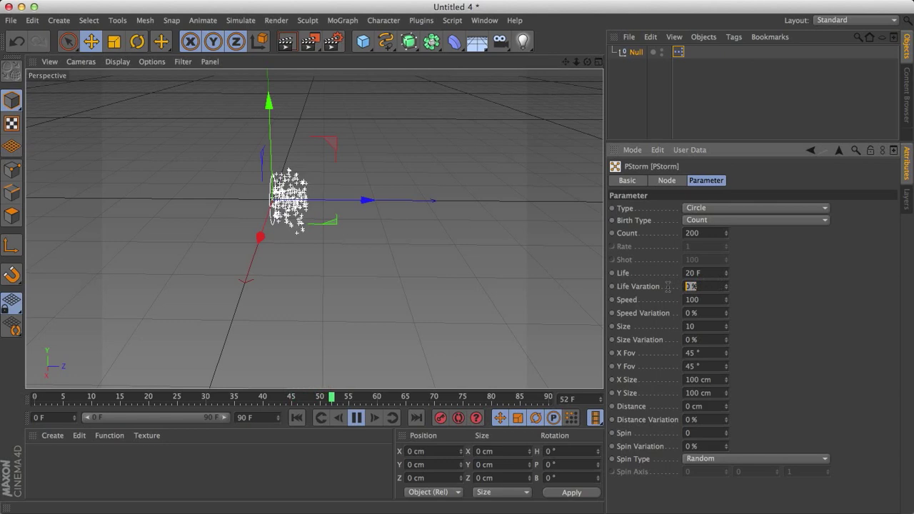
type("100")
key("Return")
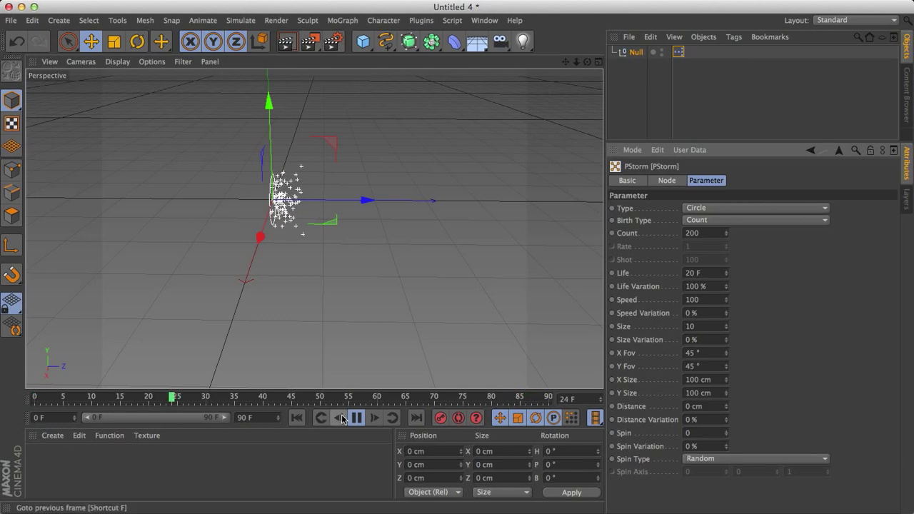
left_click(356, 418)
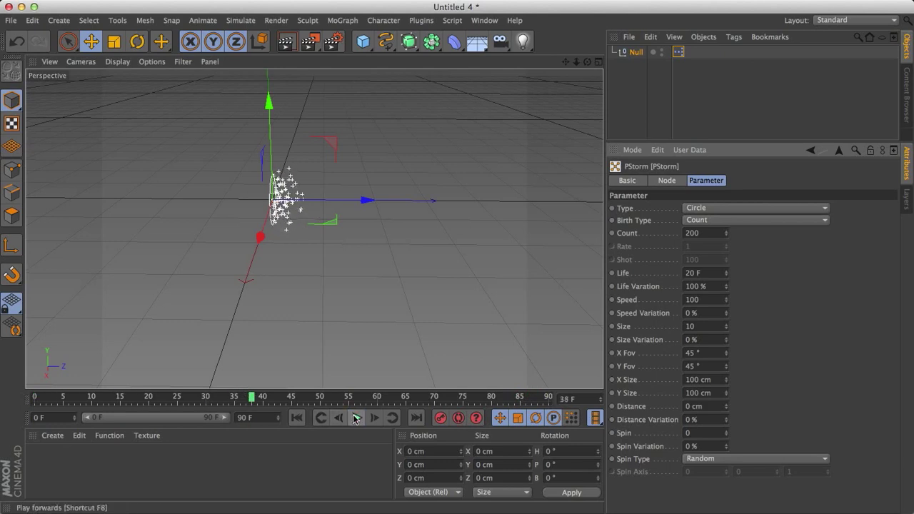
left_click(296, 417)
left_click_drag(285, 209, 236, 302, "alt")
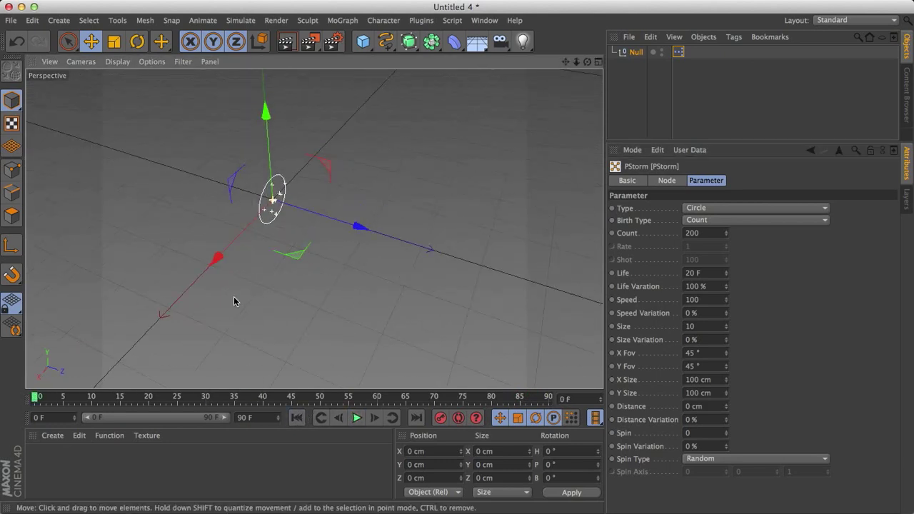
double_click(694, 274)
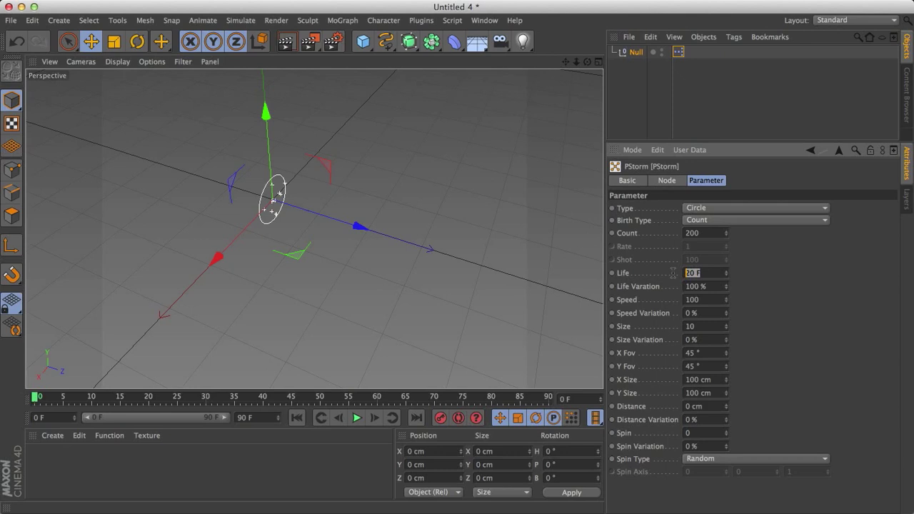
key("Tab")
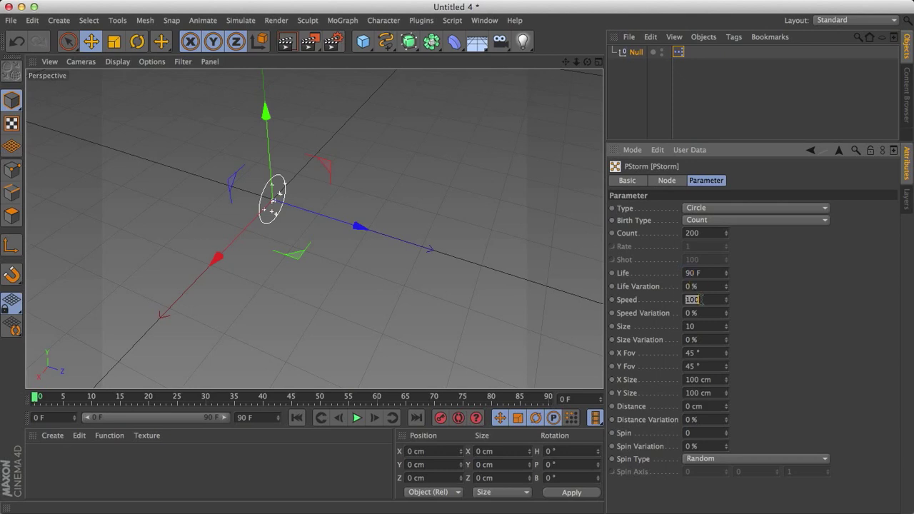
Play and pause the preview to check the faster Speed 200 particle stream.
left_click(356, 419)
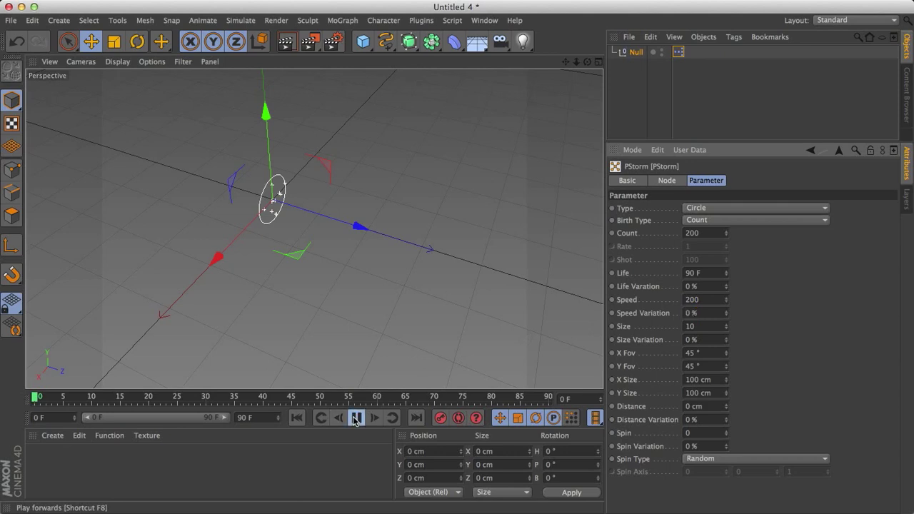
left_click(357, 419)
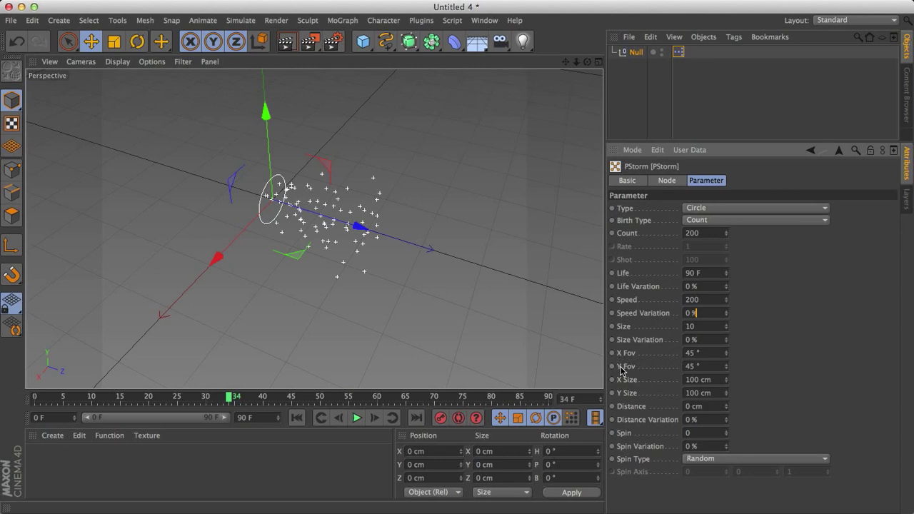
In an enlarged Front view, set the PStorm X Fov and Y Fov to 0°.
left_click_drag(386, 361, 312, 286, "alt")
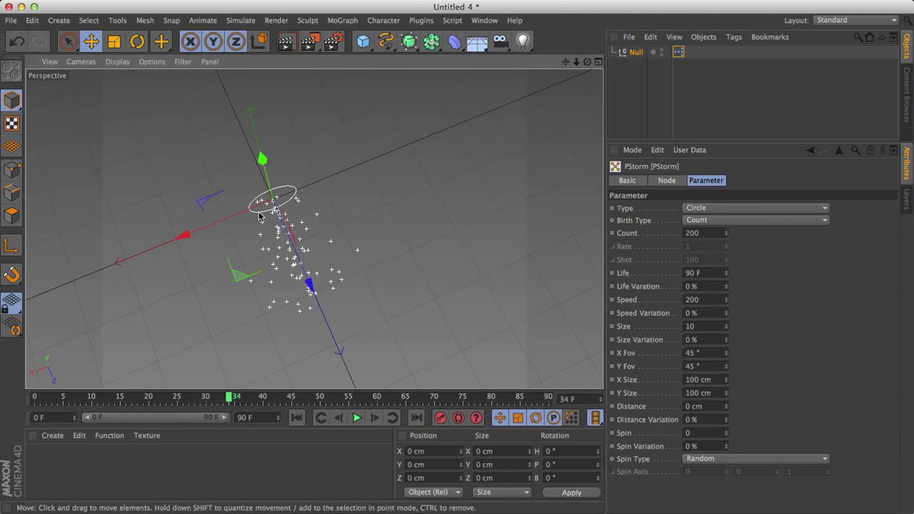
left_click_drag(343, 305, 520, 96, "alt")
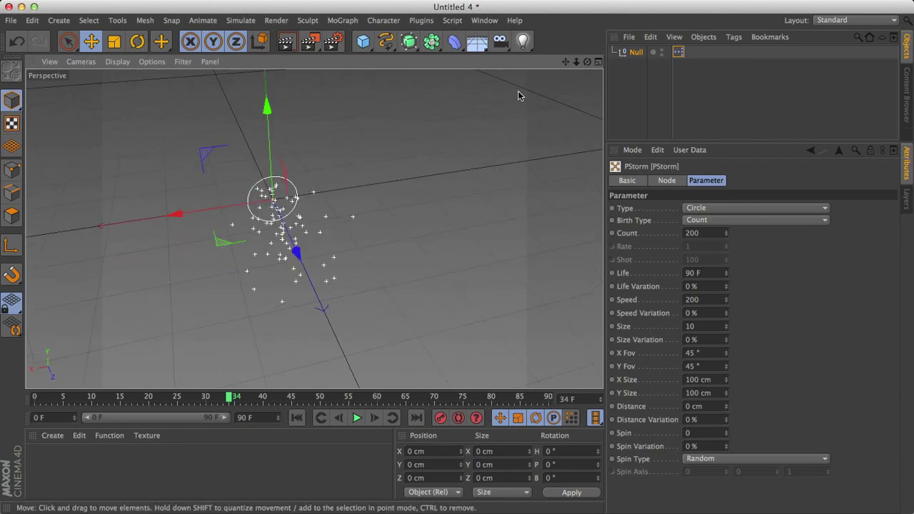
left_click(597, 63)
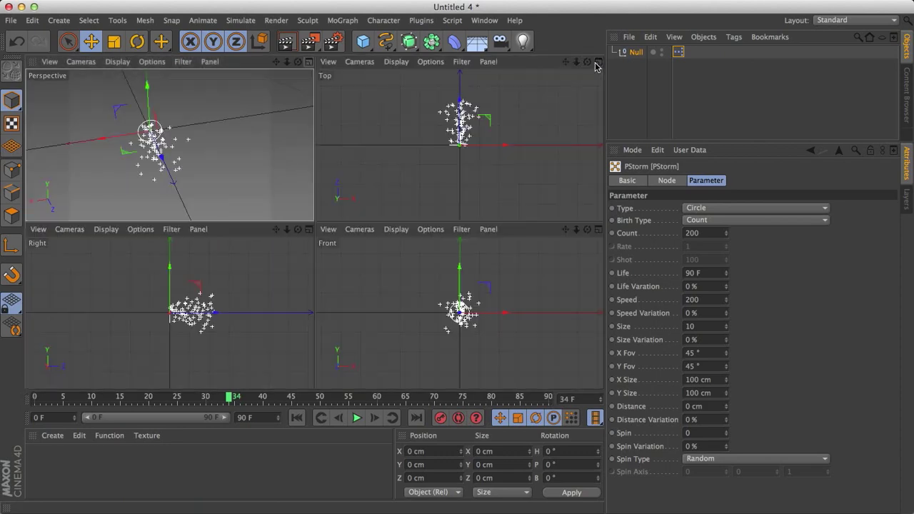
left_click(598, 230)
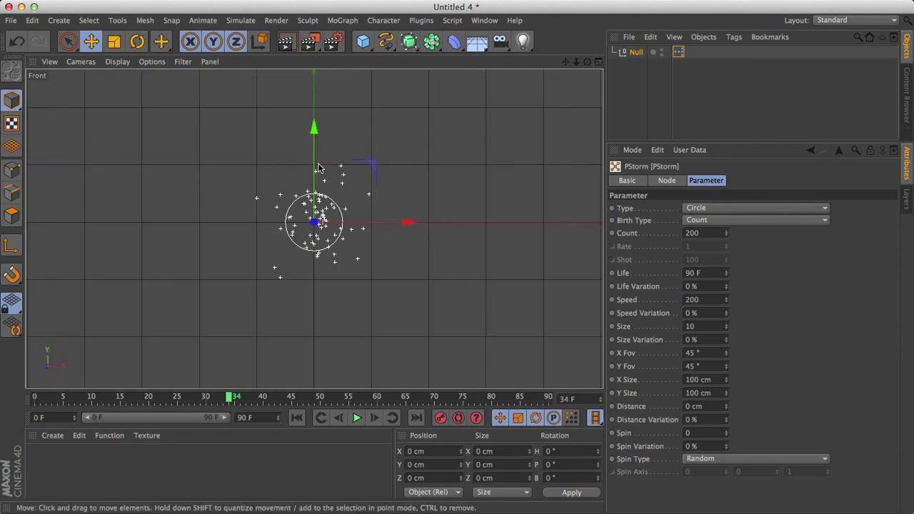
left_click(709, 352)
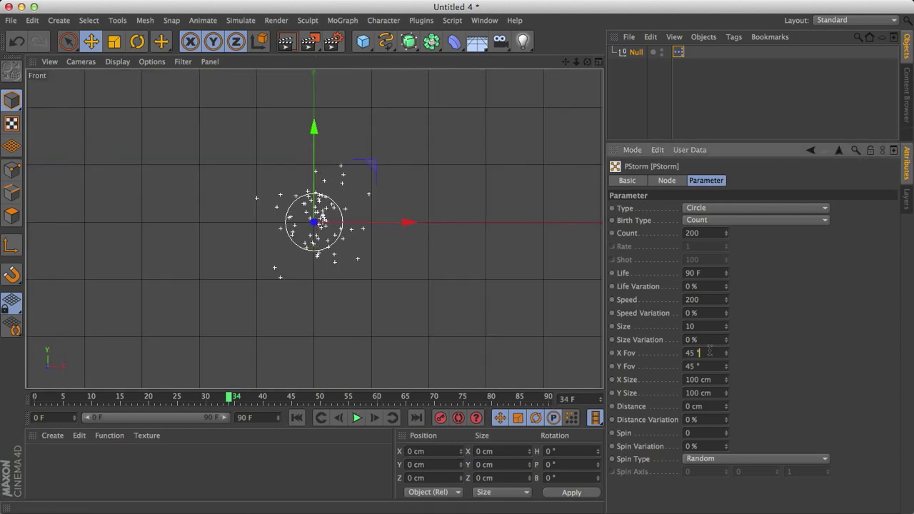
type("0")
key("Tab")
type("0")
key("Tab")
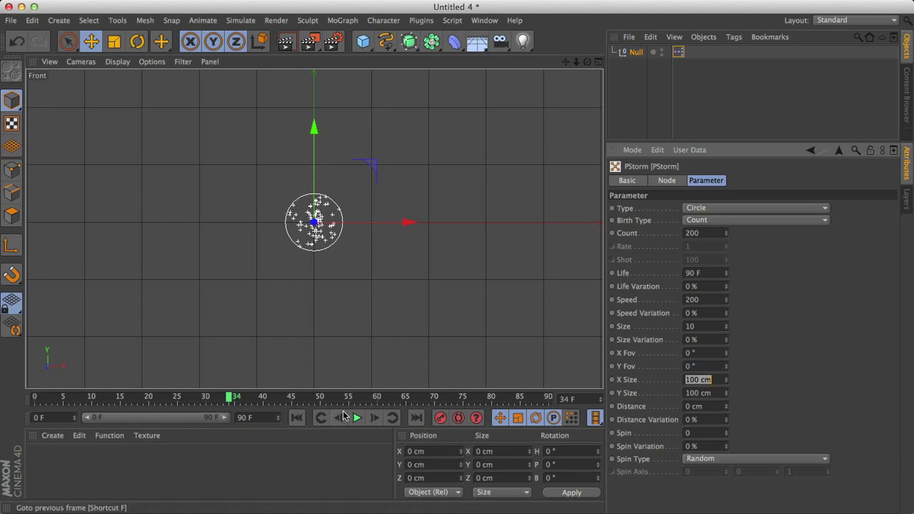
Preview the straight beam, then return to the full Perspective view and rewind to frame 0.
left_click(356, 418)
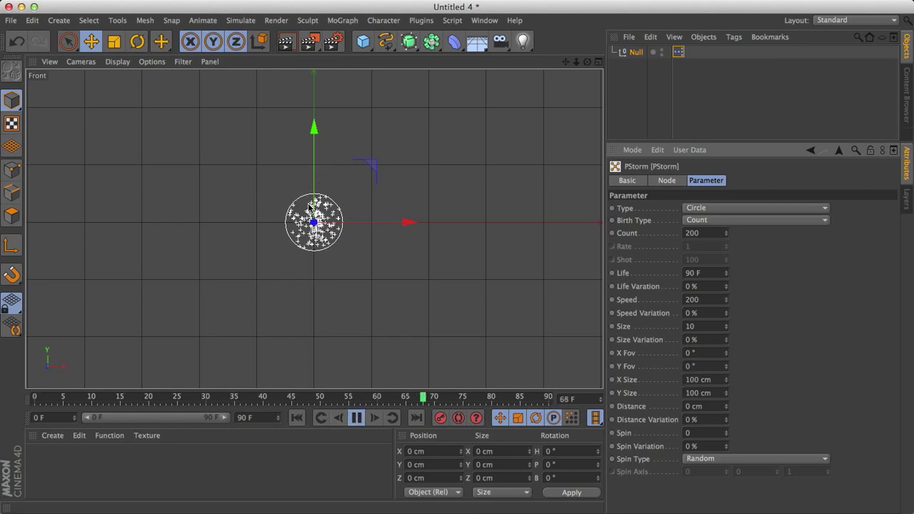
middle_click(428, 190)
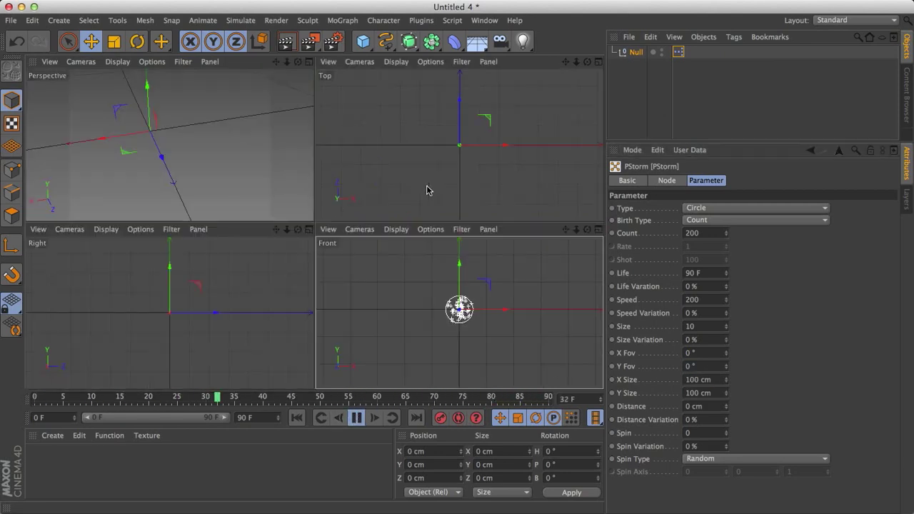
left_click(251, 190)
middle_click(251, 190)
left_click_drag(251, 189, 315, 184, "alt")
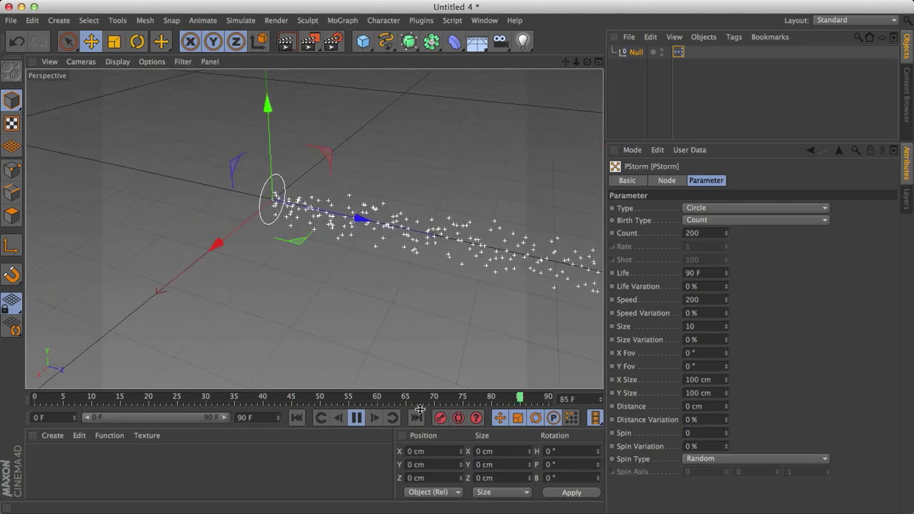
left_click(357, 419)
left_click(297, 418)
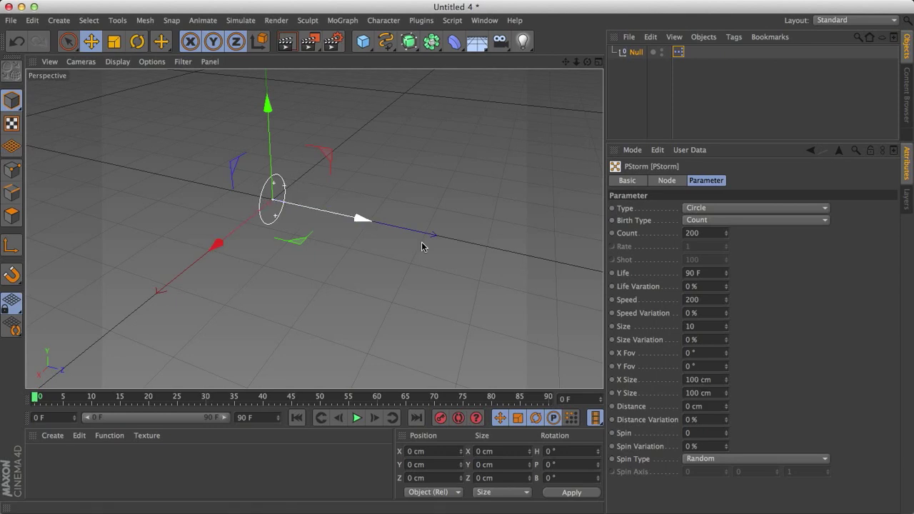
Test an emitter X Size of 200 cm, then restore it to 100 cm.
left_click(713, 379)
type("200")
key("Tab")
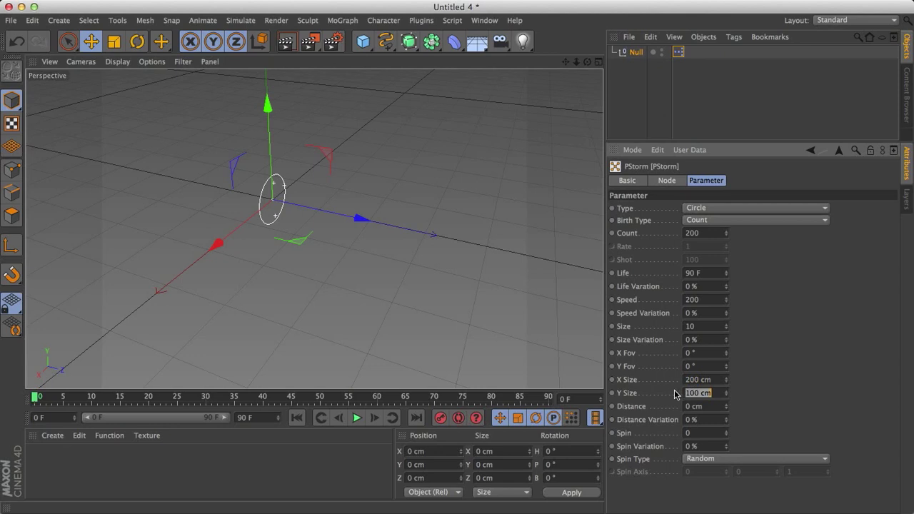
left_click(356, 418)
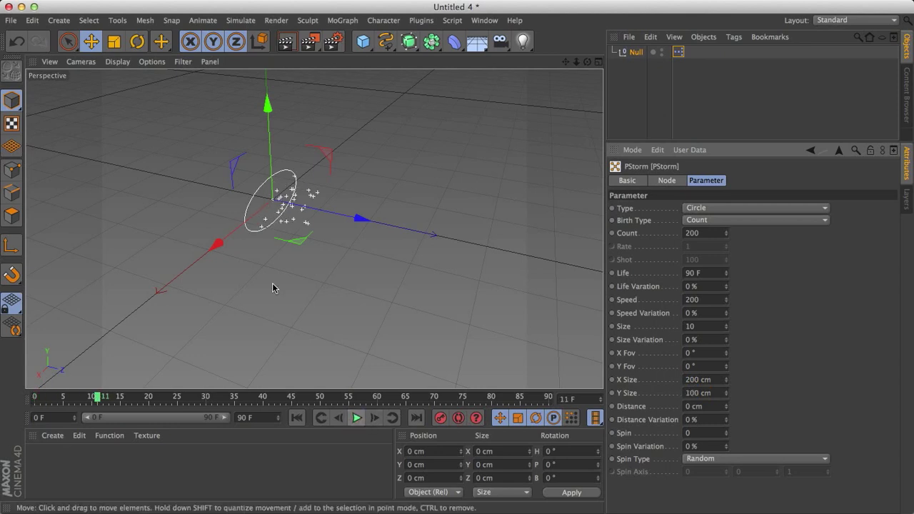
left_click(297, 418)
left_click(708, 380)
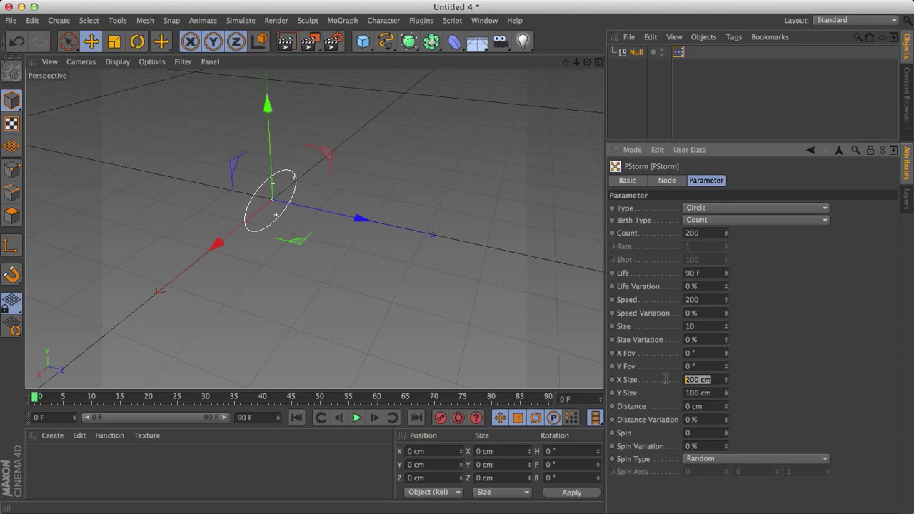
key("Tab")
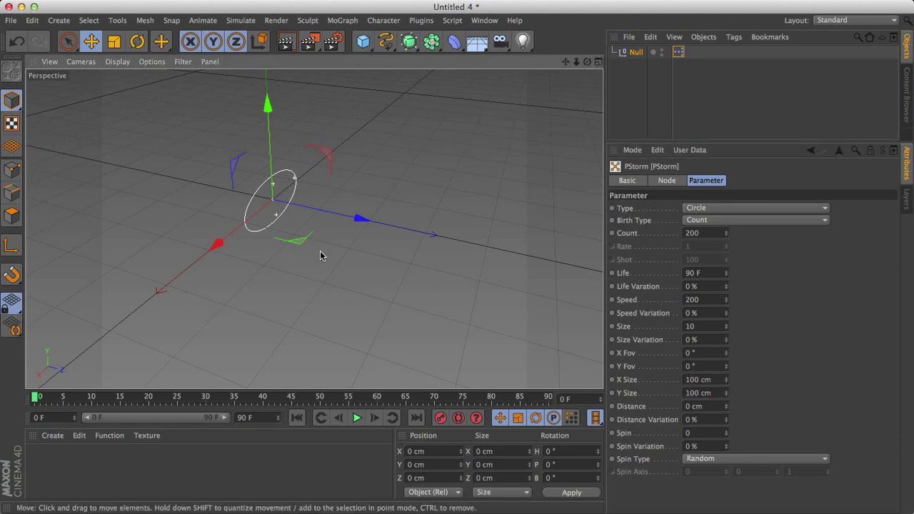
mouse_move(320, 251)
left_mouse_down("alt")
mouse_move(295, 254)
mouse_move(314, 265)
left_mouse_up("alt")
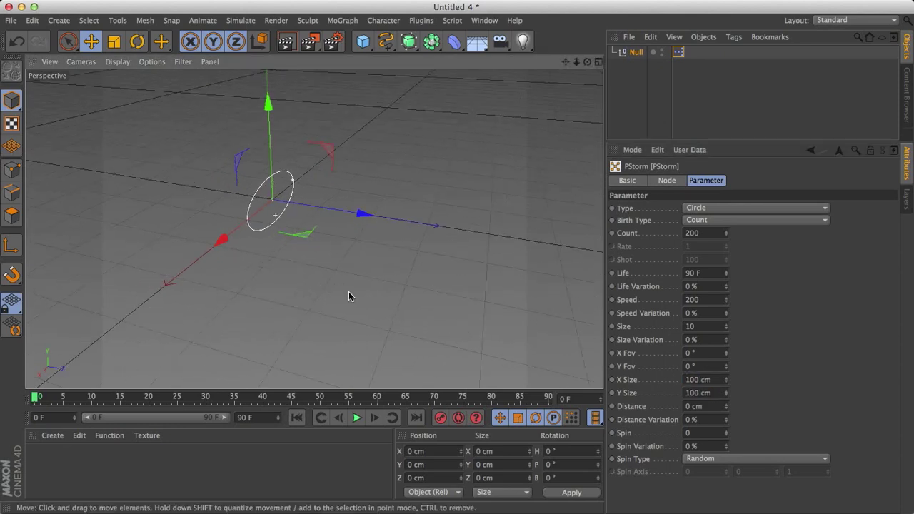
left_click(357, 418)
left_click(297, 418)
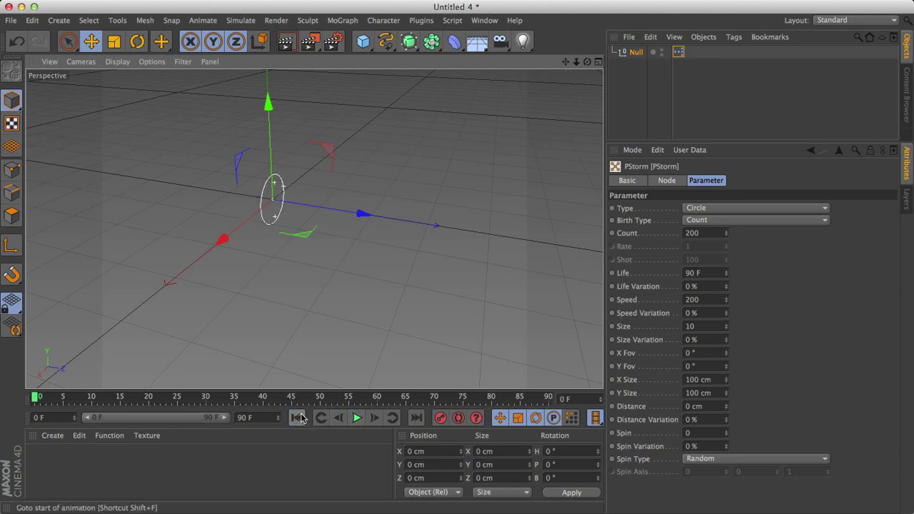
Set the emitter Distance to 0 cm and replay the narrow beam, pausing at frame 41.
left_click(707, 405)
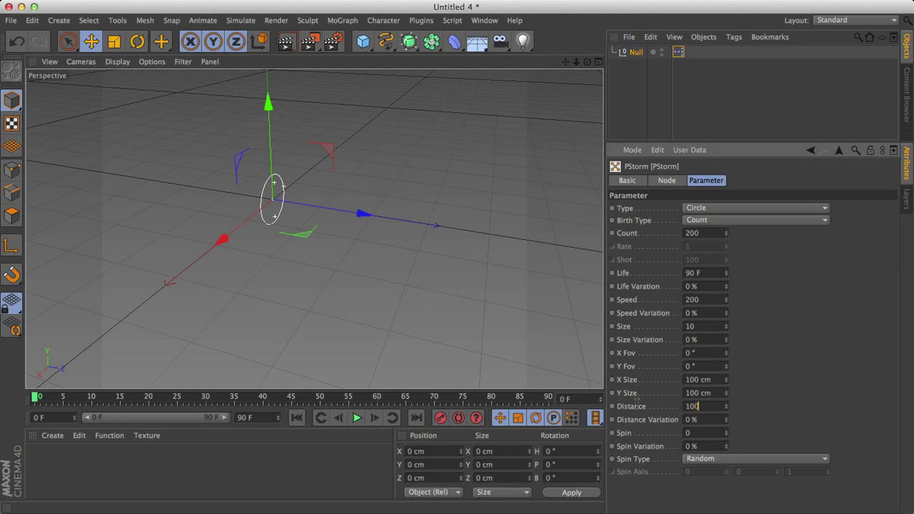
key("Return")
left_click_drag(426, 334, 350, 259, "alt")
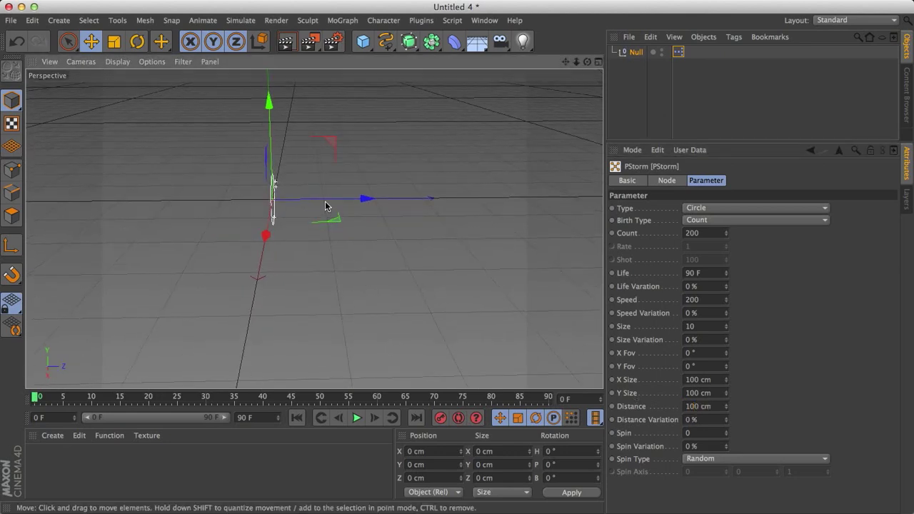
left_click(356, 419)
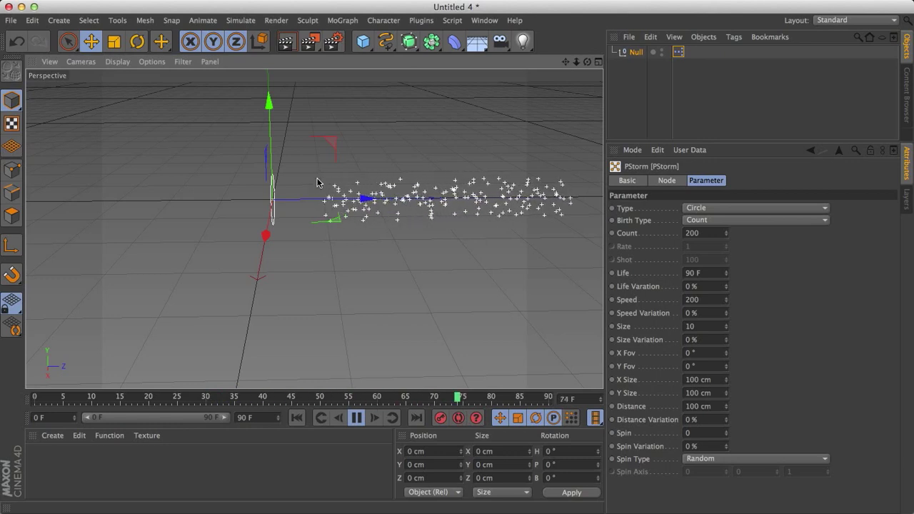
left_click(355, 419)
left_click(296, 418)
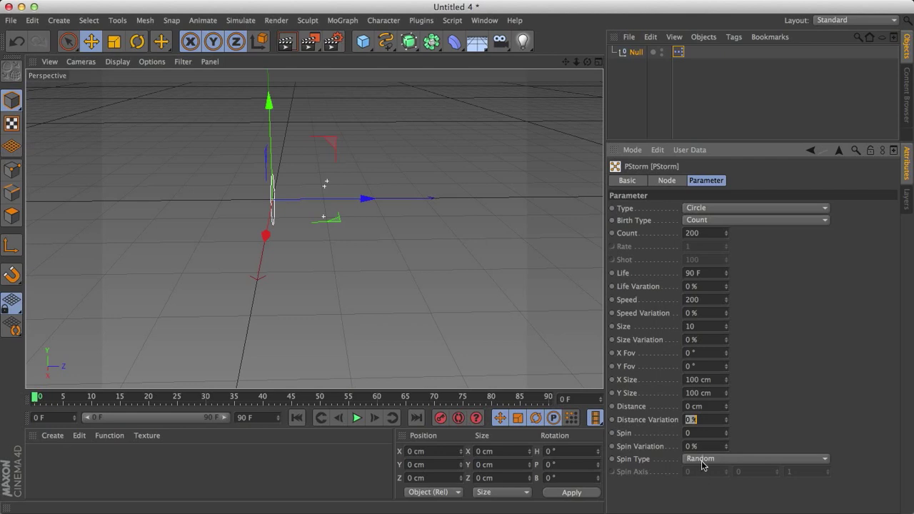
left_click_drag(328, 254, 328, 285, "alt")
left_click(357, 417)
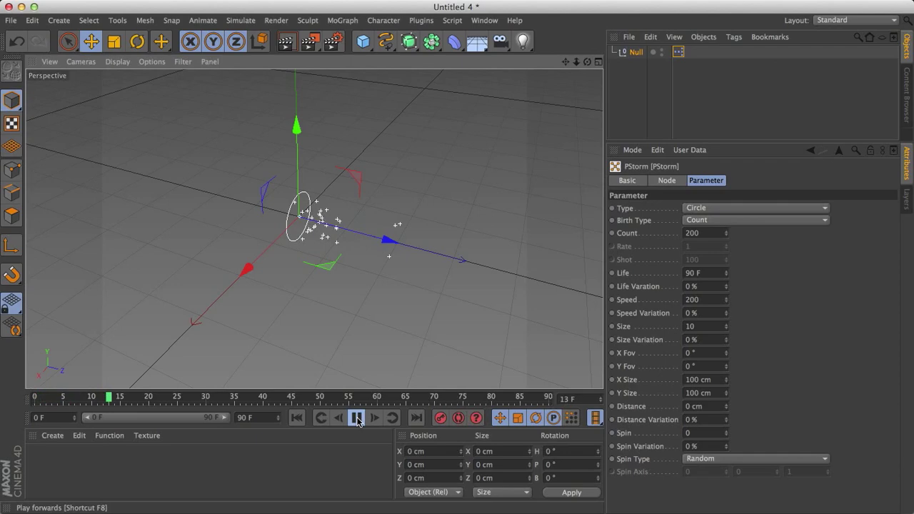
left_click(357, 421)
left_click_drag(334, 326, 308, 346, "alt")
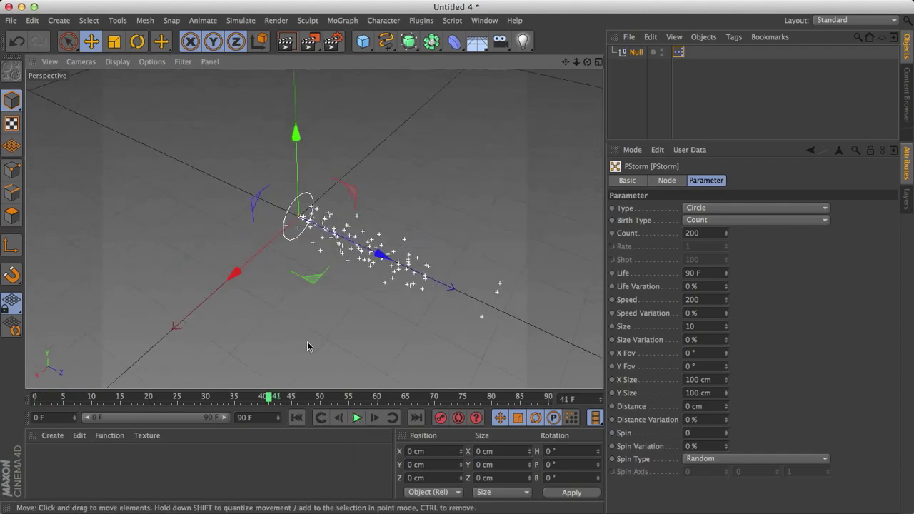
Drag the Null to about X 114 cm, play to see the stream stay put, then undo the move.
left_click(634, 53)
left_click_drag(649, 142, 657, 259)
left_click_drag(260, 252, 235, 307)
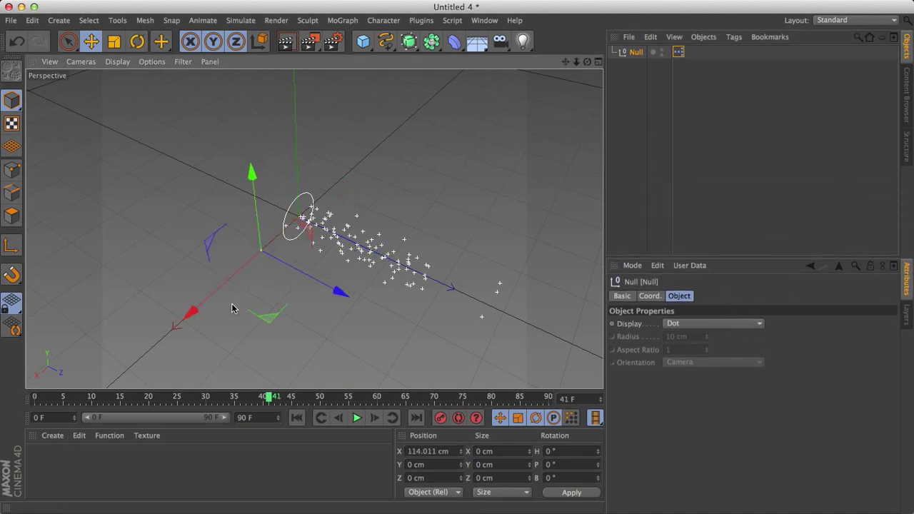
left_click(356, 418)
left_click(355, 418)
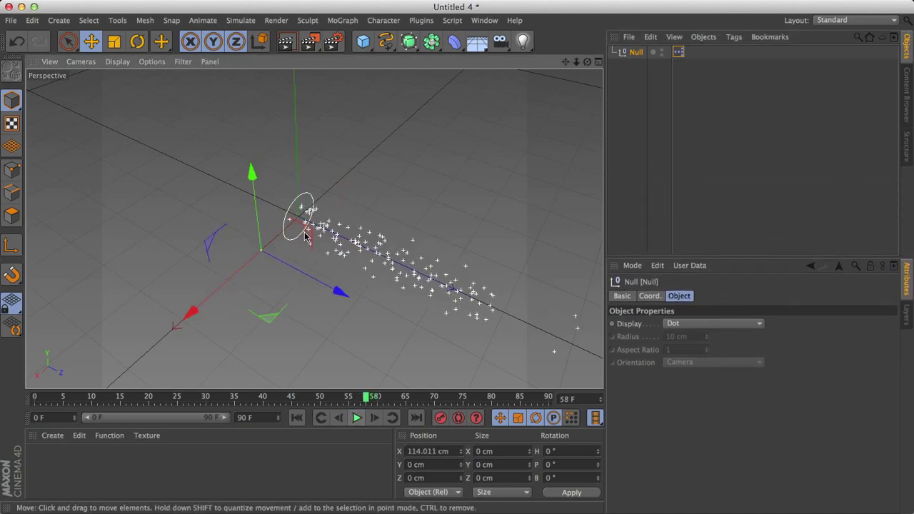
key("ctrl+z")
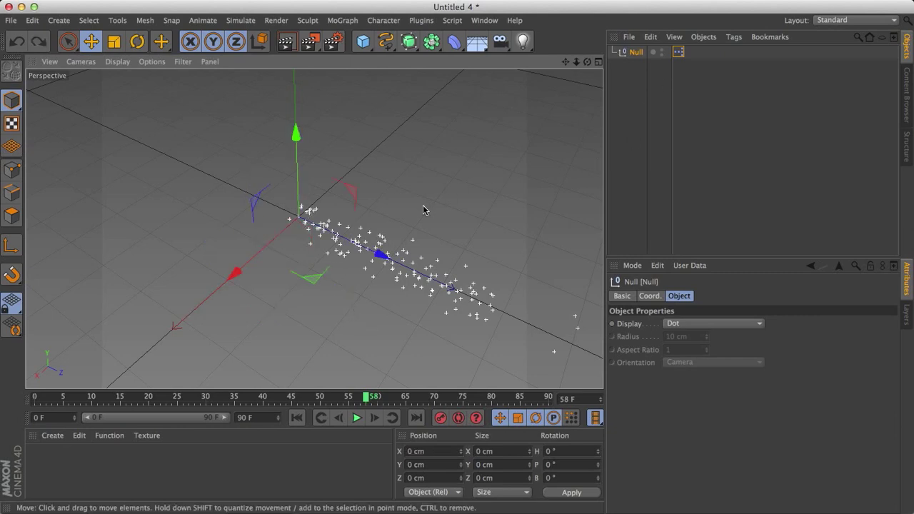
Open the tag's XPresso editor, drop the Null in as a node, and expose its Global Position output.
double_click(678, 54)
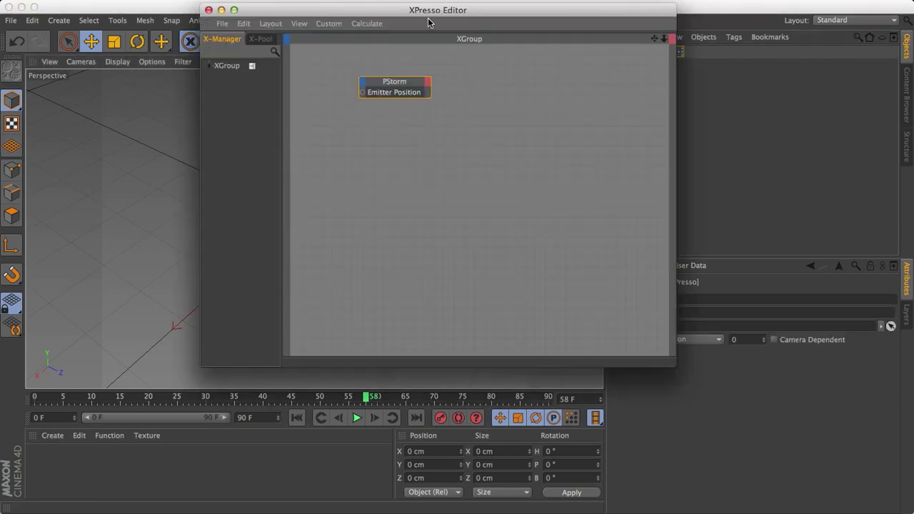
left_click_drag(428, 18, 290, 71)
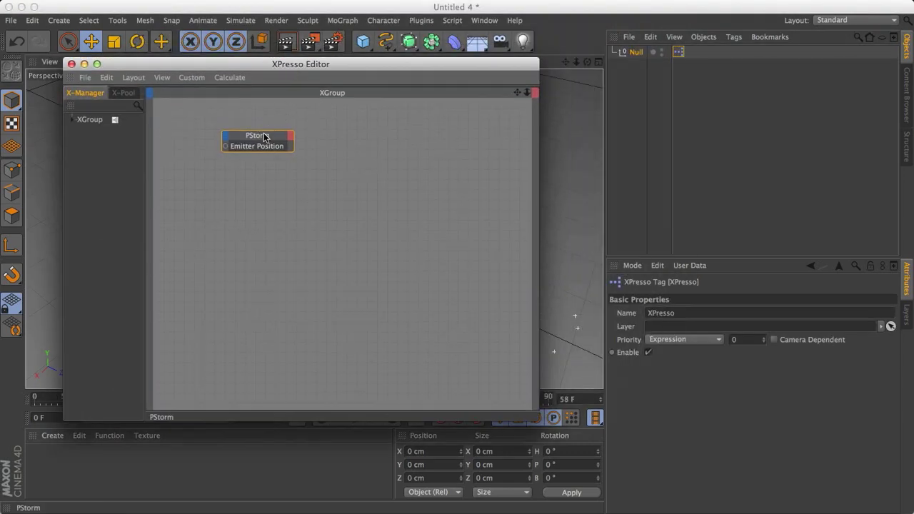
left_click_drag(264, 131, 327, 132)
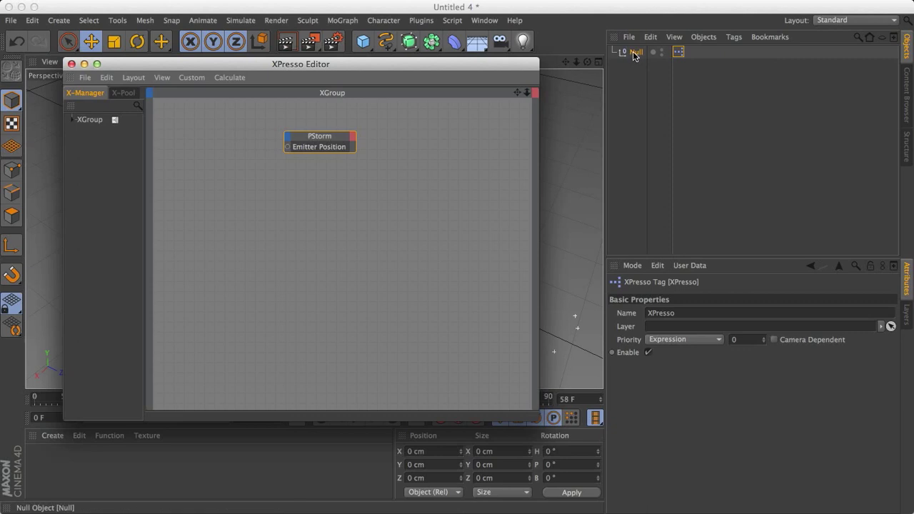
left_click_drag(633, 55, 225, 165)
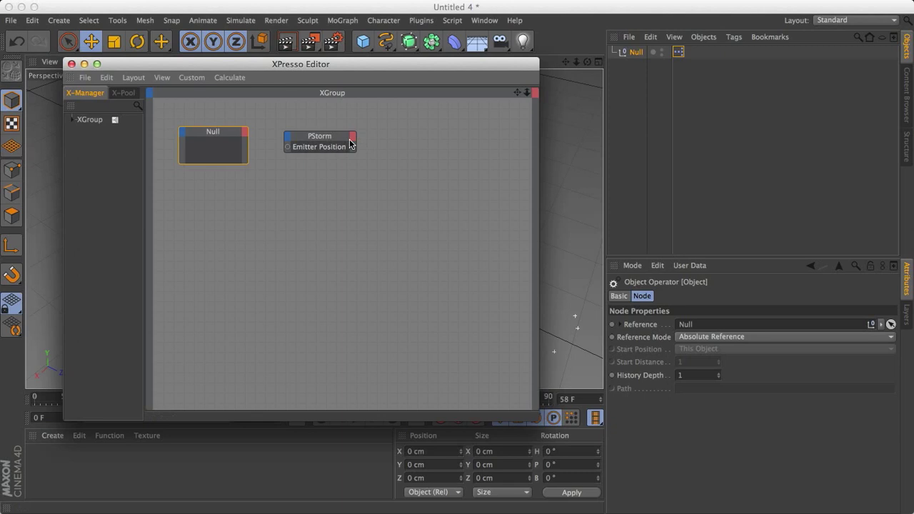
left_click(245, 136)
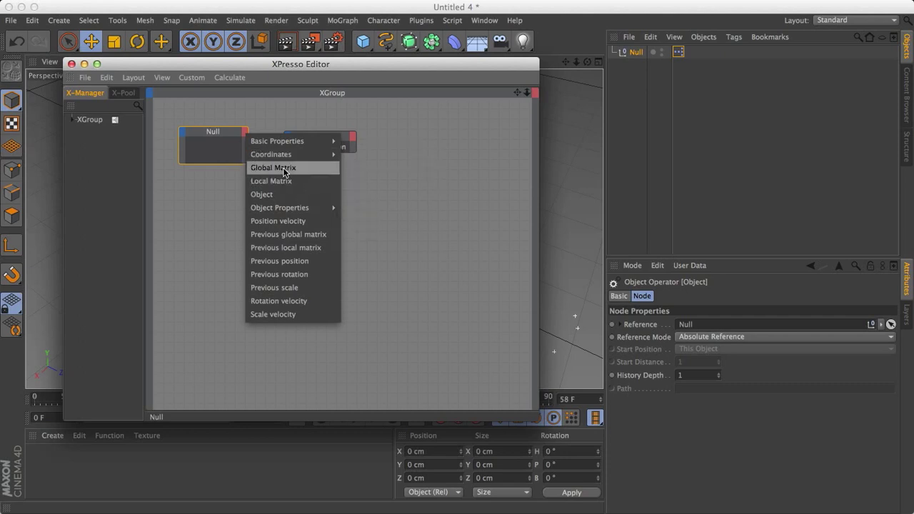
mouse_move(278, 153)
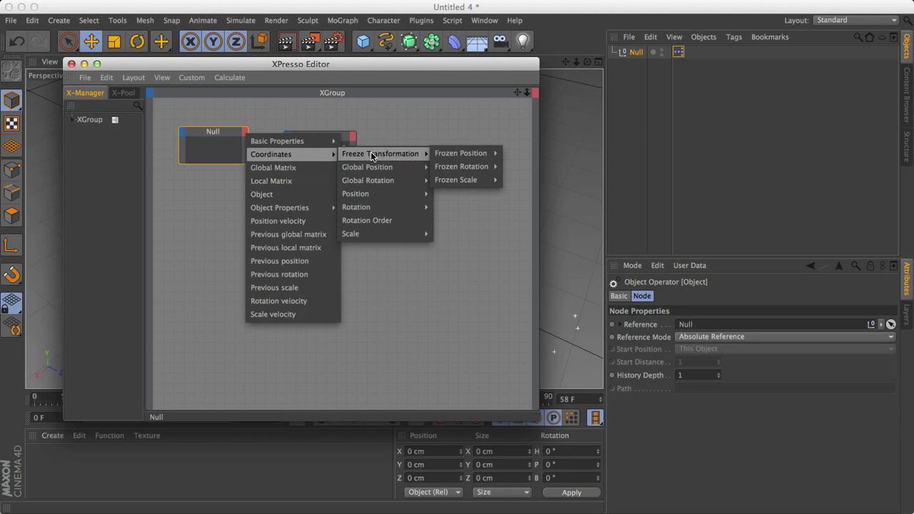
mouse_move(374, 169)
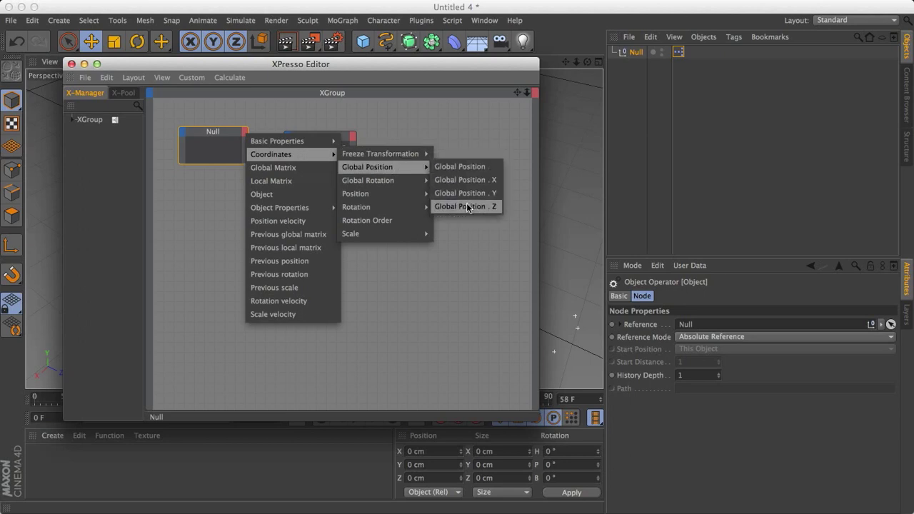
left_click(463, 169)
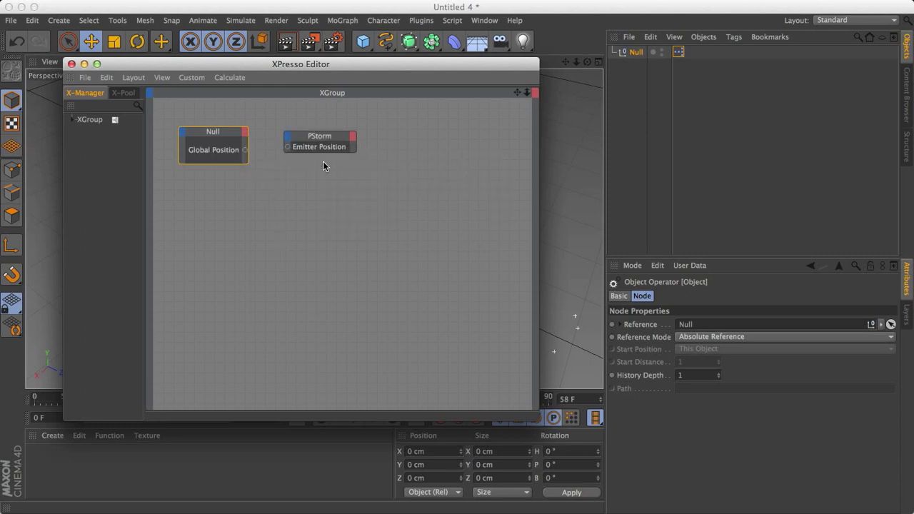
Add a Global Matrix output to the Null node and an Emitter Alignment input to PStorm.
left_click(245, 135)
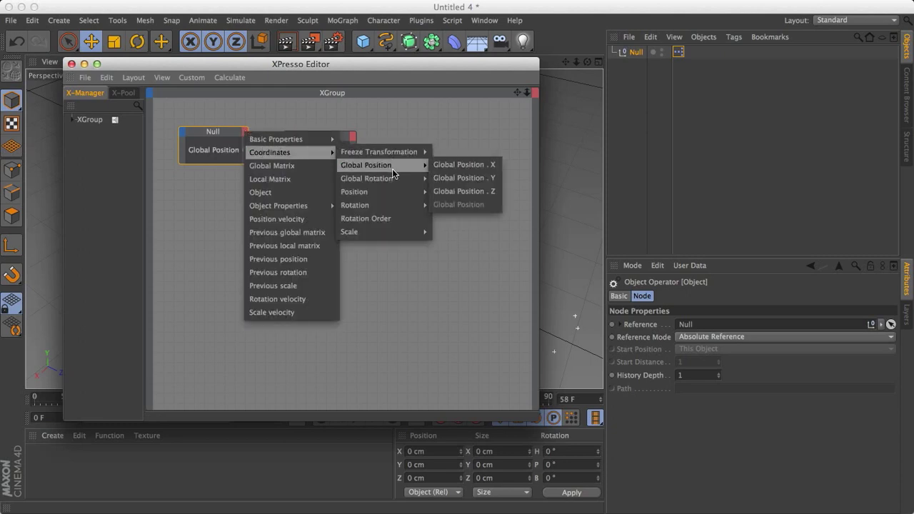
mouse_move(393, 178)
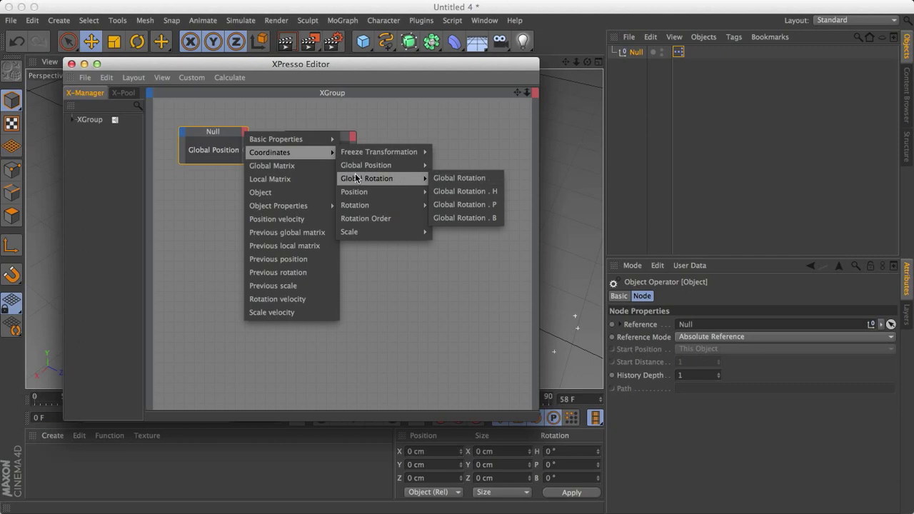
left_click(286, 172)
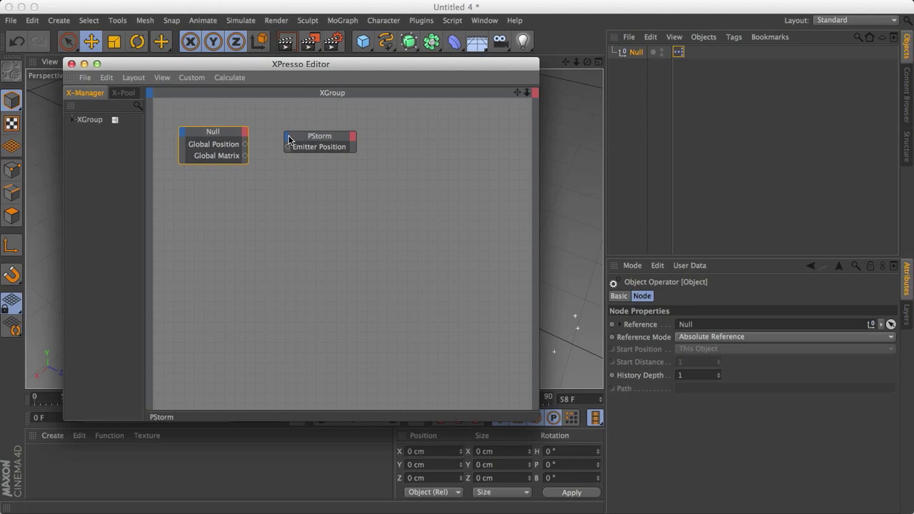
left_click(288, 136)
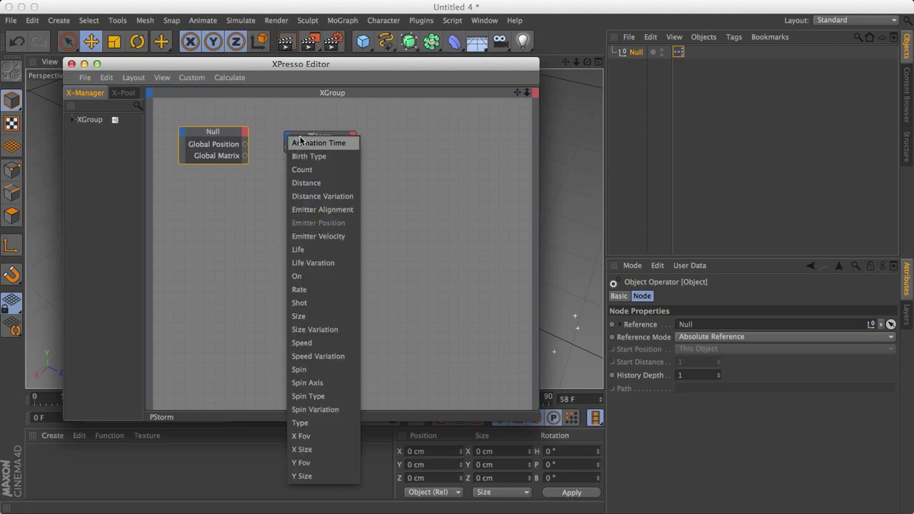
left_click(303, 210)
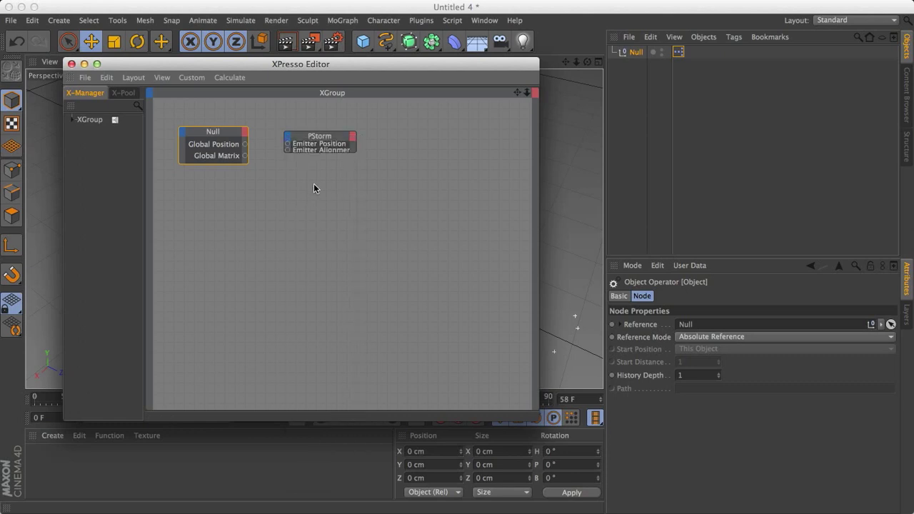
left_click(298, 173)
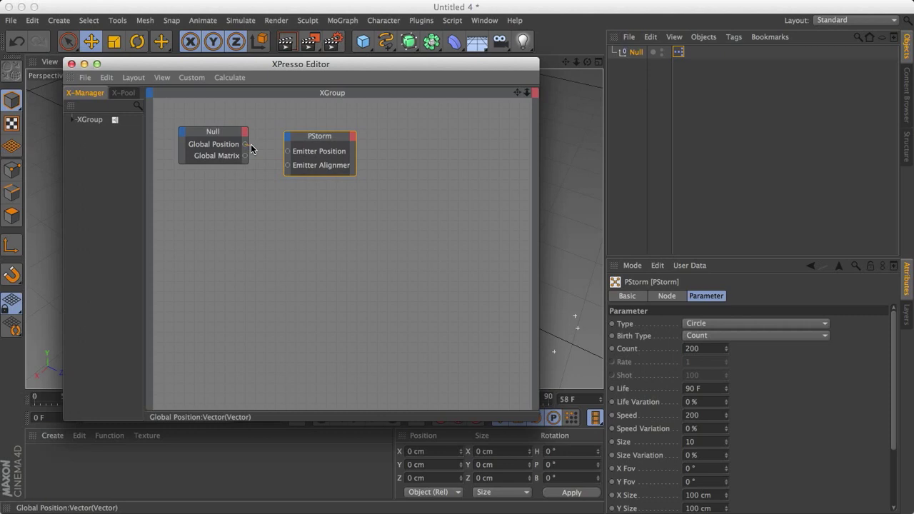
Wire Global Position to Emitter Position and Global Matrix to Emitter Alignment.
left_click_drag(251, 148, 271, 167)
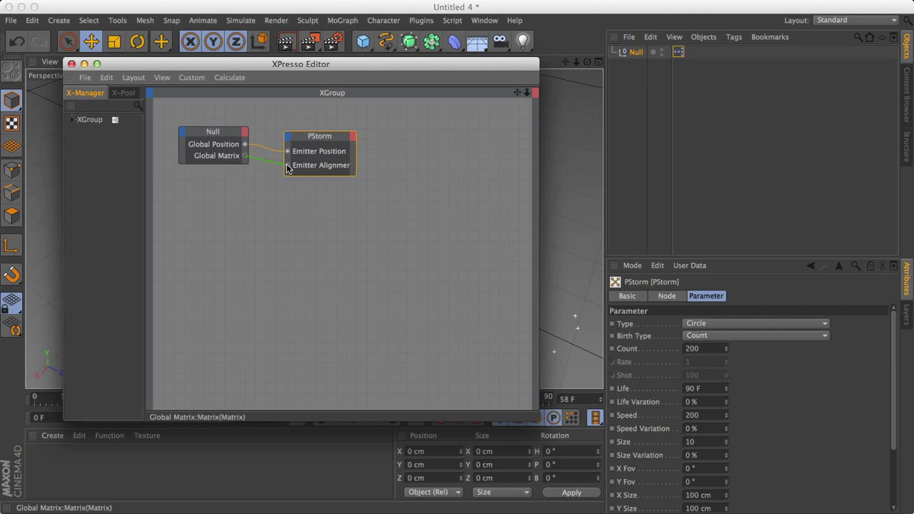
left_click_drag(288, 168, 287, 169)
left_click_drag(244, 156, 288, 168)
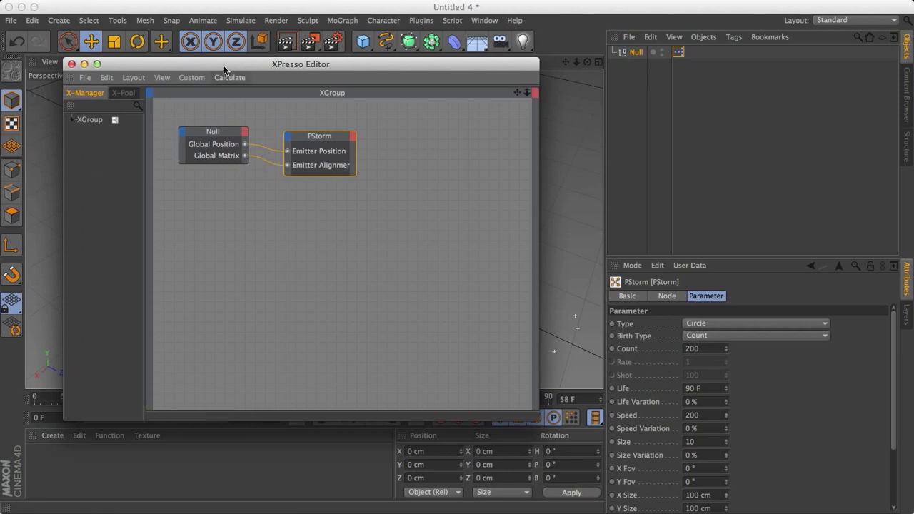
Move the Null along X and tilt it about 52° to confirm the stream follows, then undo and replay.
left_click_drag(223, 69, 583, 90)
left_click_drag(261, 259, 188, 306)
key("r")
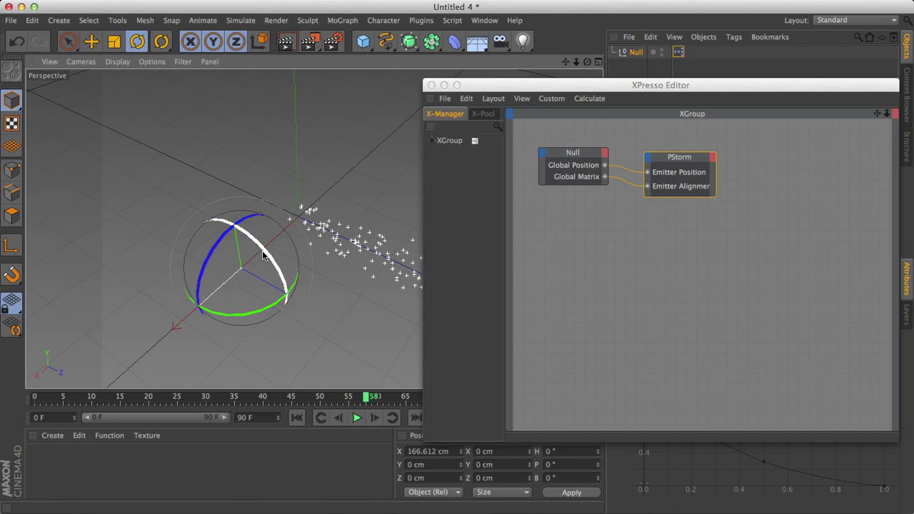
left_click_drag(263, 256, 209, 216)
left_click(357, 417)
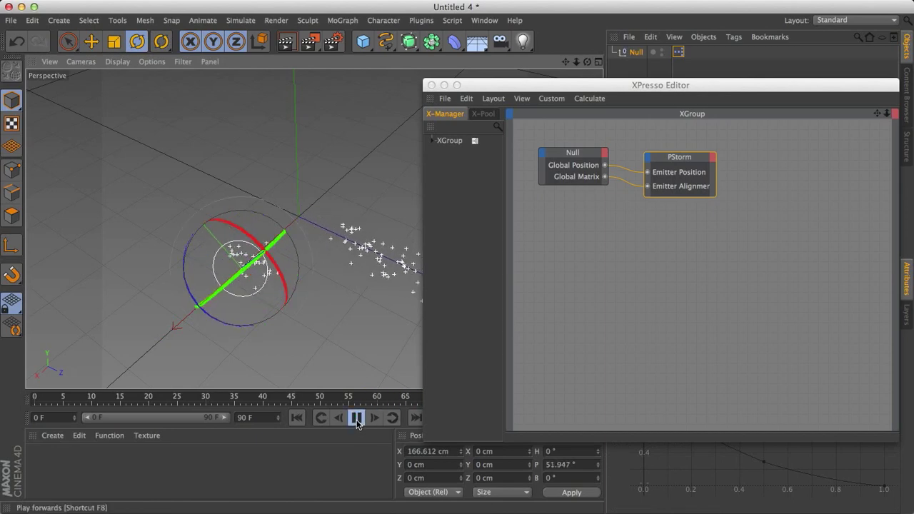
left_click(357, 417)
left_click_drag(288, 350, 262, 274, "alt")
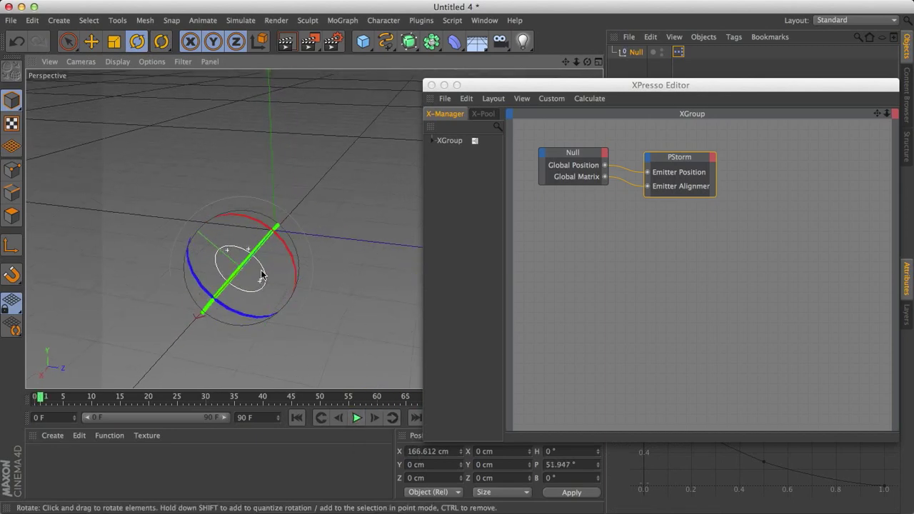
key("ctrl+z")
key("ctrl+z")
key("ctrl+z")
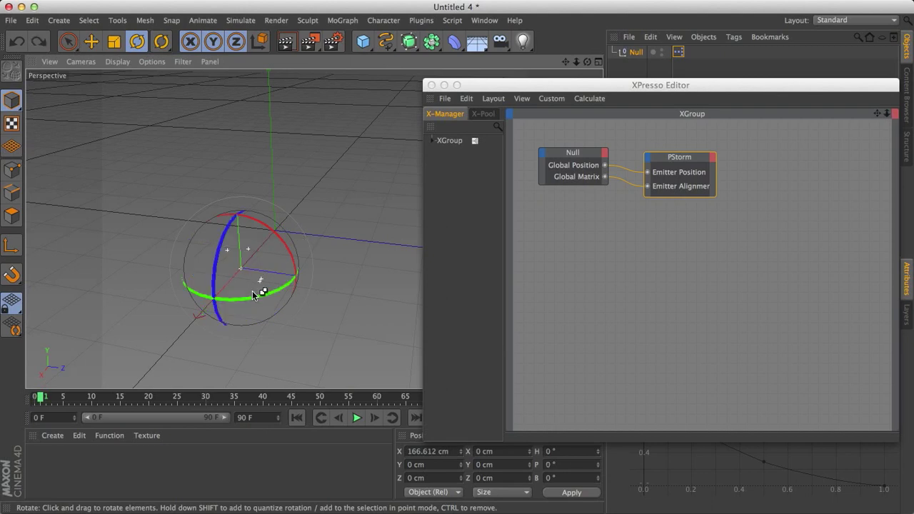
left_click_drag(312, 295, 238, 205, "alt")
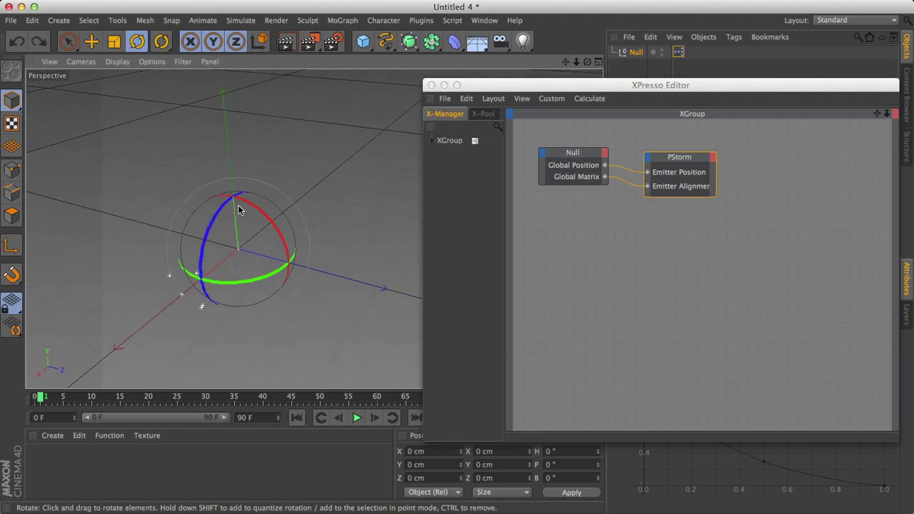
left_click(68, 41)
left_click(357, 417)
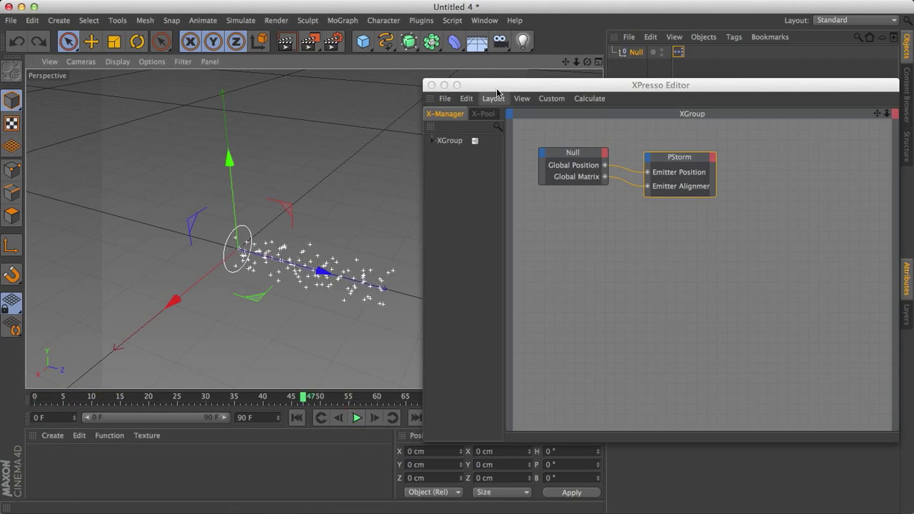
Move the XPresso editor aside and replay the particle animation from frame 0.
left_click_drag(484, 86, 378, 7)
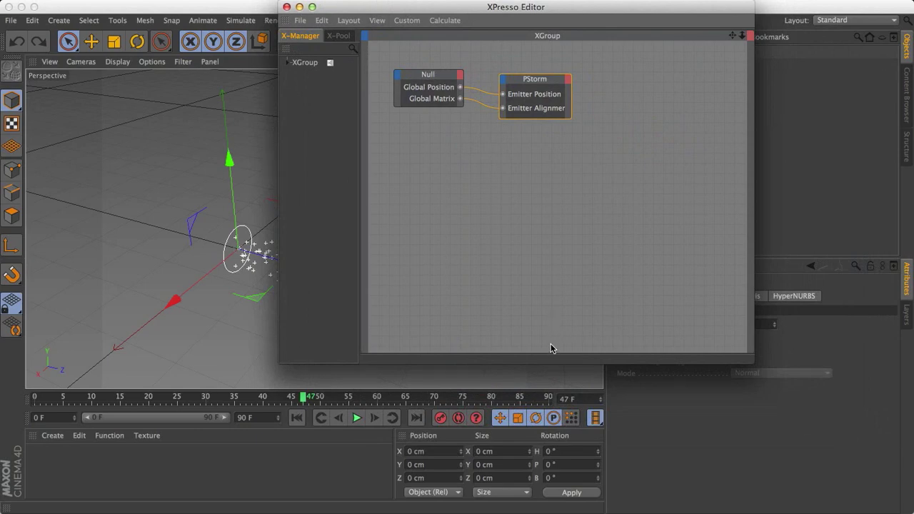
left_click_drag(436, 9, 599, 12)
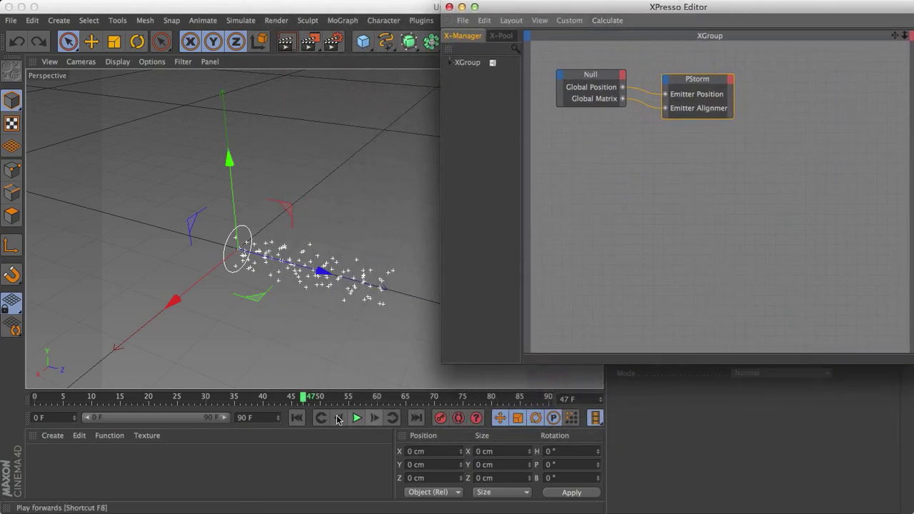
left_click(299, 417)
left_click(299, 418)
left_click(357, 418)
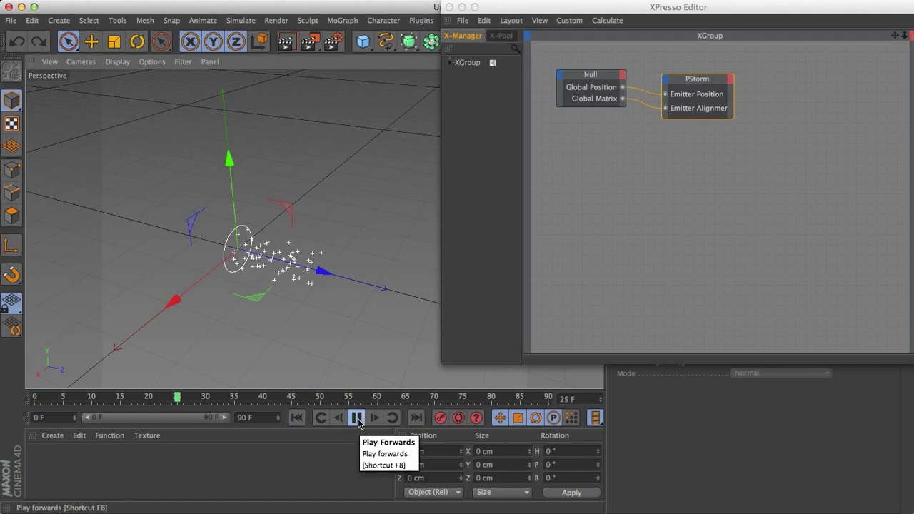
left_click(357, 418)
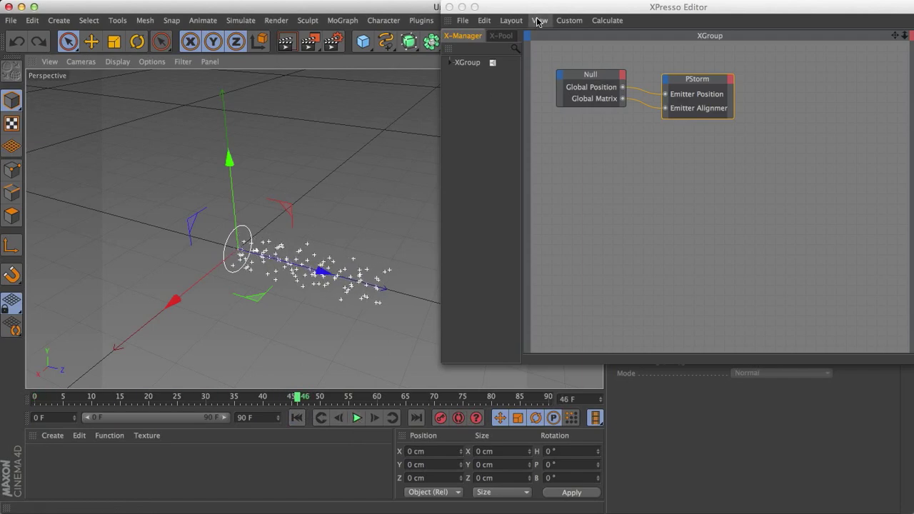
left_click_drag(532, 10, 218, 92)
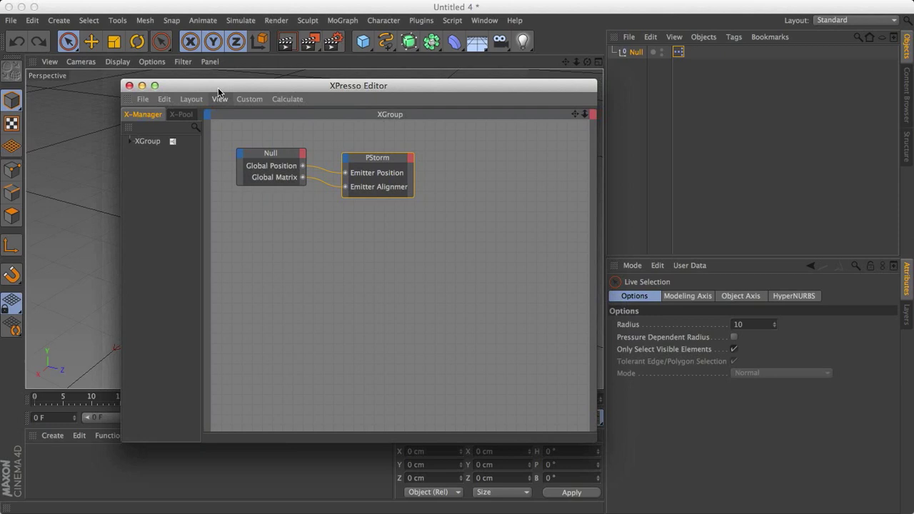
Add a PGravity node via New Node > Thinking Particles > TP Dynamic and expand it.
right_click(396, 228)
mouse_move(404, 237)
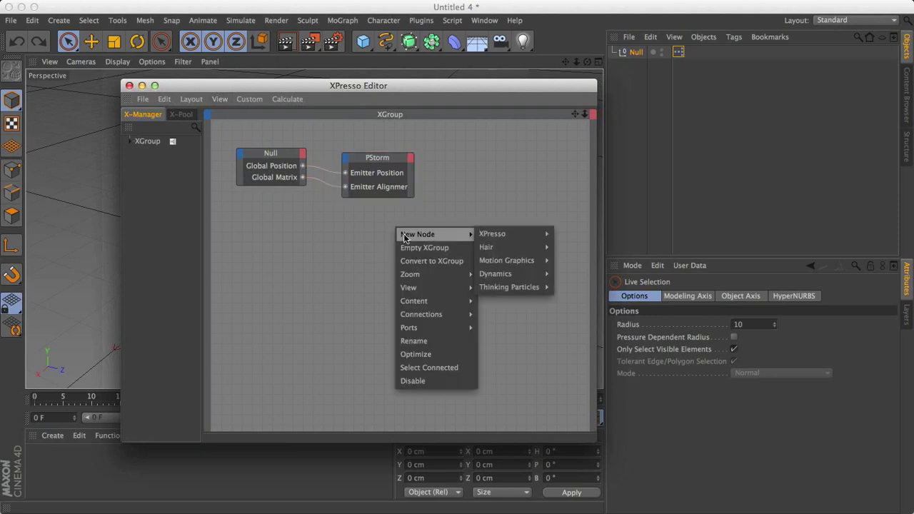
mouse_move(502, 288)
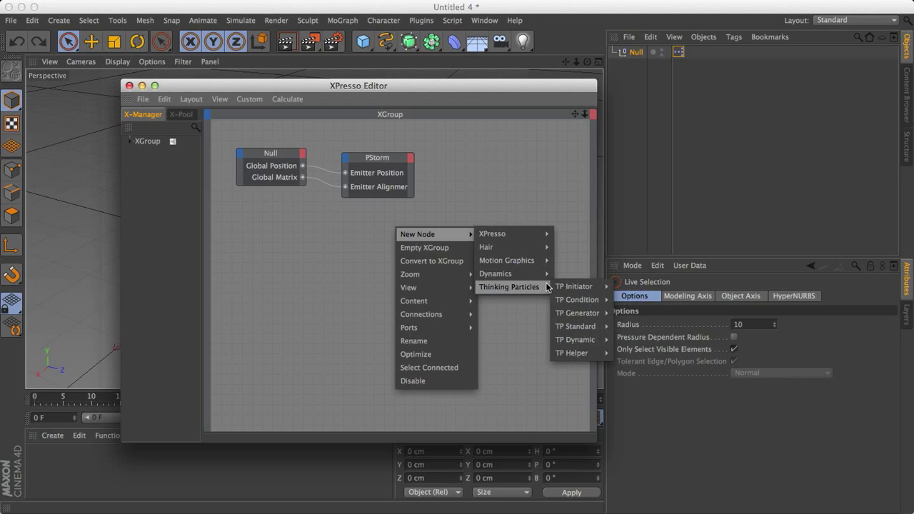
mouse_move(582, 346)
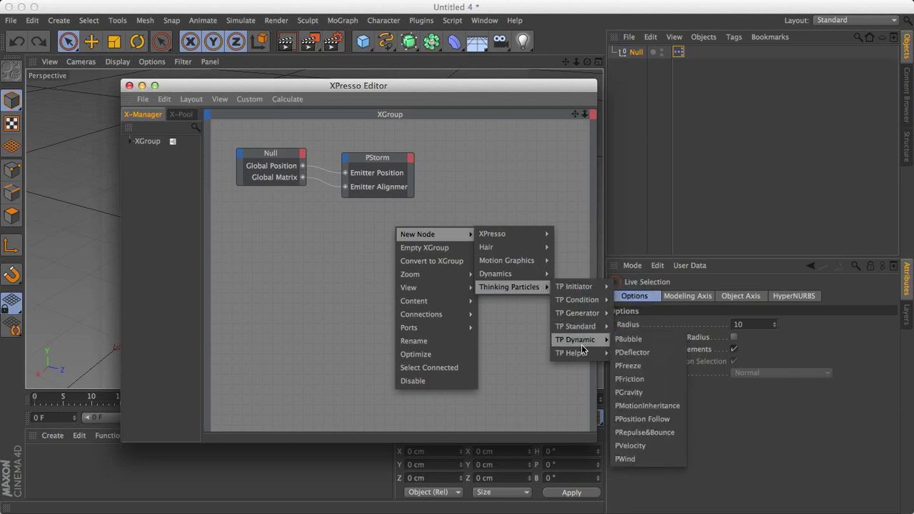
left_click(629, 392)
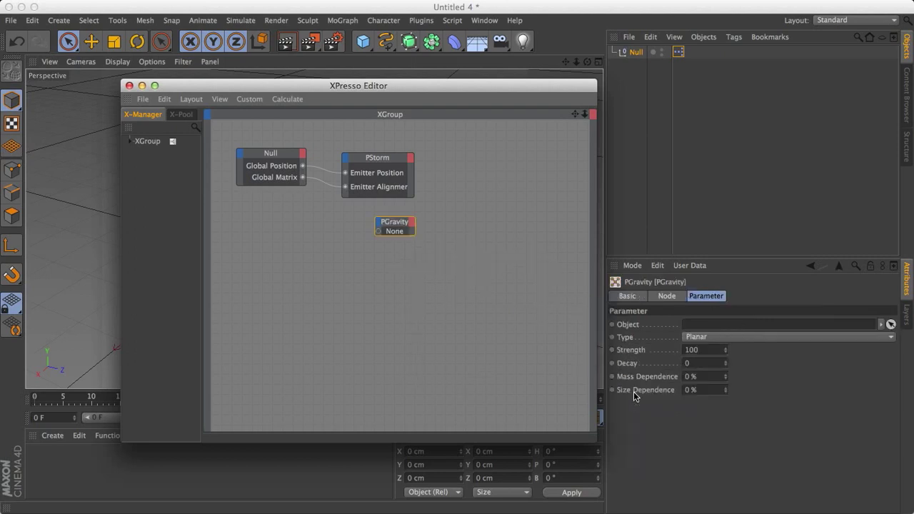
left_click(413, 240)
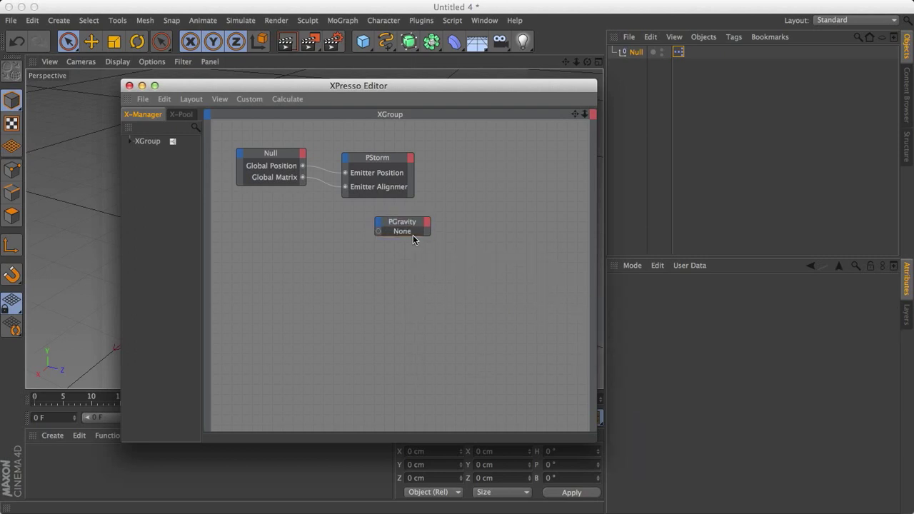
left_click(414, 246)
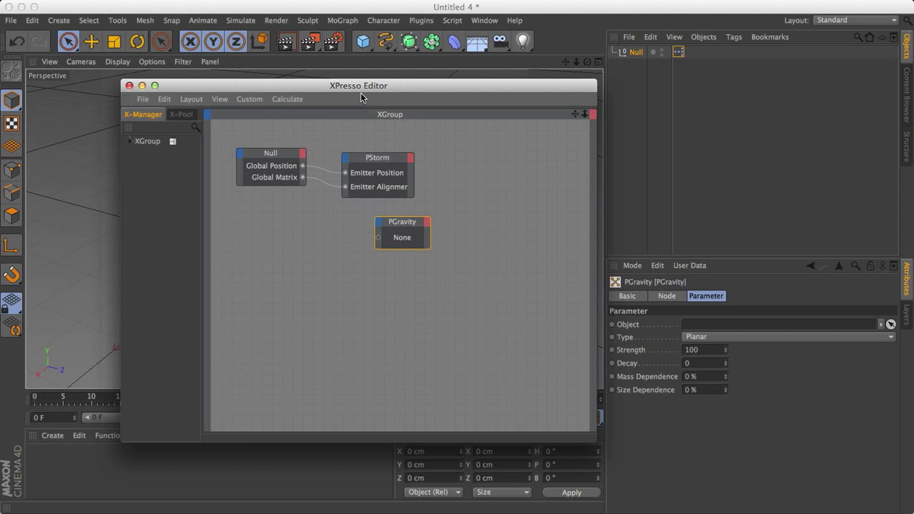
Replay the animation with the unassigned PGravity node in the graph.
left_click_drag(361, 93, 684, 66)
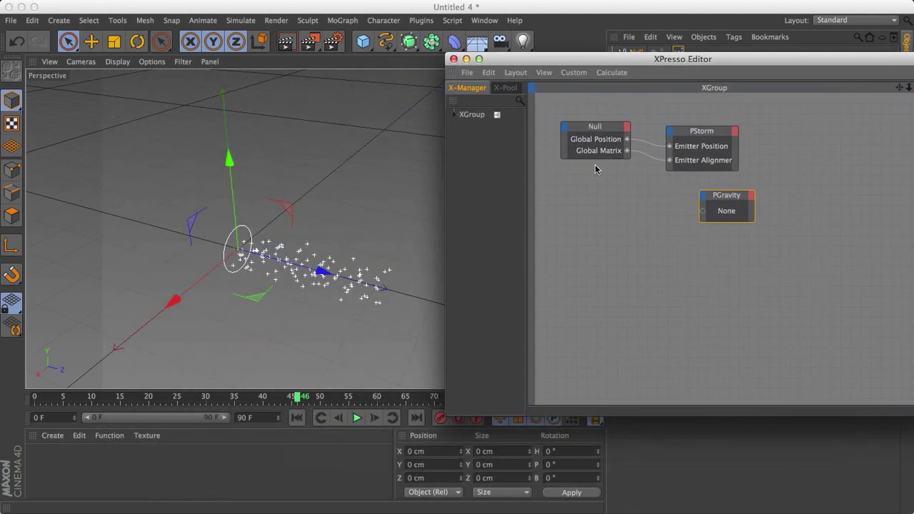
left_click(296, 417)
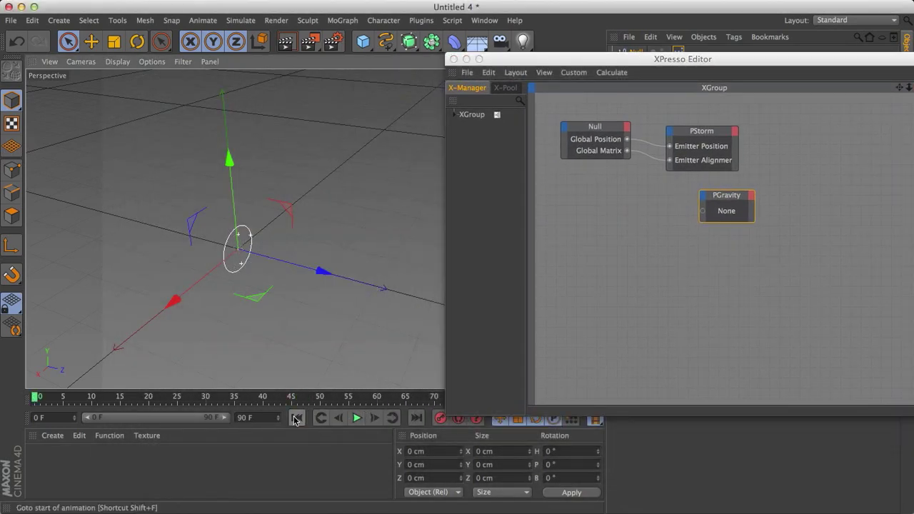
left_click(358, 417)
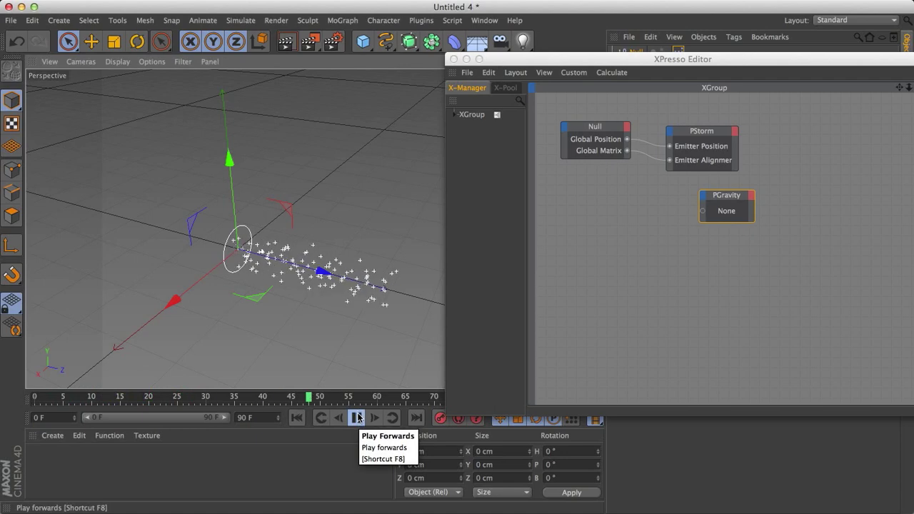
left_click(358, 417)
left_click_drag(534, 59, 209, 40)
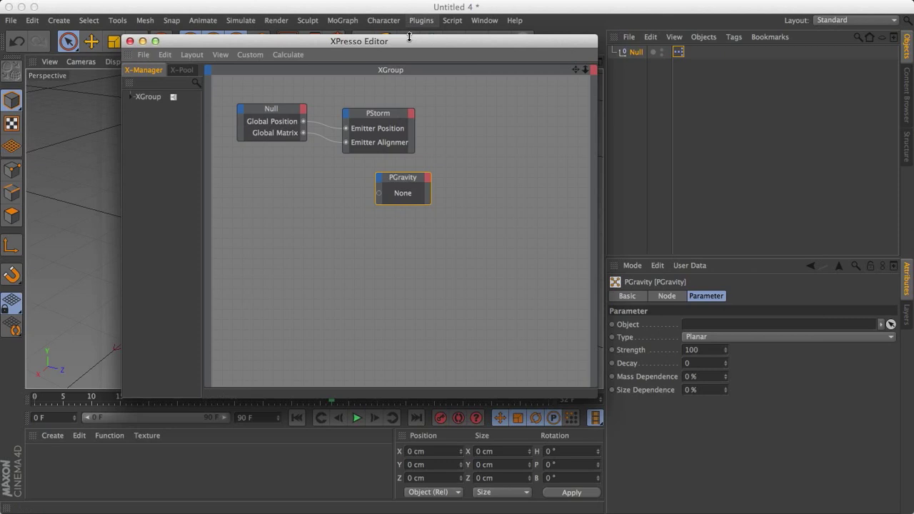
left_click_drag(409, 40, 350, 36)
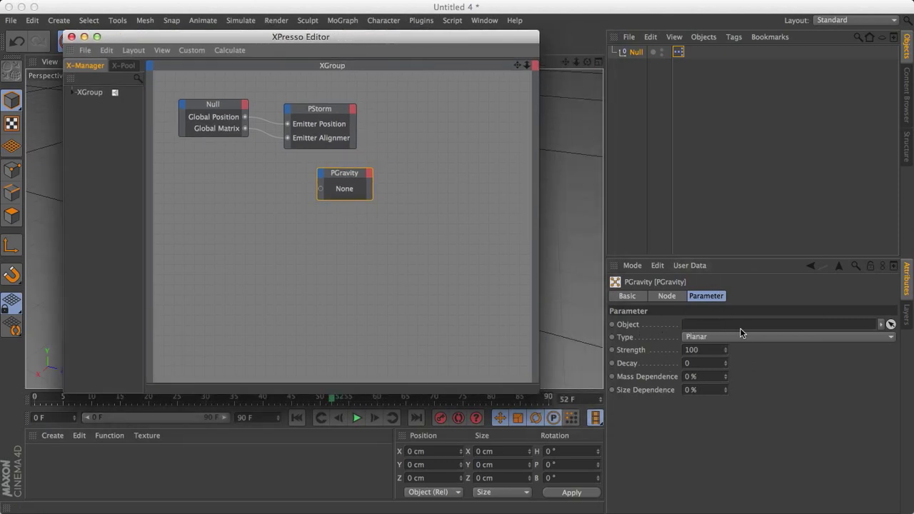
Add Null.1 from the object toolbar and drag it into the PGravity node's Object field.
left_click_drag(386, 46, 407, 105)
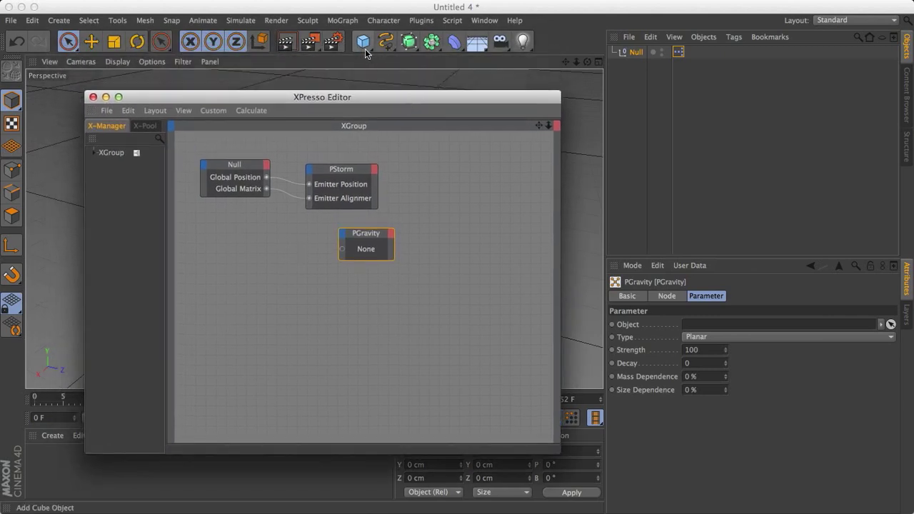
left_click(363, 41)
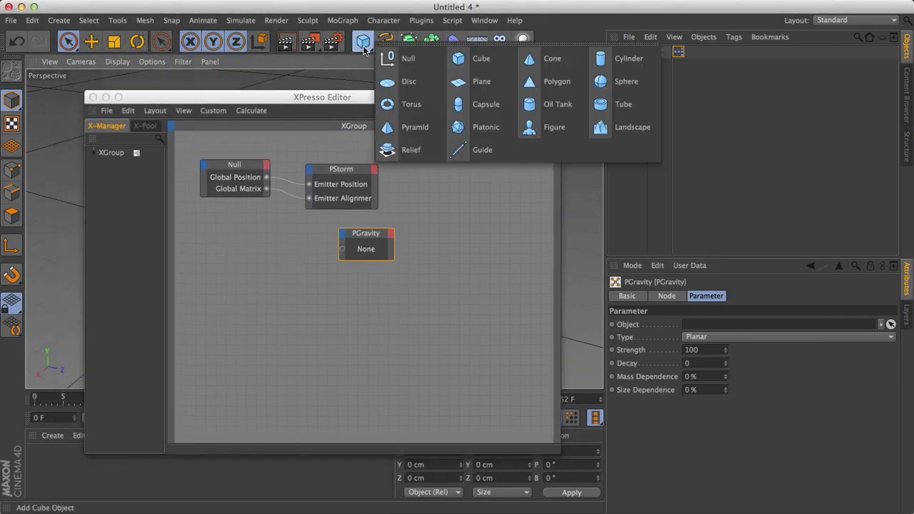
left_click(398, 60)
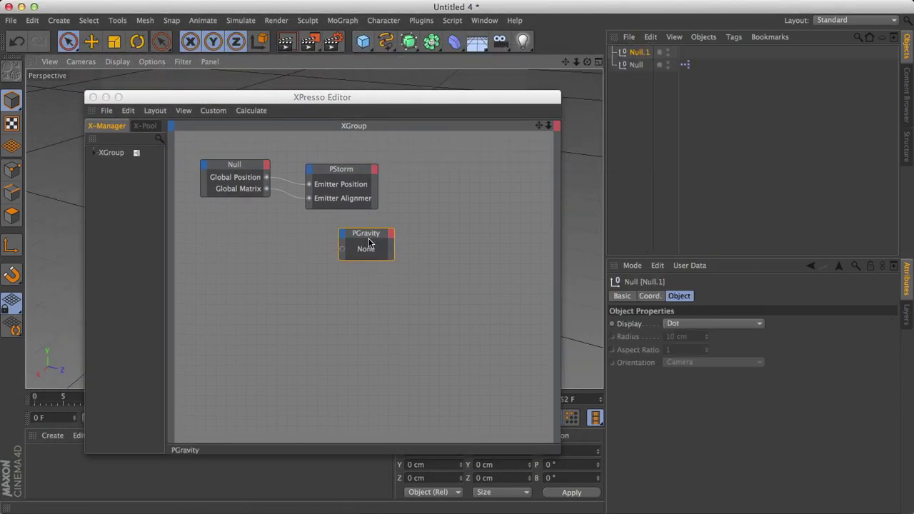
left_click(369, 239)
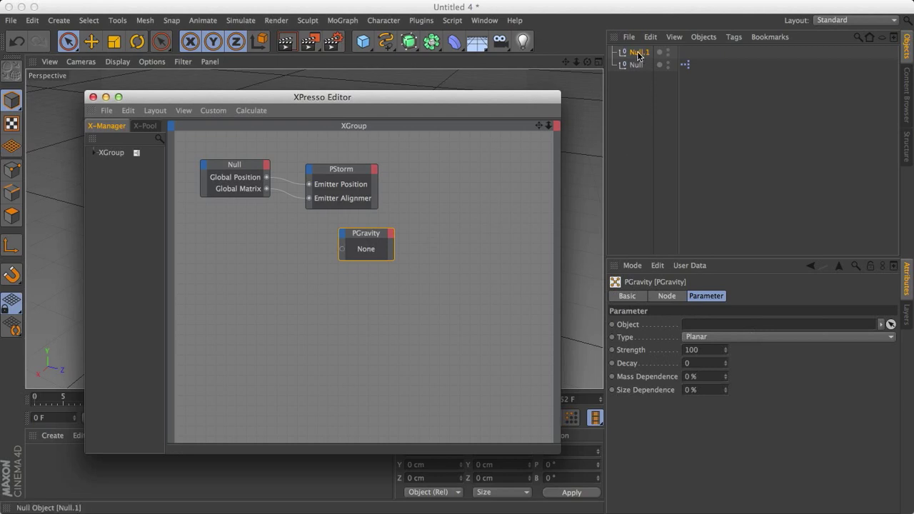
left_click_drag(638, 57, 691, 324)
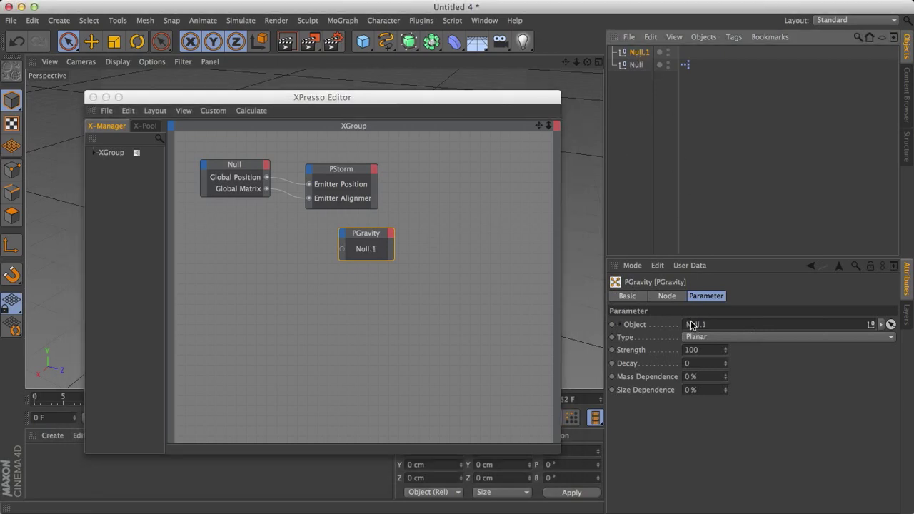
left_click_drag(300, 100, 659, 92)
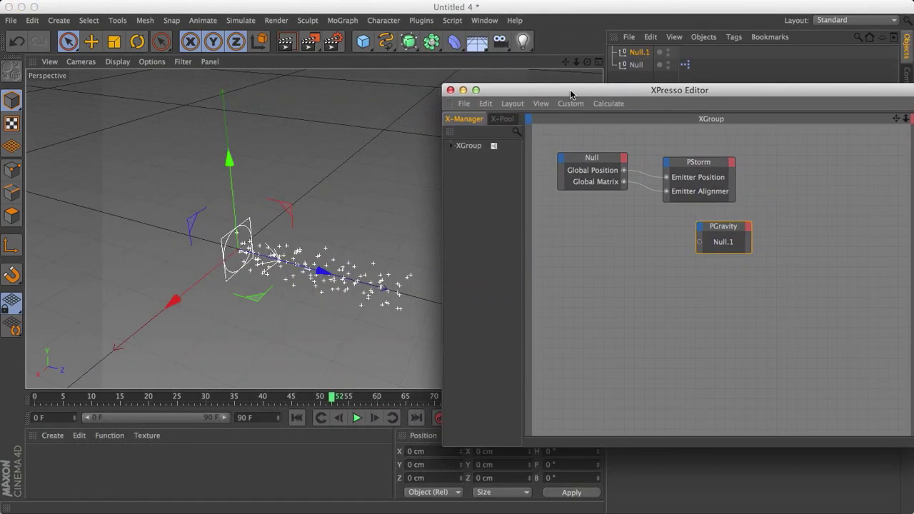
Shut the XPresso Editor and drag Null.1 to Y 115.133 cm, Z 133.311 cm.
left_click(450, 90)
left_click(638, 52)
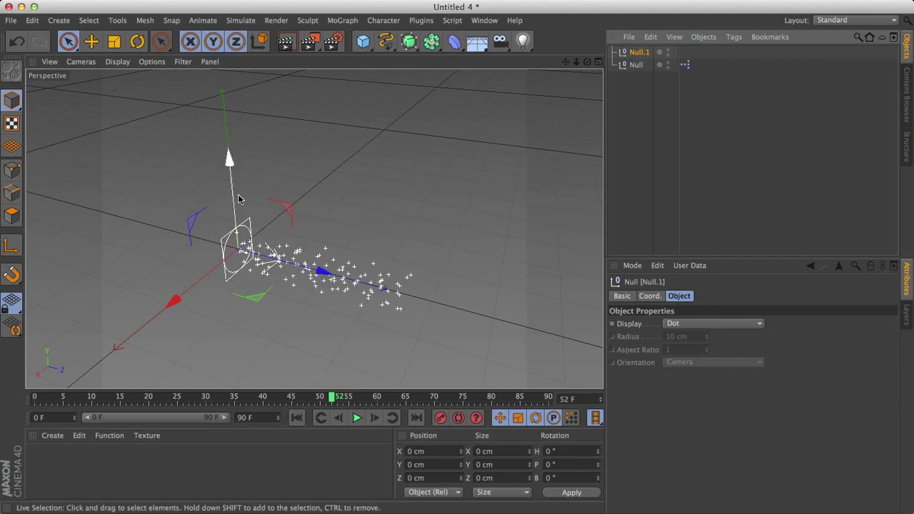
left_click_drag(286, 209, 346, 169)
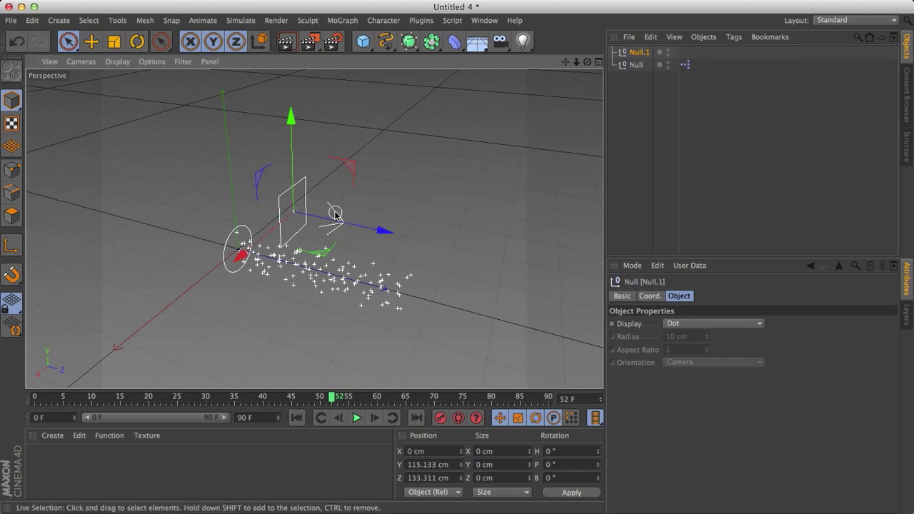
Add a P Pass node with All particles wired into PGravity, then close the editor.
double_click(683, 66)
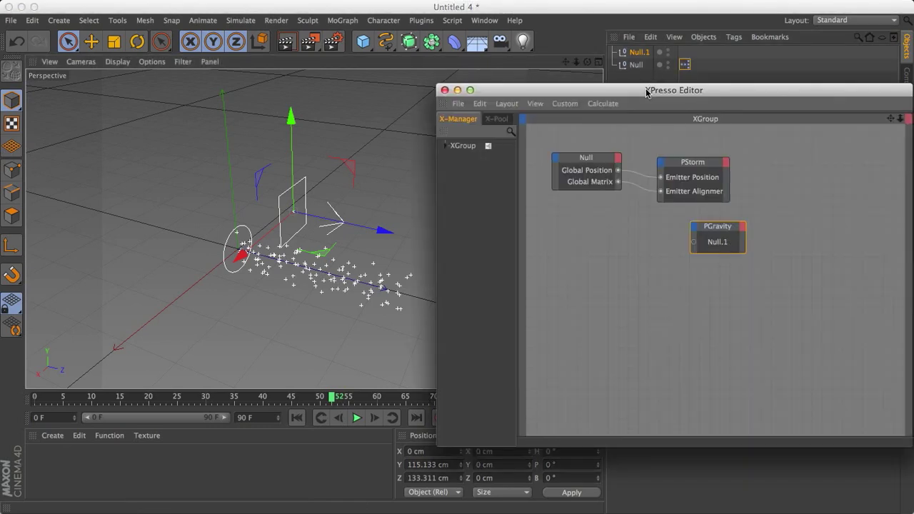
left_click_drag(648, 89, 486, 8)
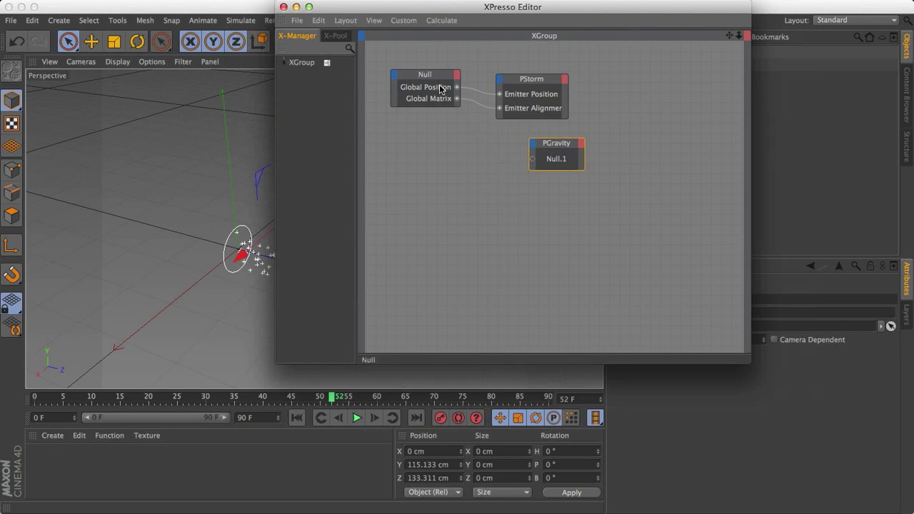
right_click(437, 148)
mouse_move(461, 152)
mouse_move(542, 205)
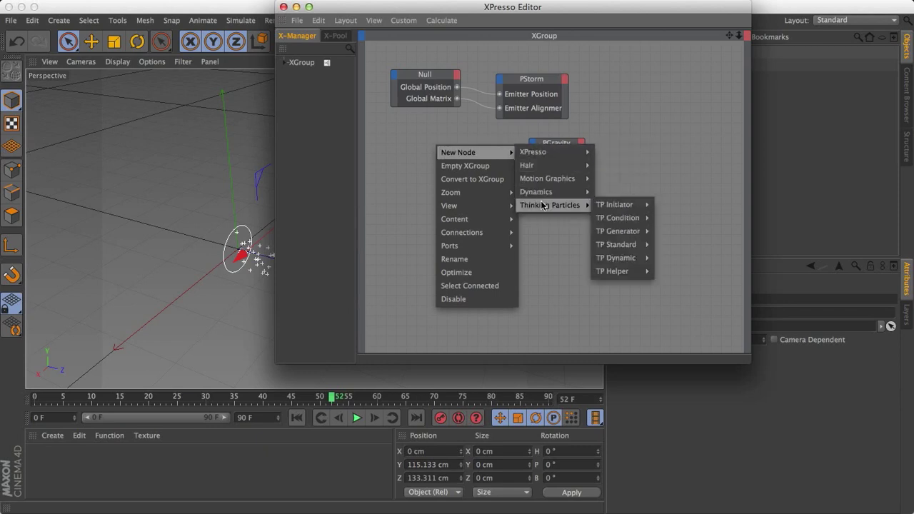
mouse_move(602, 207)
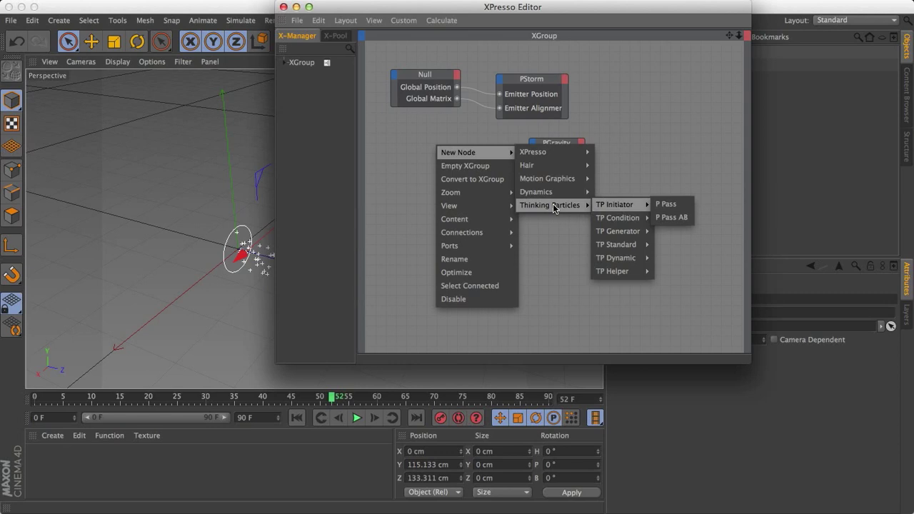
left_click(671, 207)
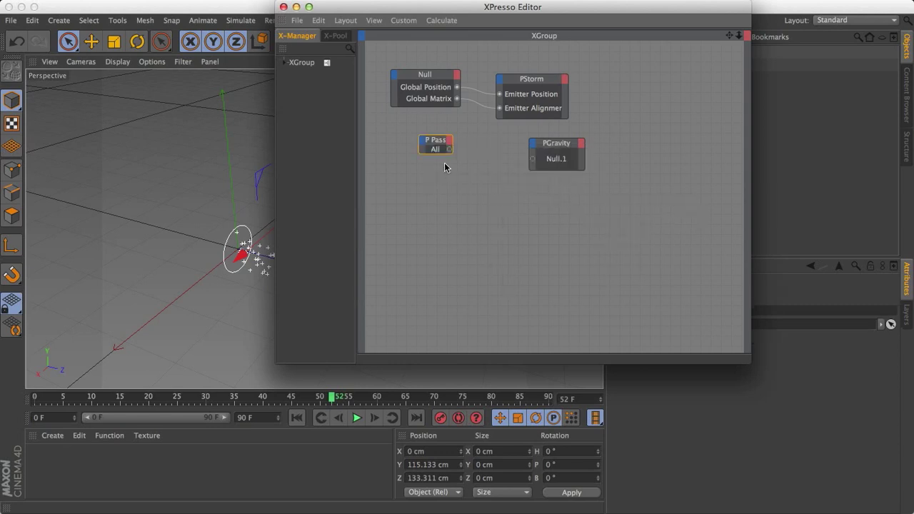
left_click_drag(444, 157, 474, 151)
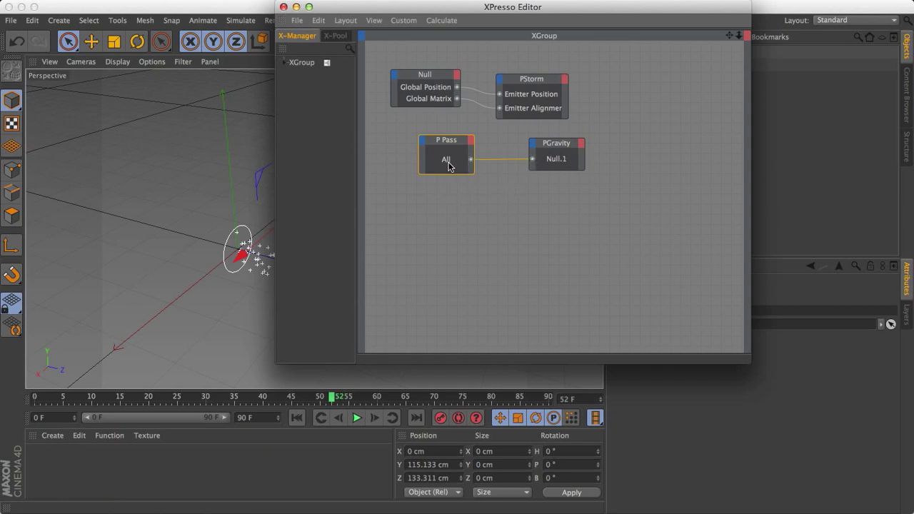
left_click(283, 7)
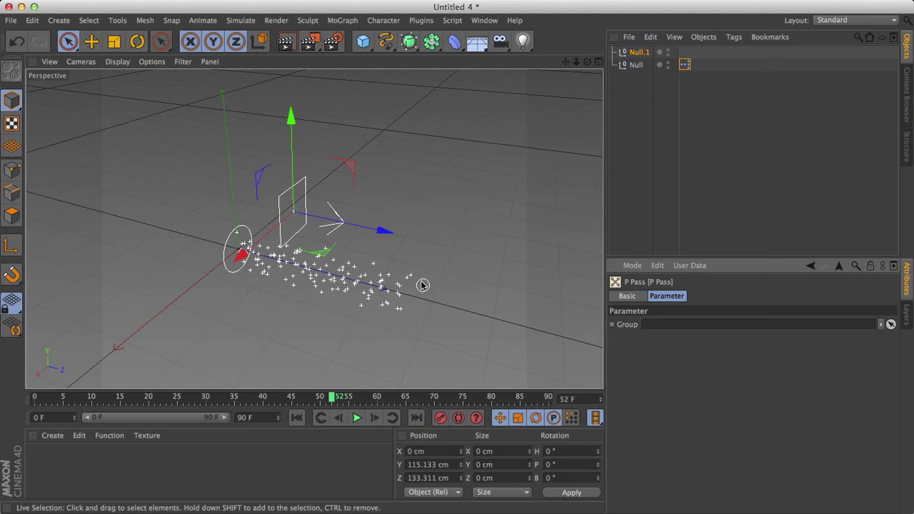
Open Thinking Particles Settings beside the viewport and play the particle stream.
left_click(241, 20)
mouse_move(271, 84)
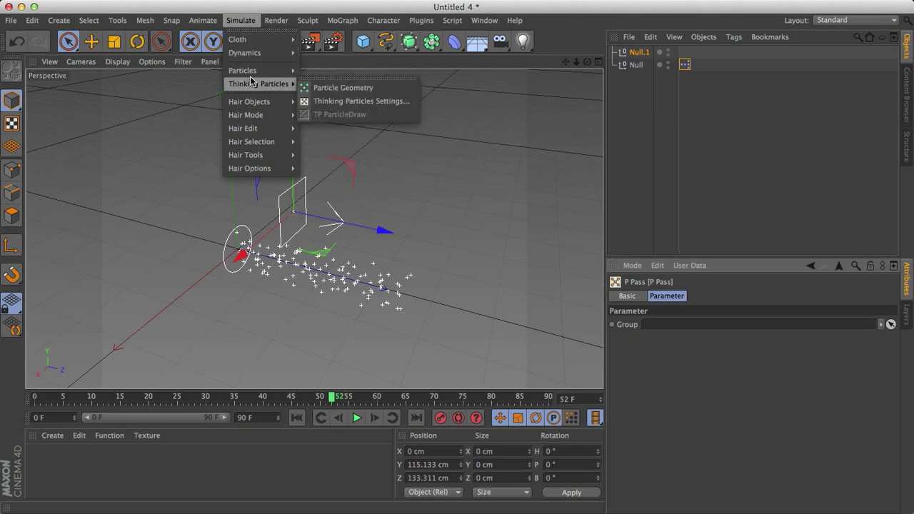
left_click(346, 103)
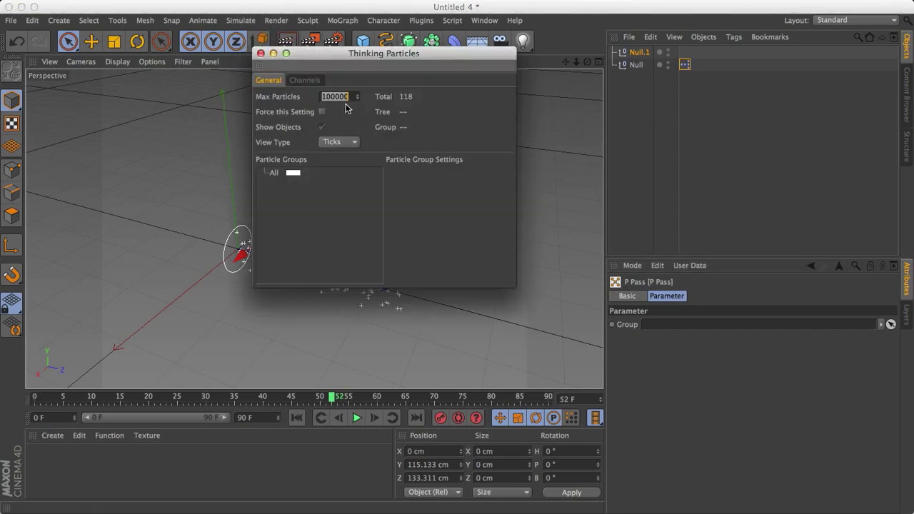
left_click_drag(362, 61, 612, 20)
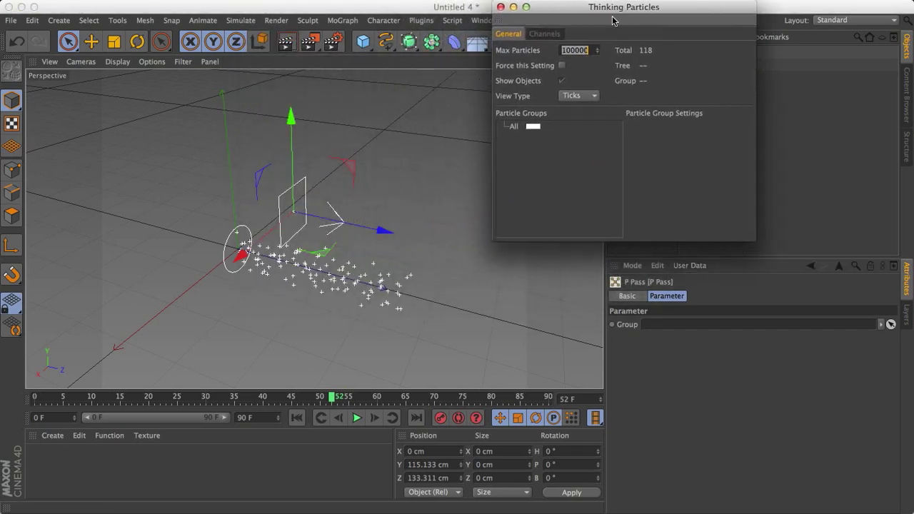
left_click(356, 418)
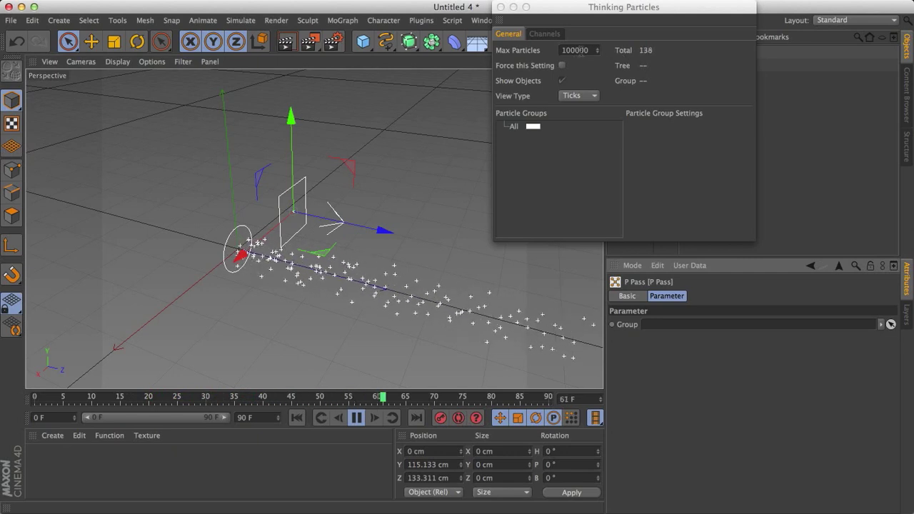
Trial Max Particles at 20, then stop playback and restore it to 100000.
left_click(578, 52)
type("20")
key("Return")
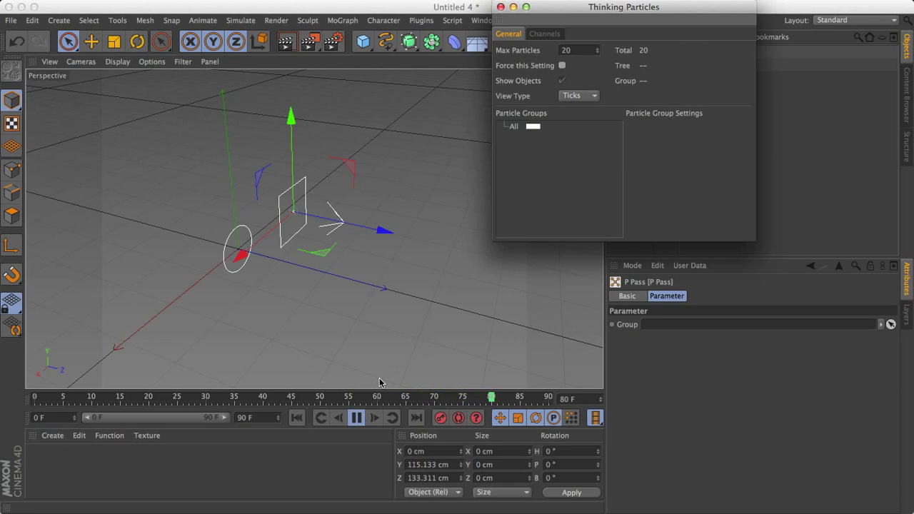
left_click(357, 418)
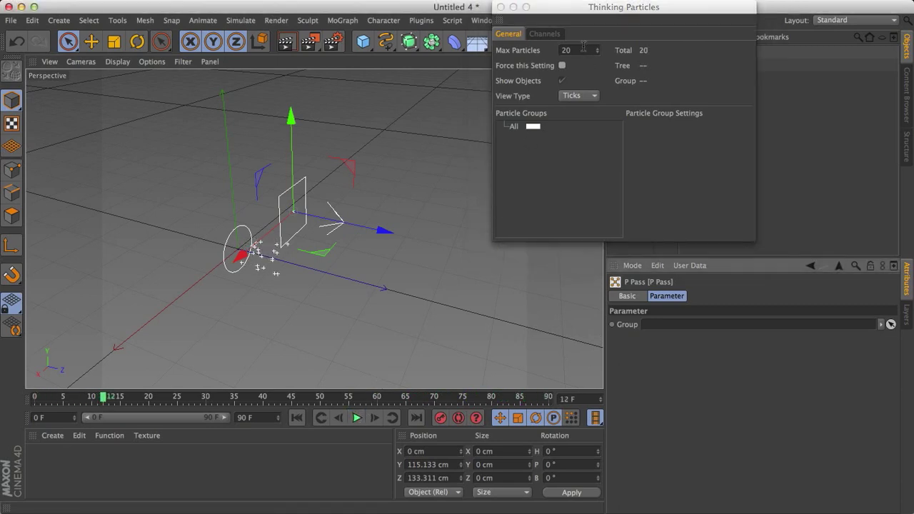
left_click_drag(584, 47, 547, 49)
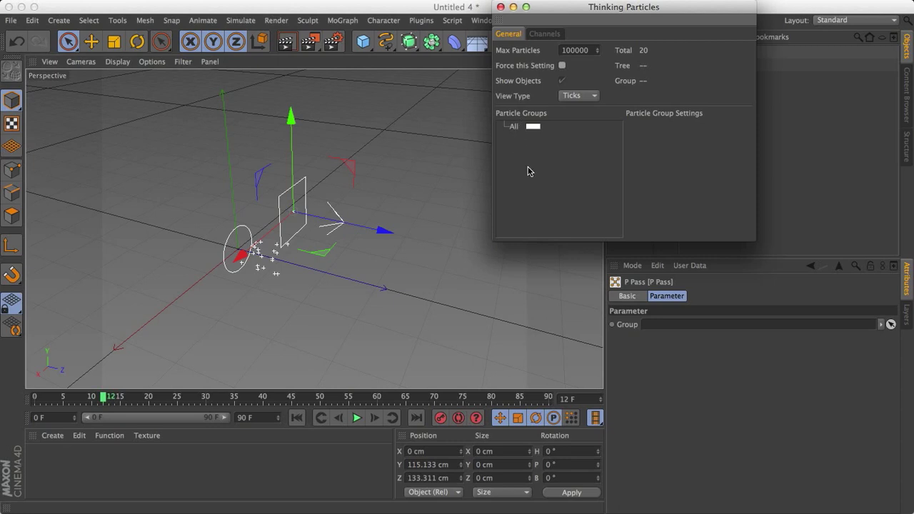
Tint the All particle group red, adding and then removing a Group.1 sub-group.
right_click(514, 130)
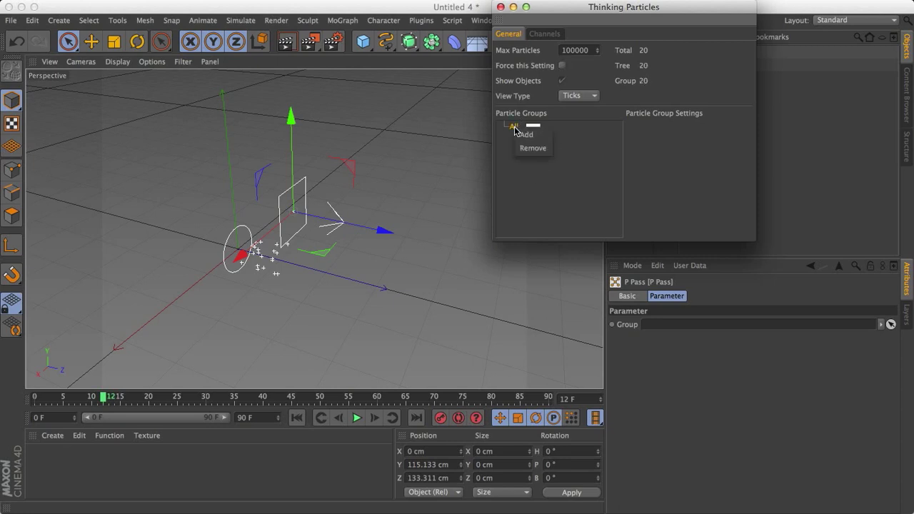
left_click(530, 134)
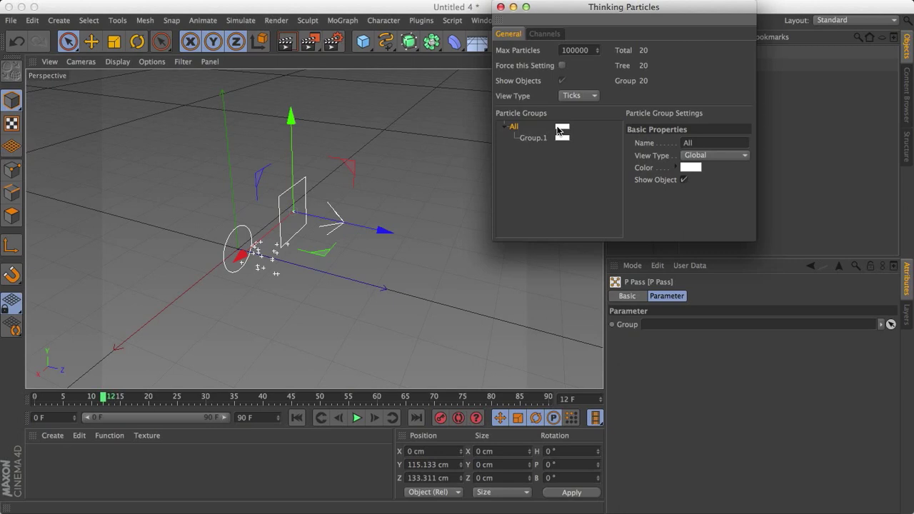
left_click(559, 130)
left_click_drag(559, 133, 581, 86)
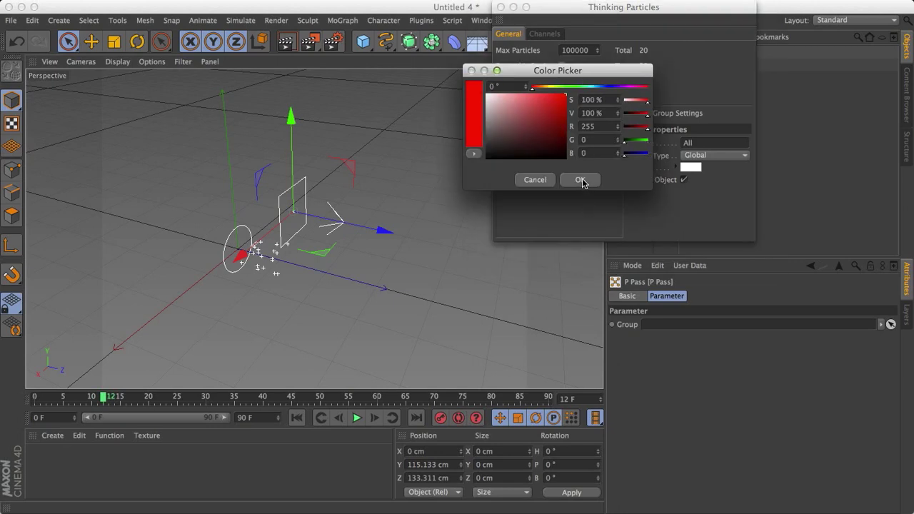
left_click(579, 180)
right_click(540, 143)
left_click(547, 147)
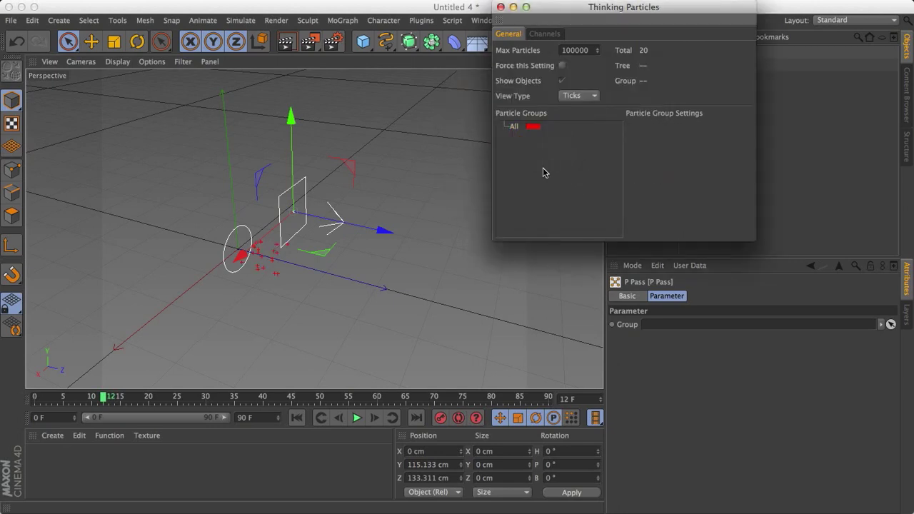
Preview the red particles, reset the All group to white, and close the settings.
left_click(355, 418)
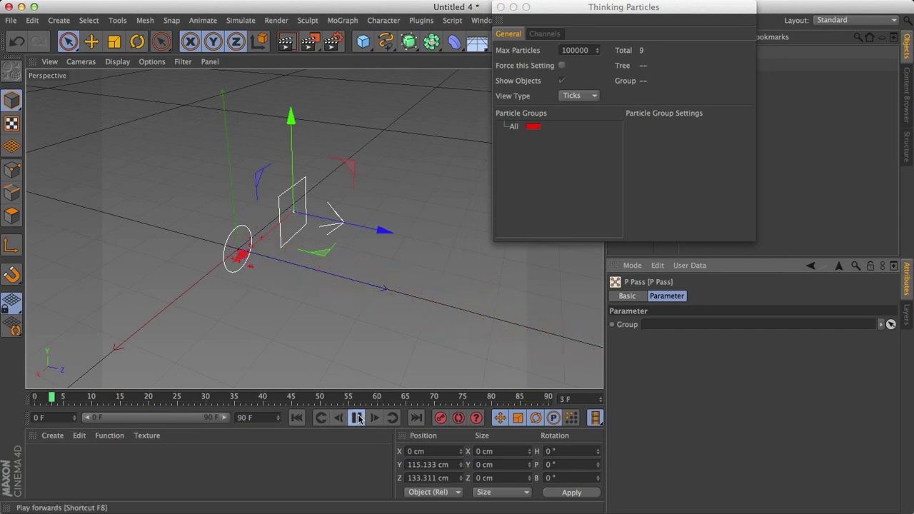
left_click(357, 418)
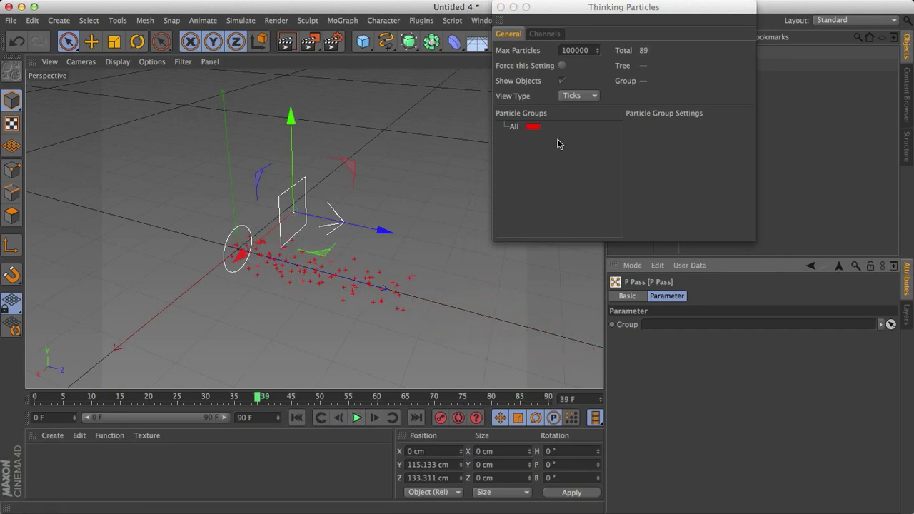
left_click(532, 130)
left_click_drag(514, 122, 436, 90)
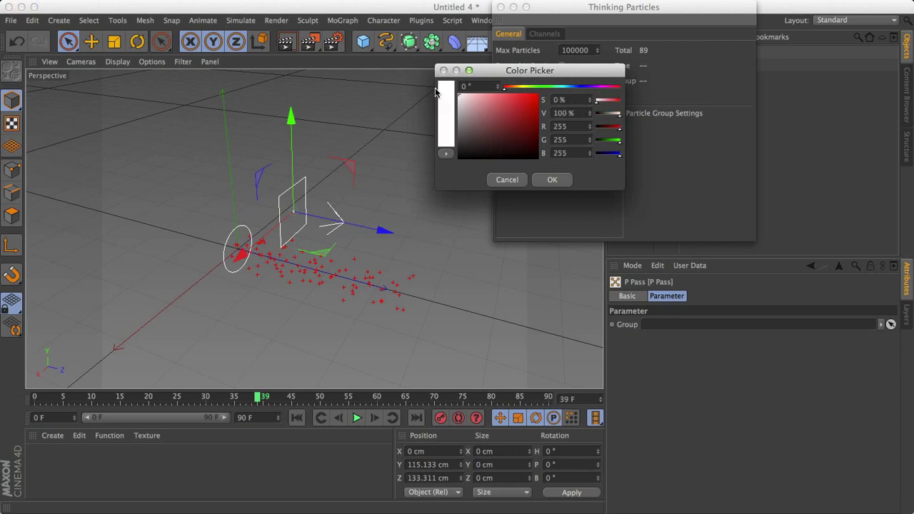
left_click(553, 180)
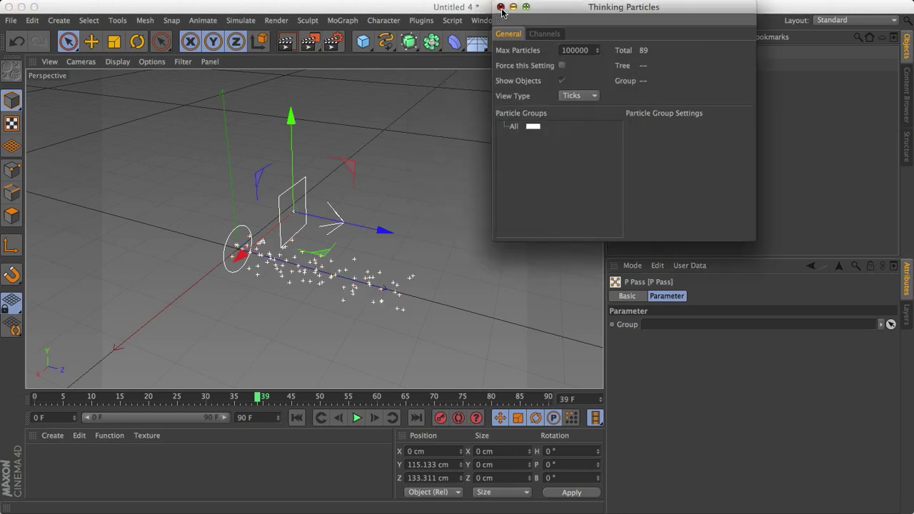
left_click(501, 7)
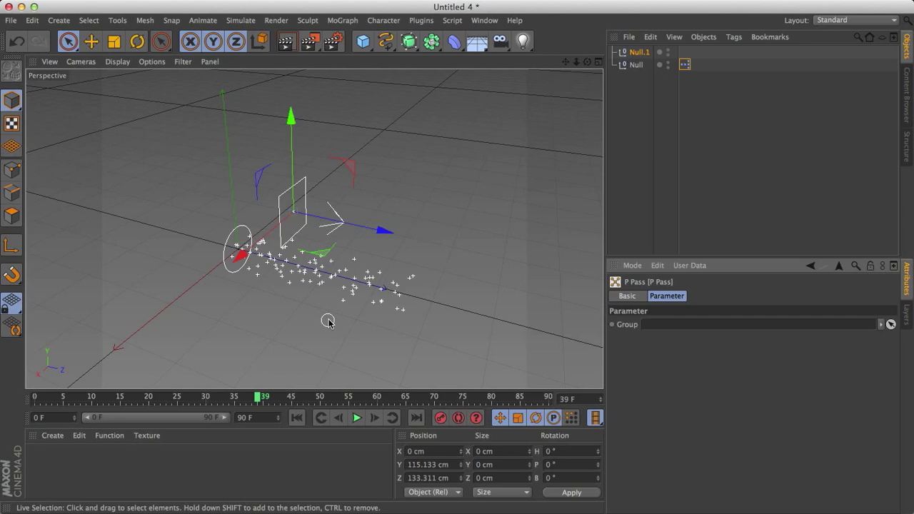
Rotate Null.1 to a pitch of about -84.7° while the stream plays, then return to Live Selection.
left_click(357, 418)
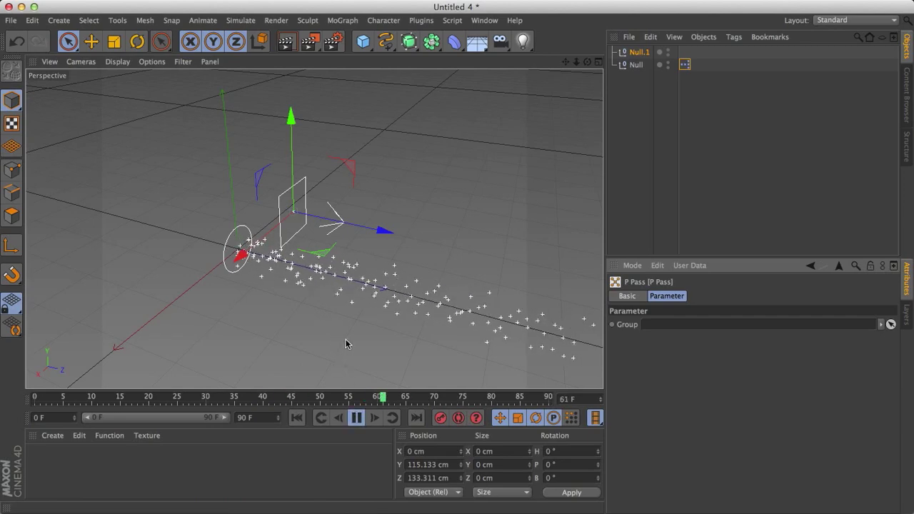
left_click_drag(347, 343, 404, 301, "alt")
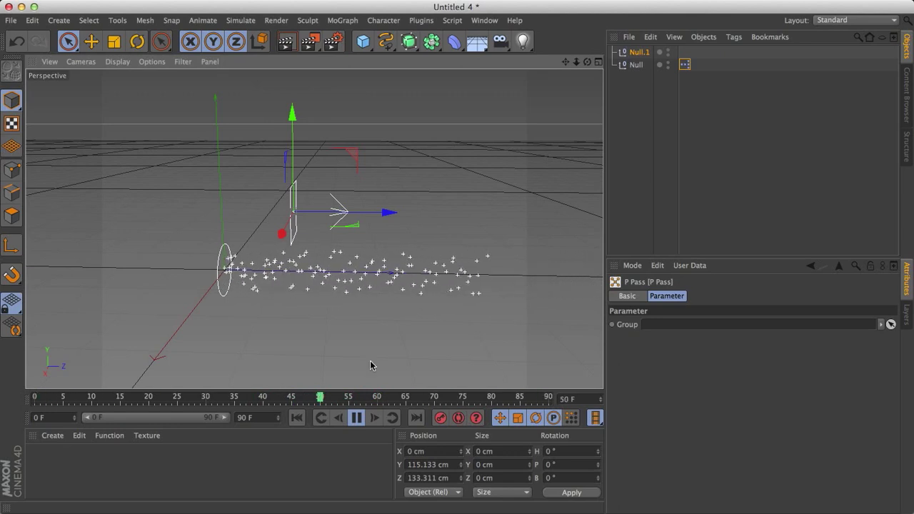
left_click(357, 417)
left_click(357, 417)
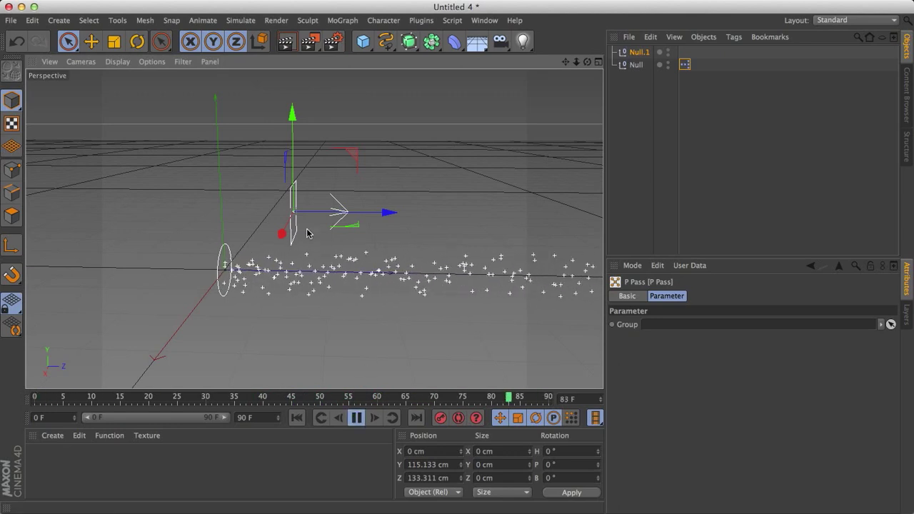
key("r")
left_click_drag(308, 157, 343, 235)
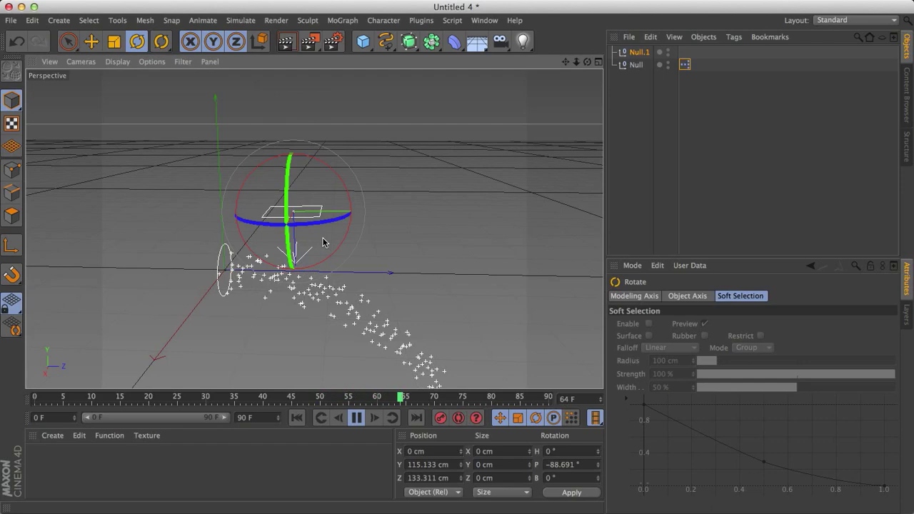
middle_click_drag(369, 255, 362, 190, "alt")
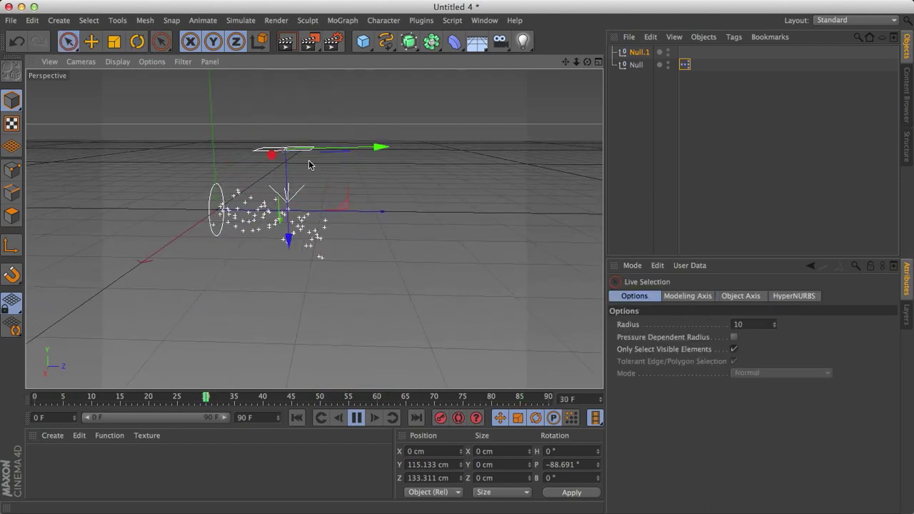
left_click_drag(339, 167, 275, 212)
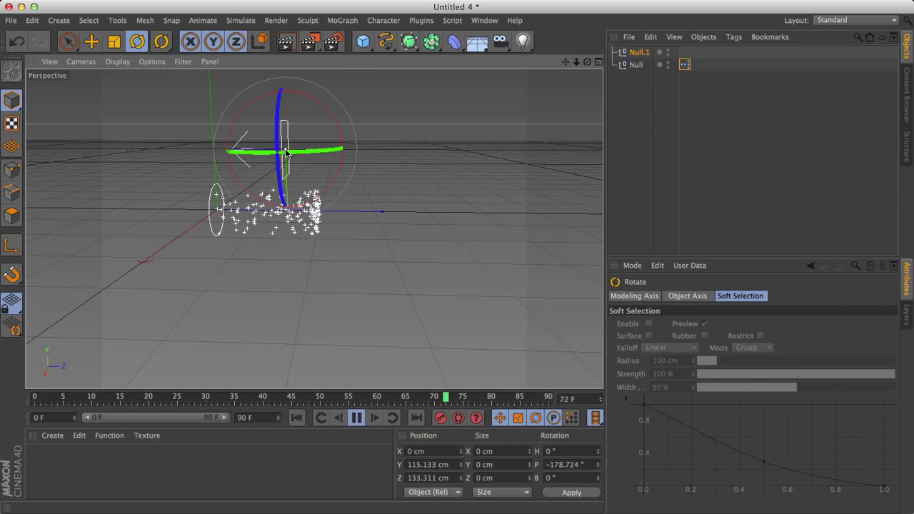
left_click_drag(255, 192, 359, 191)
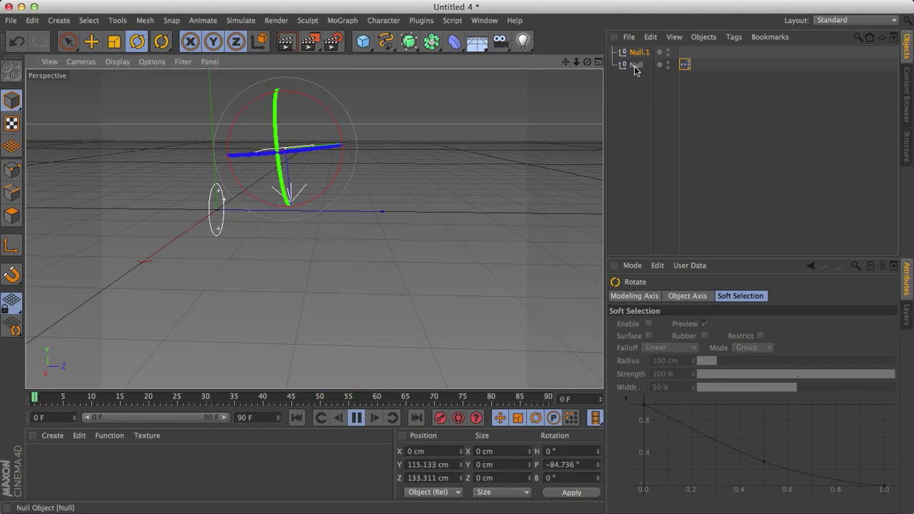
key("space")
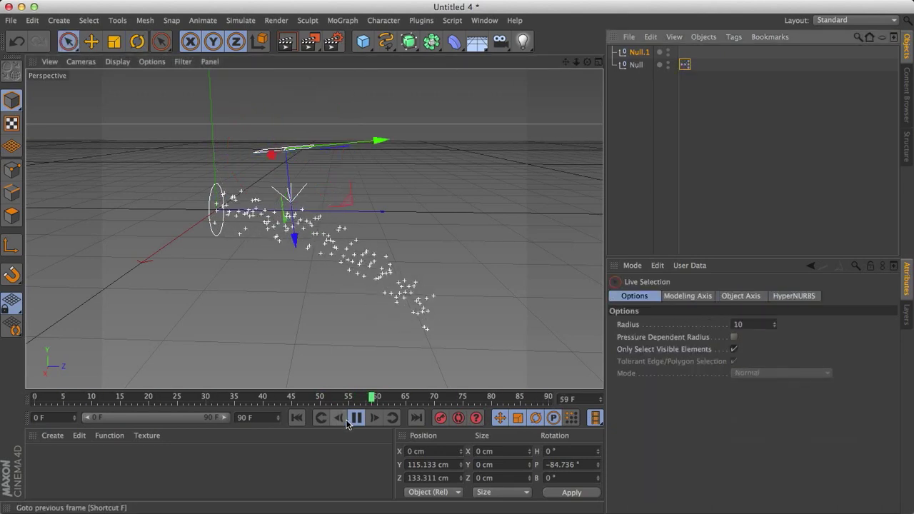
Rewind, open the PGravity node's settings and set its Type to Spherical.
left_click(356, 417)
left_click(297, 418)
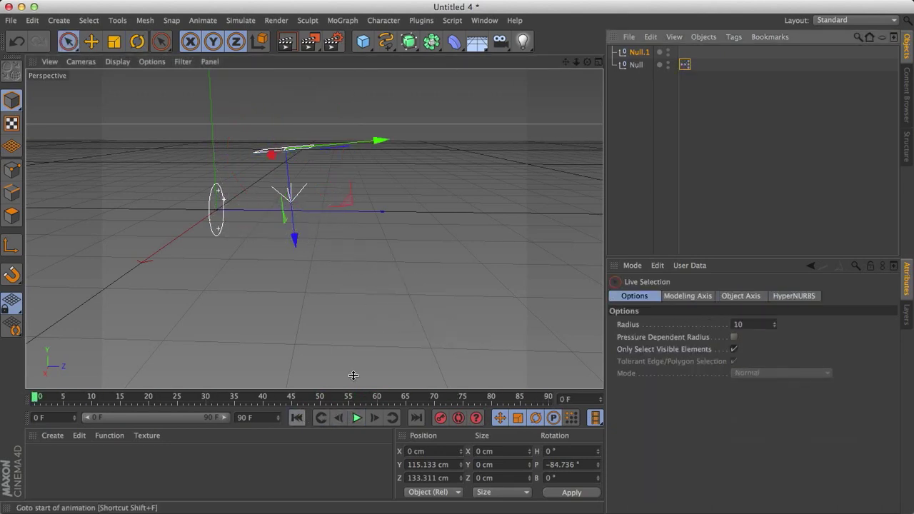
double_click(685, 64)
left_click(547, 157)
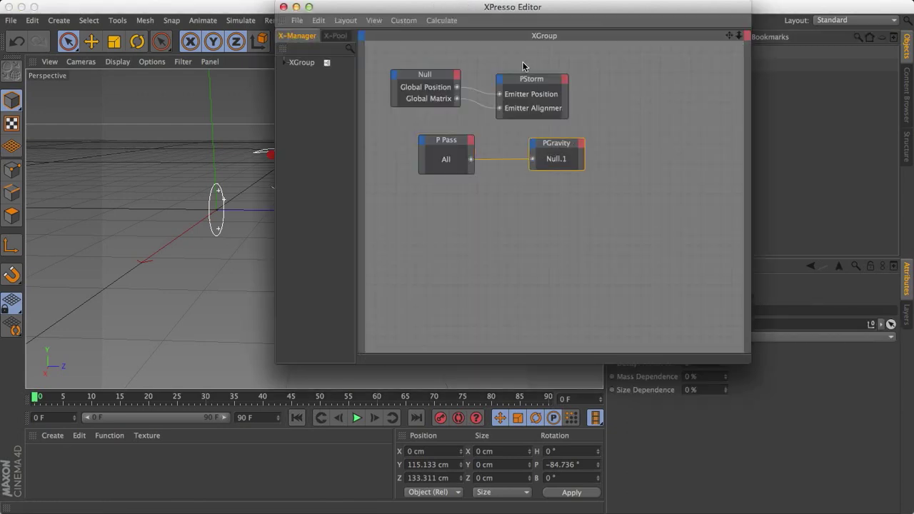
left_click_drag(463, 4, 416, 5)
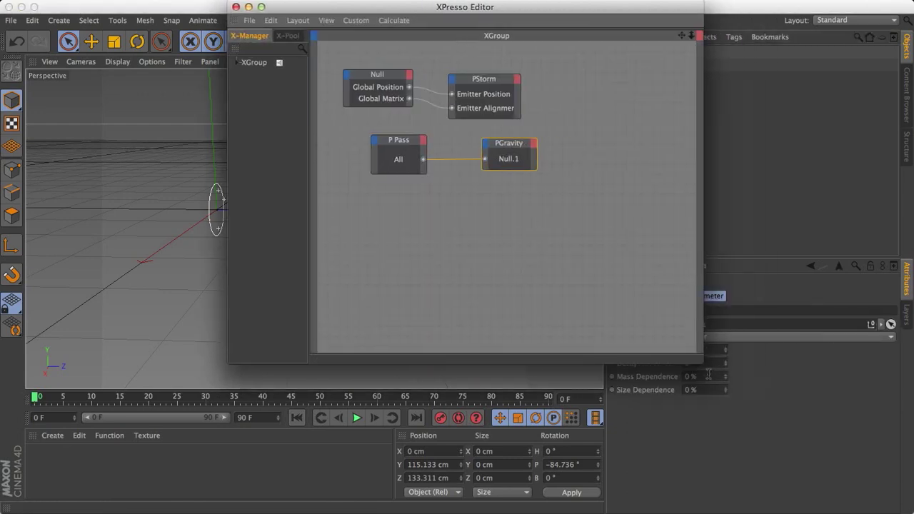
left_click_drag(703, 365, 594, 222)
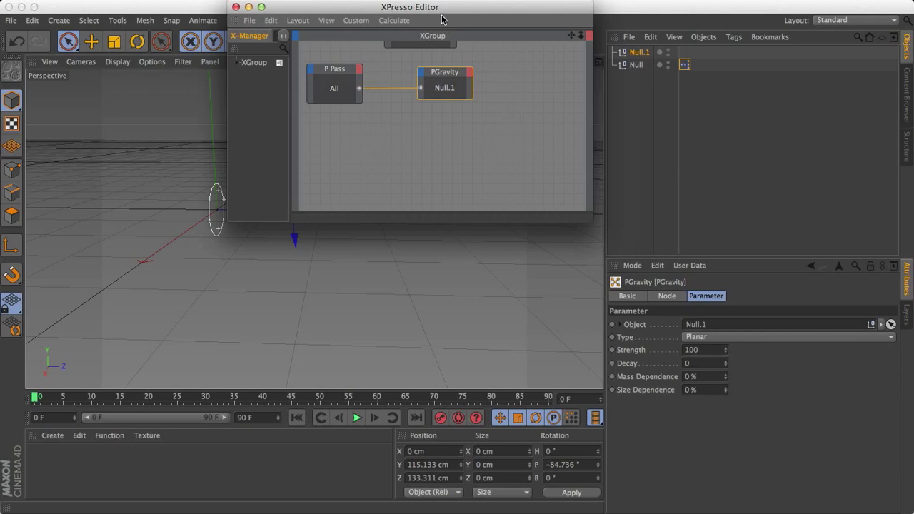
left_click_drag(453, 9, 706, 9)
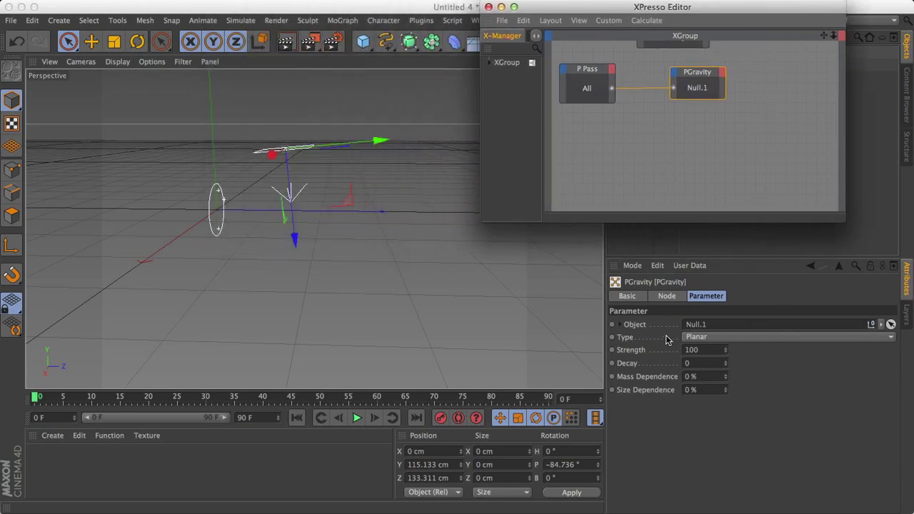
left_click(694, 338)
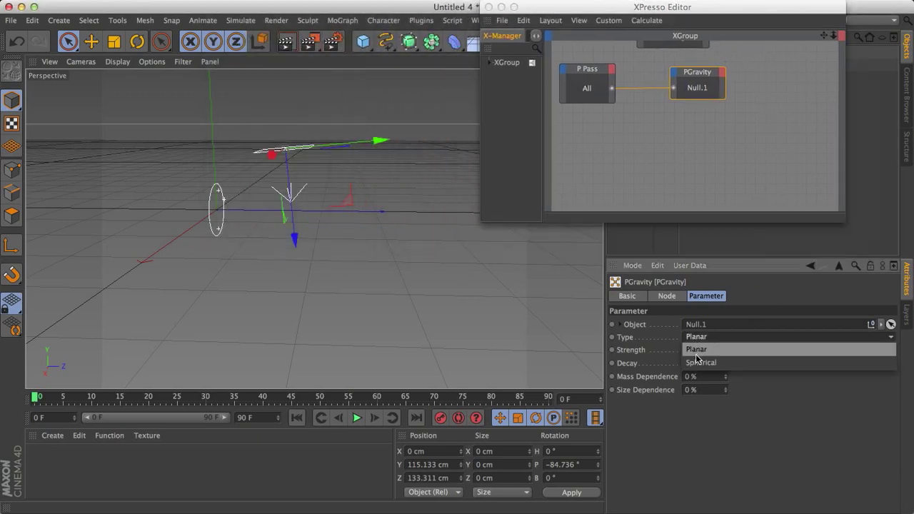
left_click(694, 336)
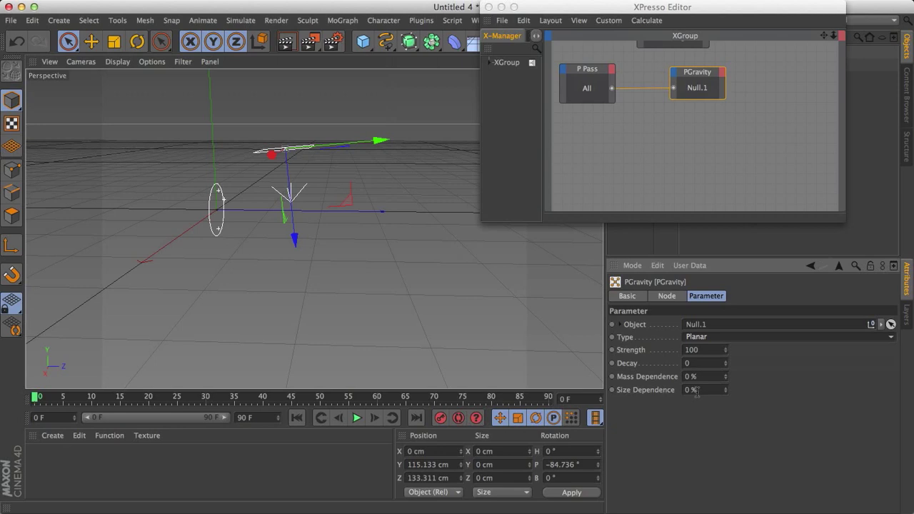
left_click(698, 337)
left_click(701, 360)
Edit the gravity Strength and drag Null.1 down into the particle stream, previewing playback.
left_click(702, 350)
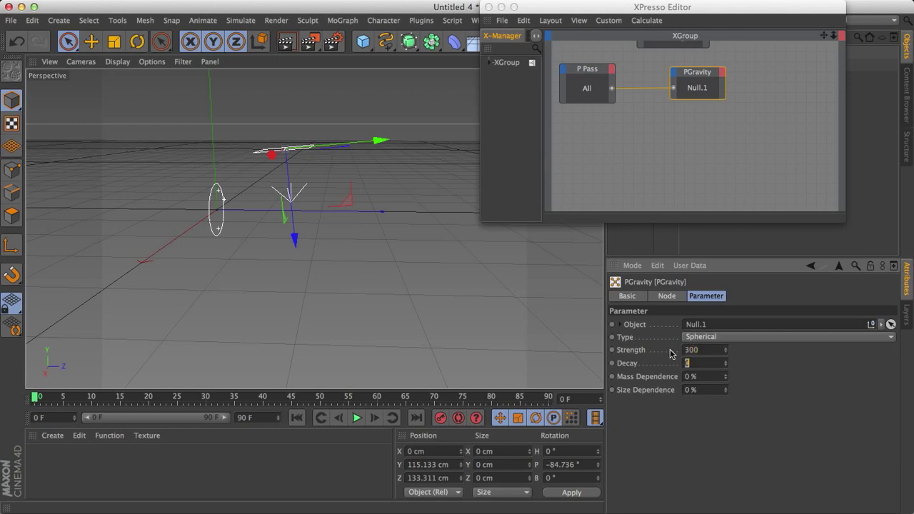
left_click(356, 419)
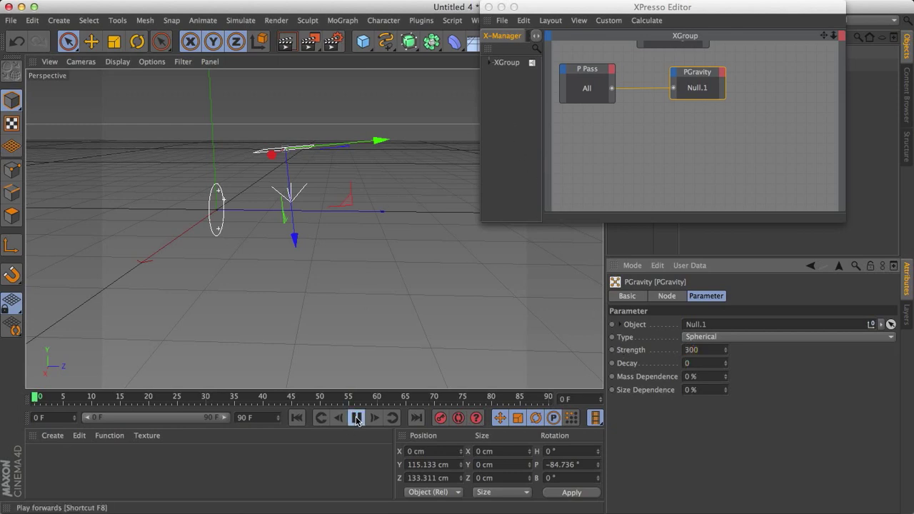
left_click_drag(292, 239, 299, 283)
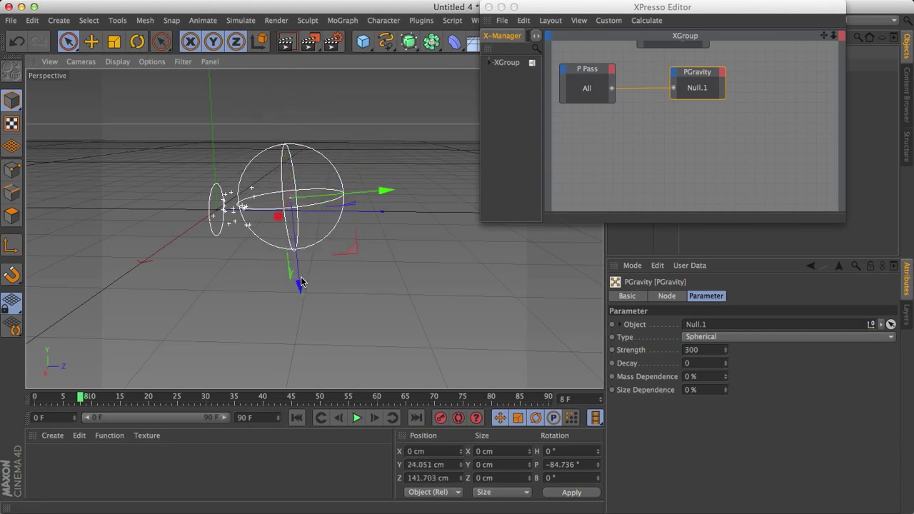
left_click_drag(359, 201, 359, 231)
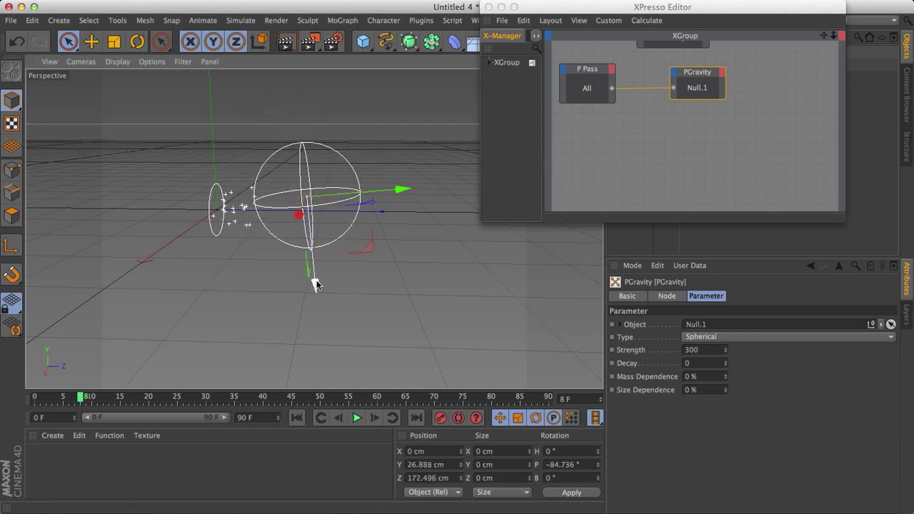
left_click_drag(316, 281, 315, 278)
left_click(356, 418)
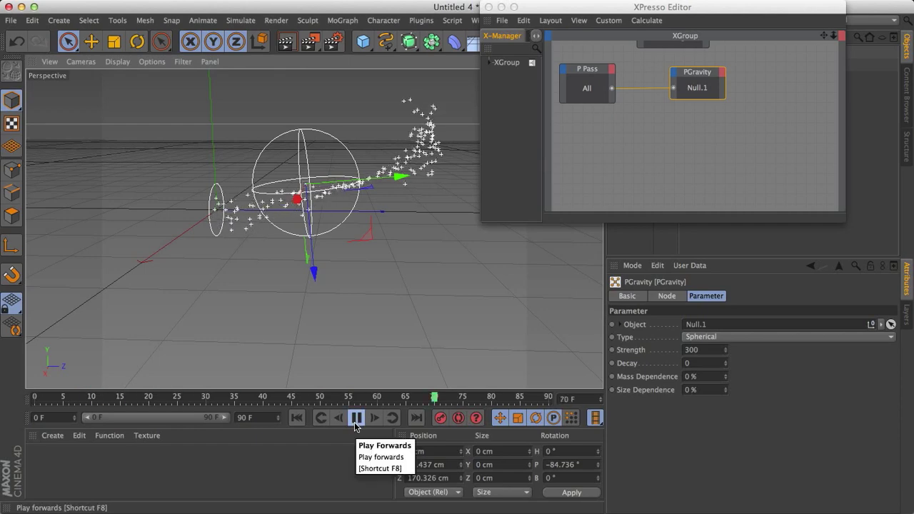
left_click(356, 418)
left_click_drag(332, 287, 321, 245, "alt")
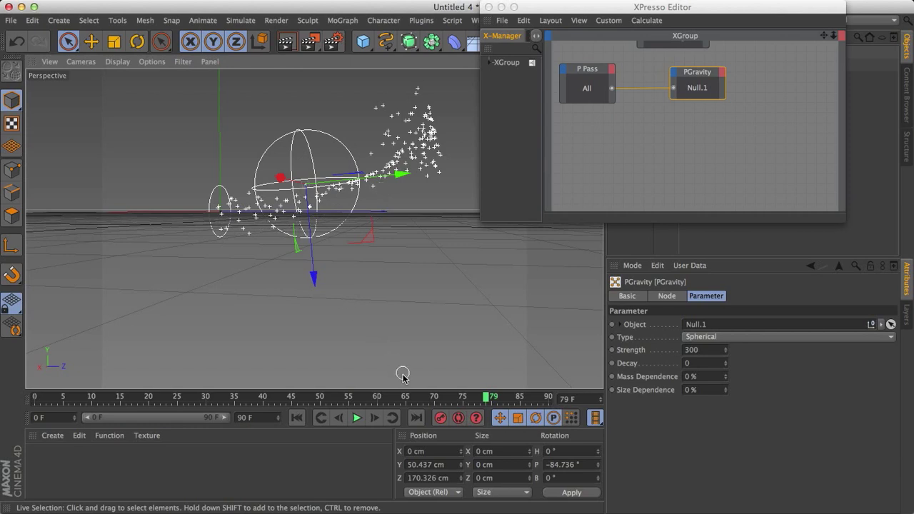
left_click(359, 420)
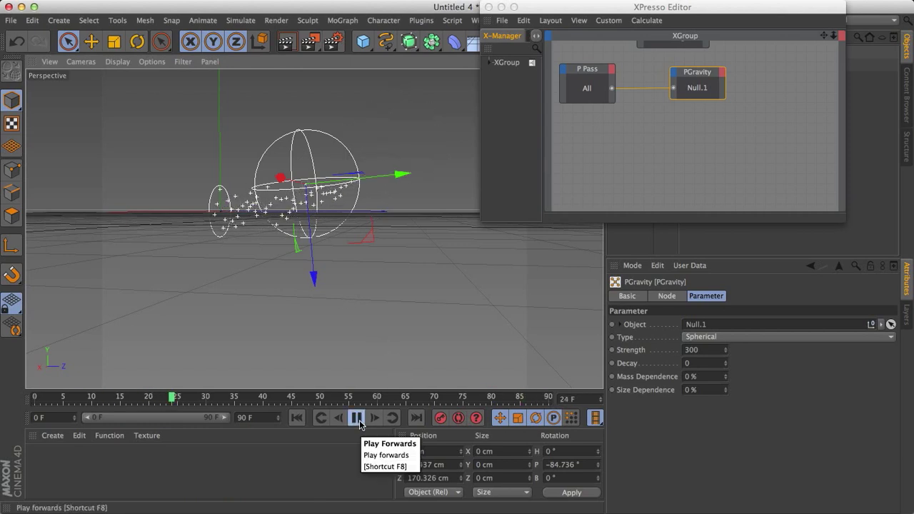
left_click(358, 418)
left_click_drag(347, 300, 398, 283, "alt")
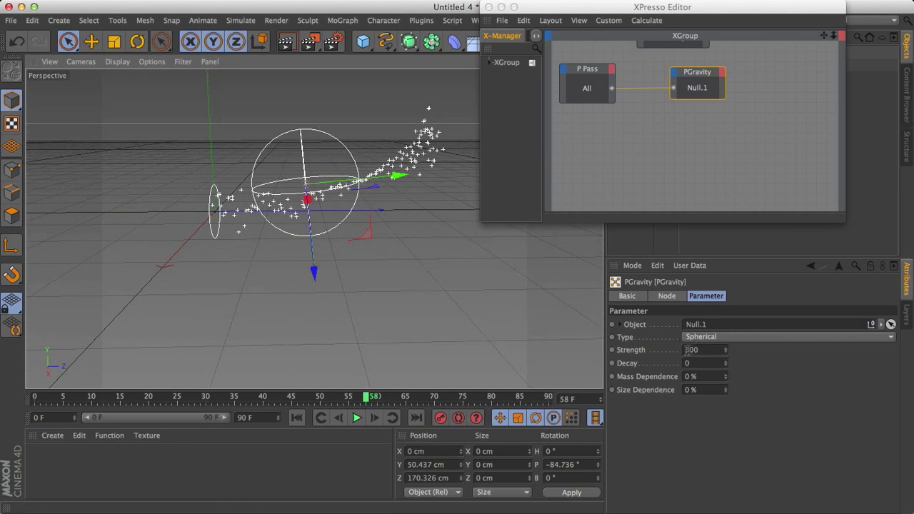
Commit Strength -300 and replay to watch particles pushed away from the sphere.
key("Tab")
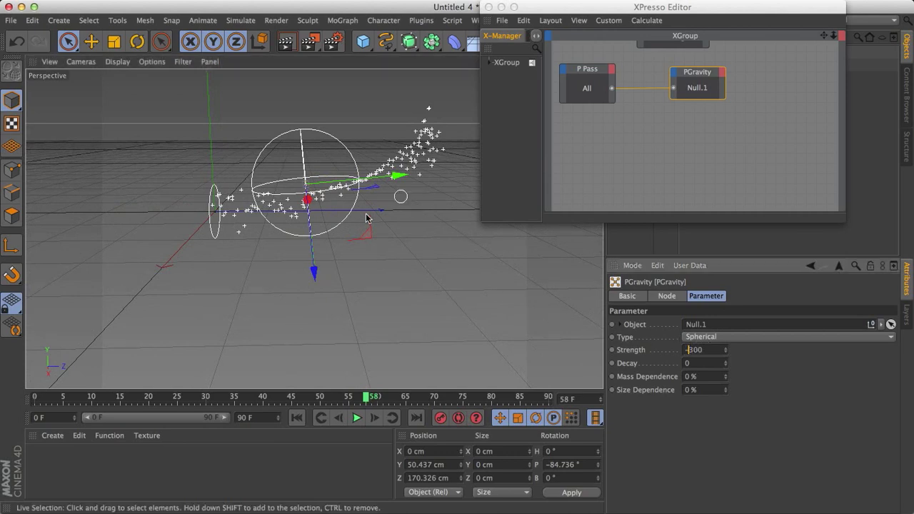
left_click(358, 423)
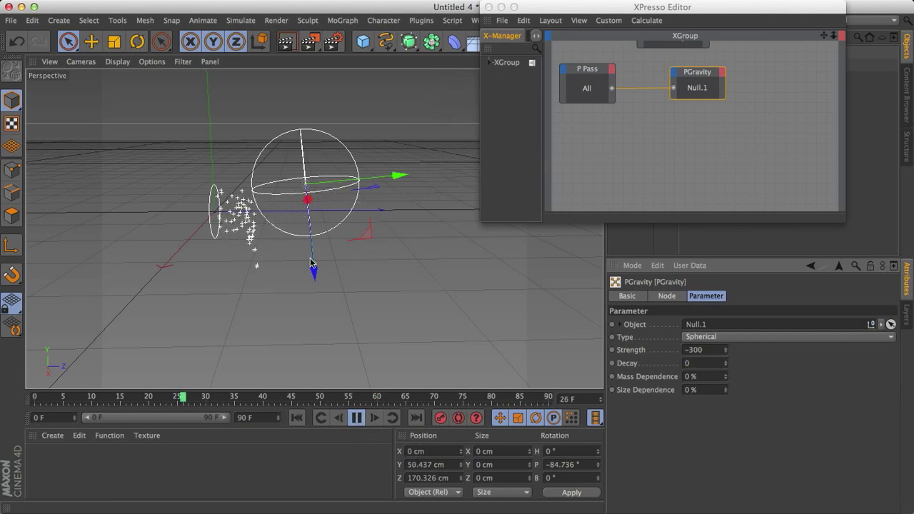
left_click(356, 418)
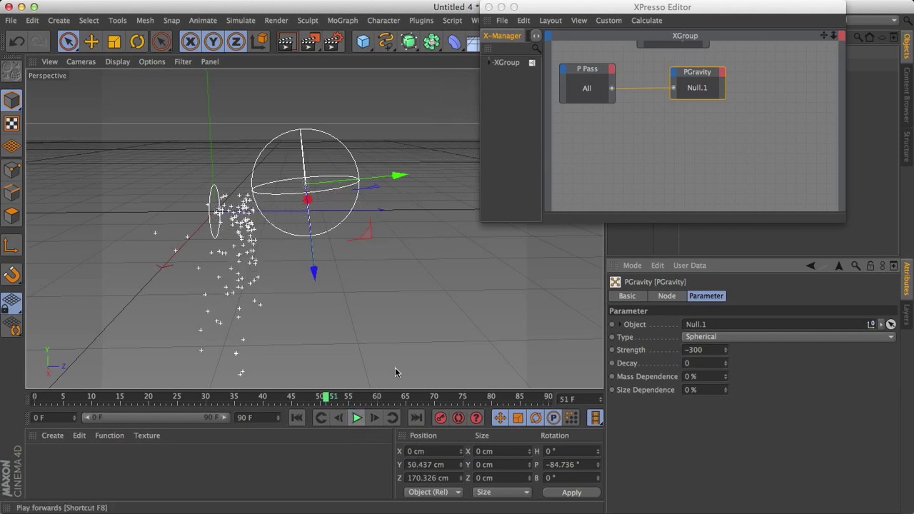
Close the XPresso Editor and zero Null.1's P.Y position and R.P rotation.
left_click(488, 7)
left_click(634, 53)
left_click(650, 296)
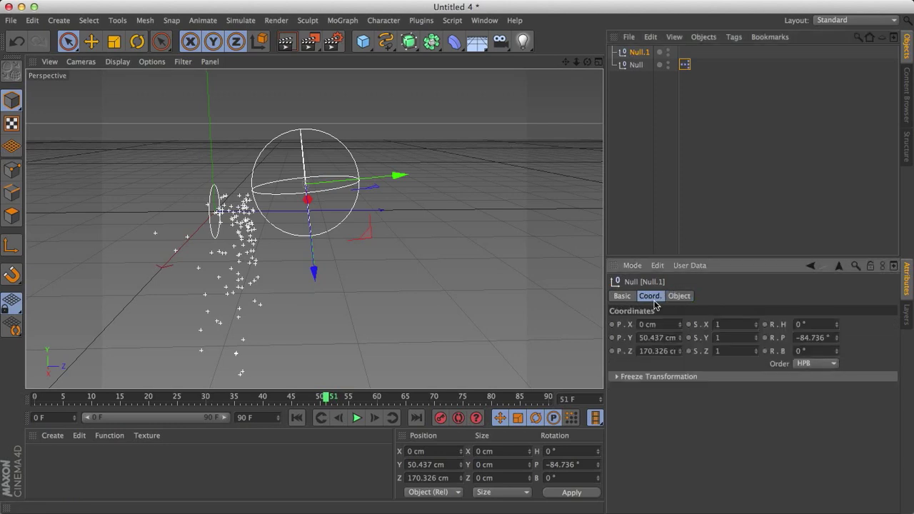
double_click(658, 338)
type("0")
key("Tab")
type("0")
left_click(796, 337)
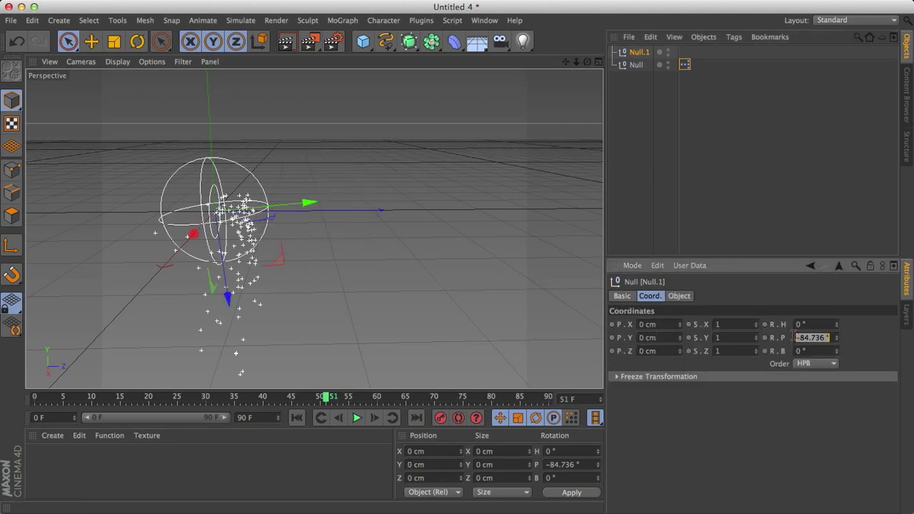
type("0")
key("Tab")
Slide Null.1 along Z to 128.901 cm and replay the particles scattering around it.
left_click_drag(310, 212, 377, 210)
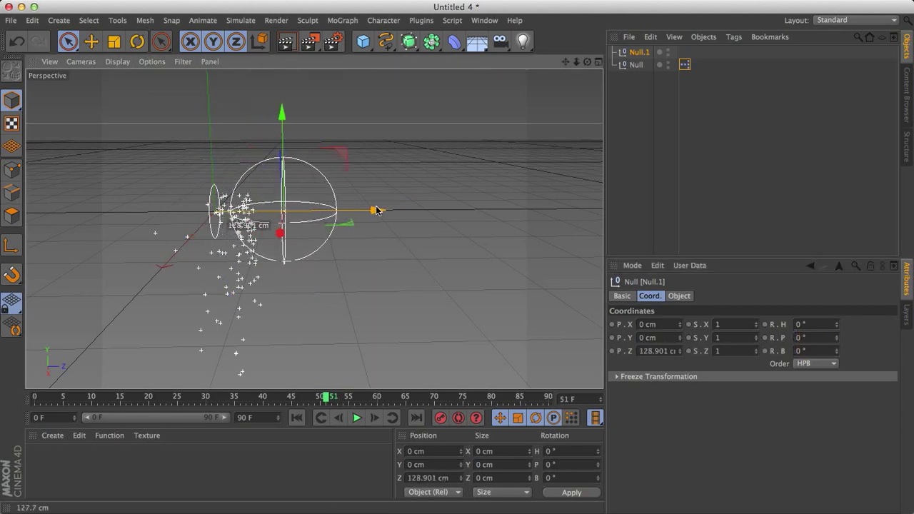
left_click(357, 418)
left_click(298, 418)
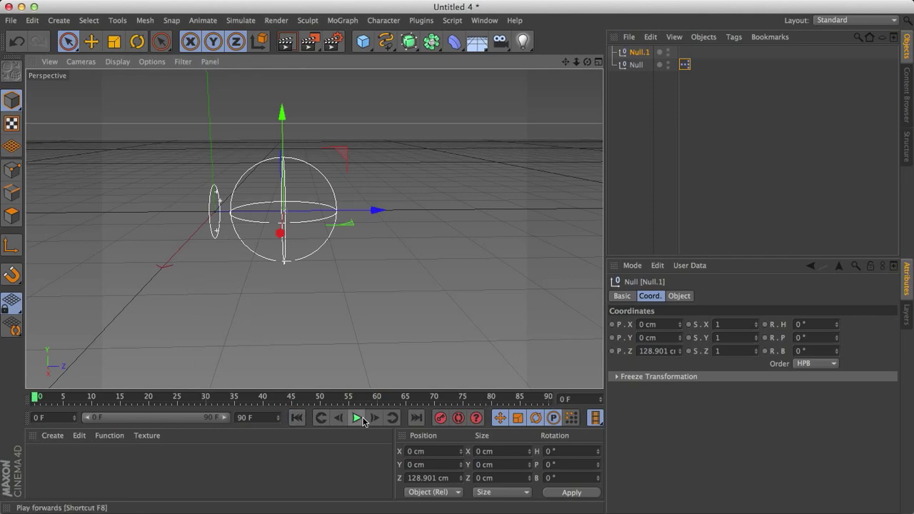
left_click(357, 418)
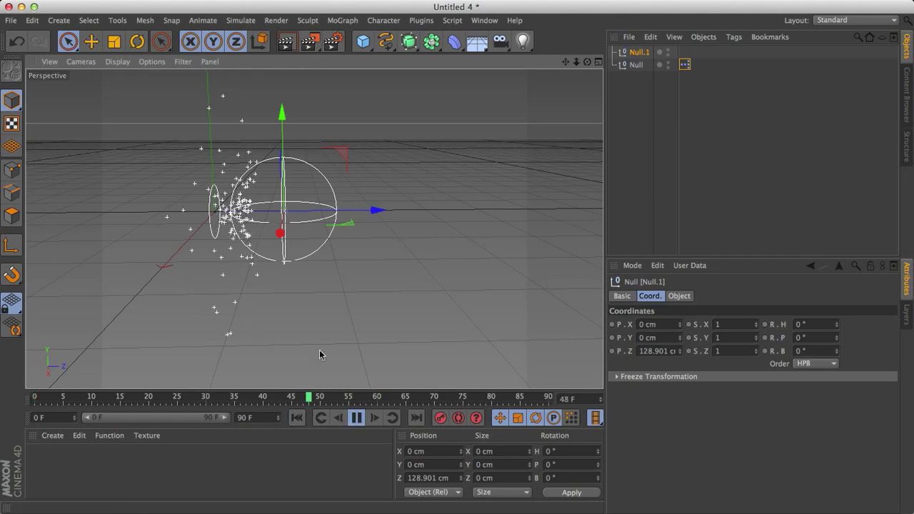
left_click(357, 417)
left_click_drag(329, 213, 150, 219, "alt")
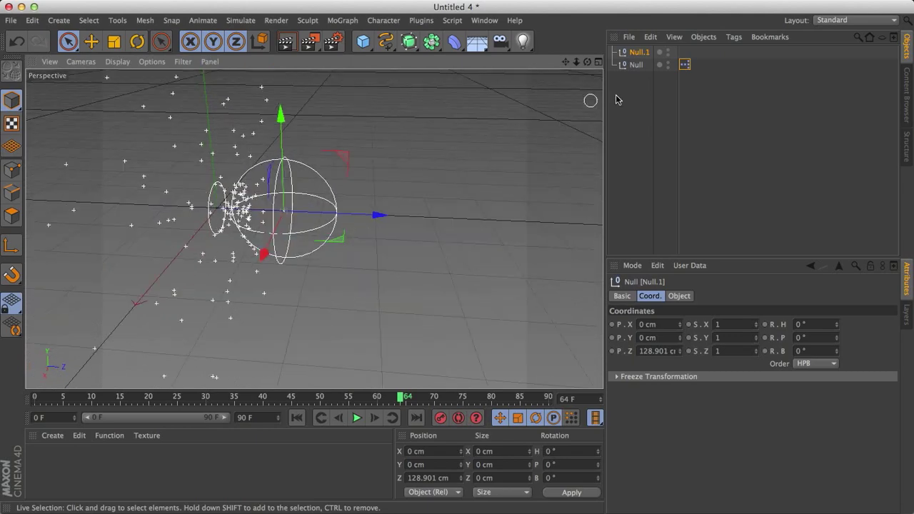
Set PGravity Strength to -100 and replay to check the gentler spread around the sphere.
double_click(684, 65)
left_click(692, 79)
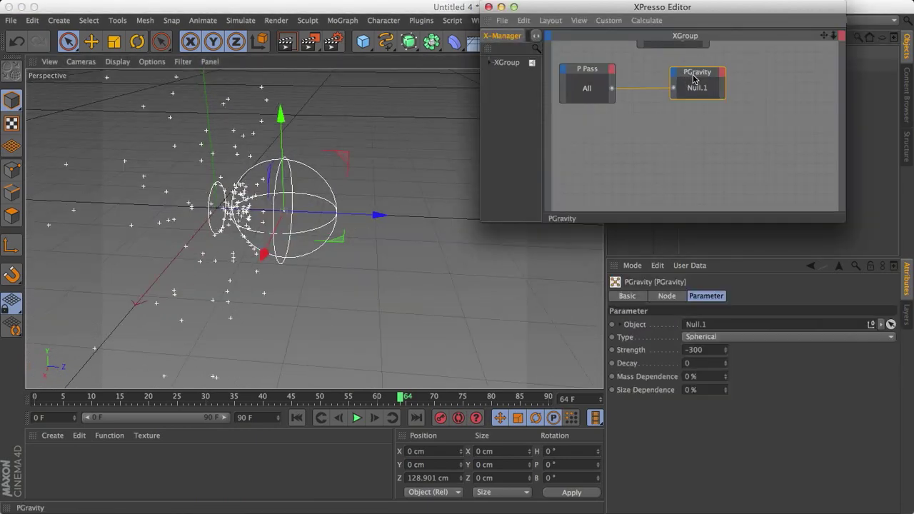
left_click(693, 350)
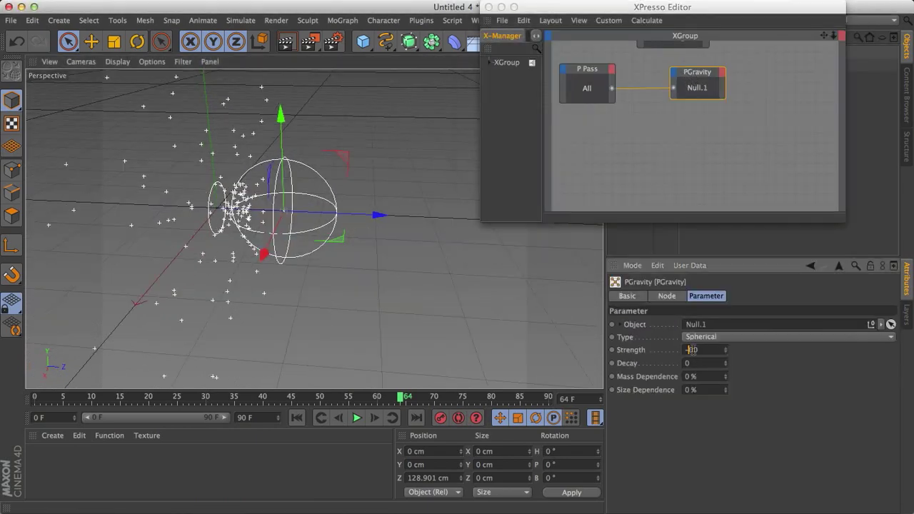
left_click(357, 418)
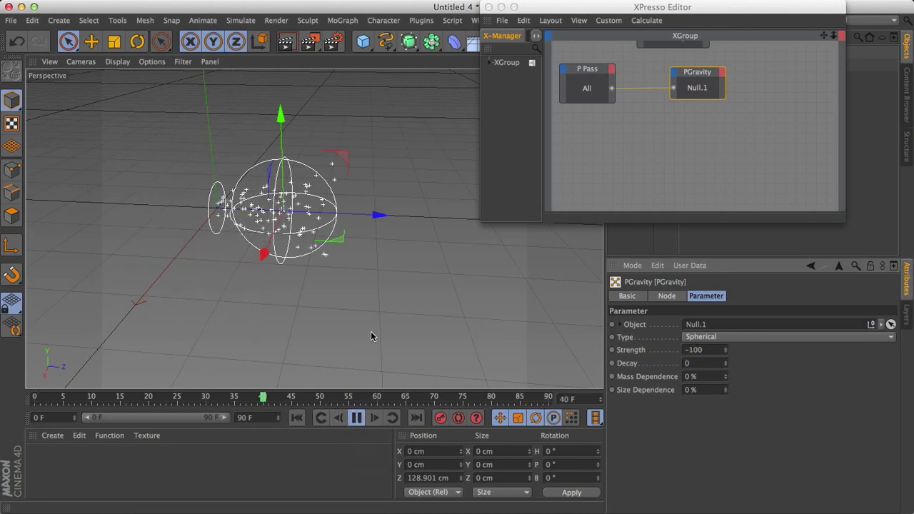
left_click_drag(370, 331, 282, 229, "alt")
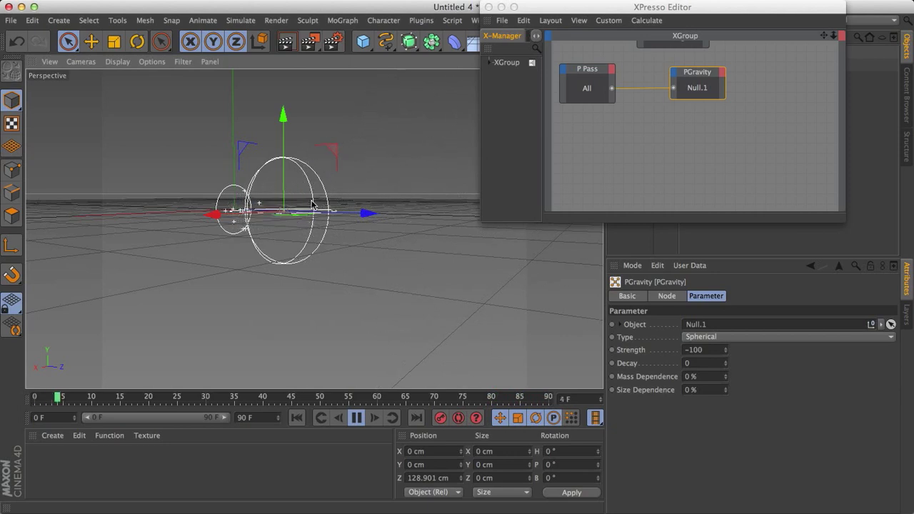
left_click(357, 418)
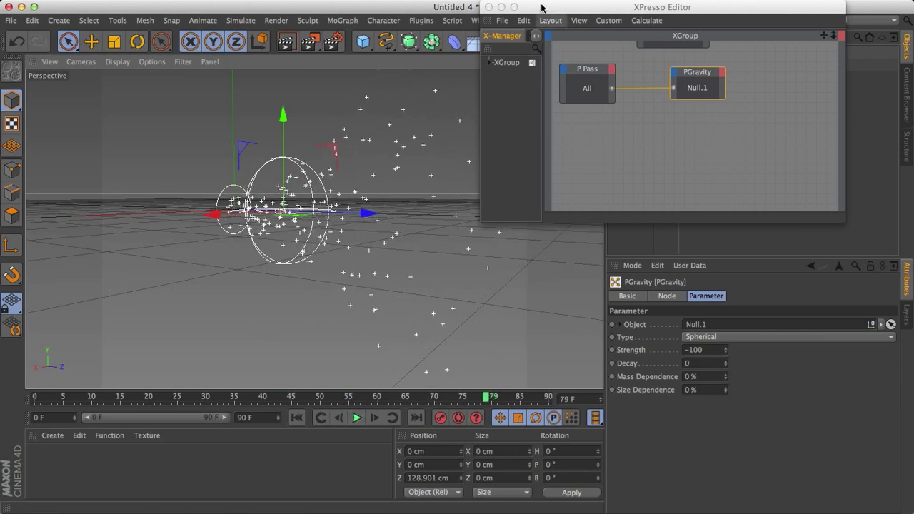
Add a second P Pass node to the XPresso graph.
left_click_drag(541, 7, 264, 14)
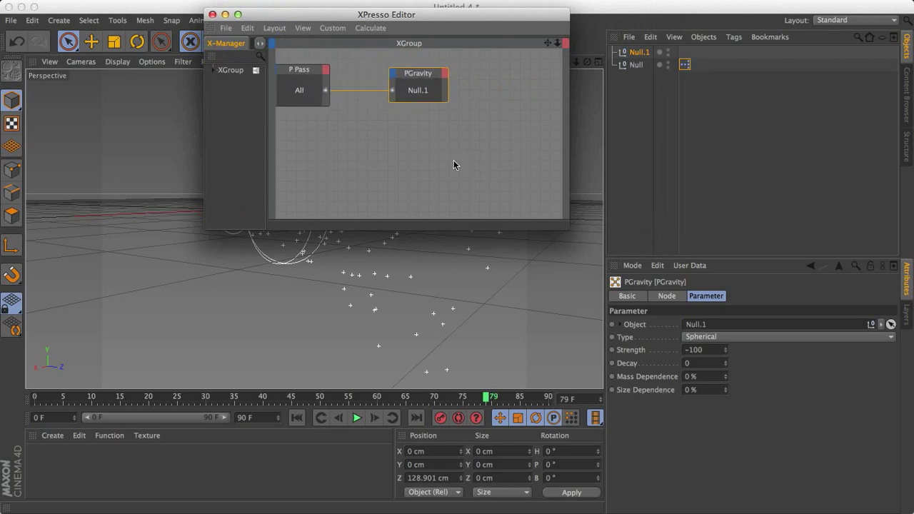
scroll(453, 165, "down", 2)
right_click(325, 142)
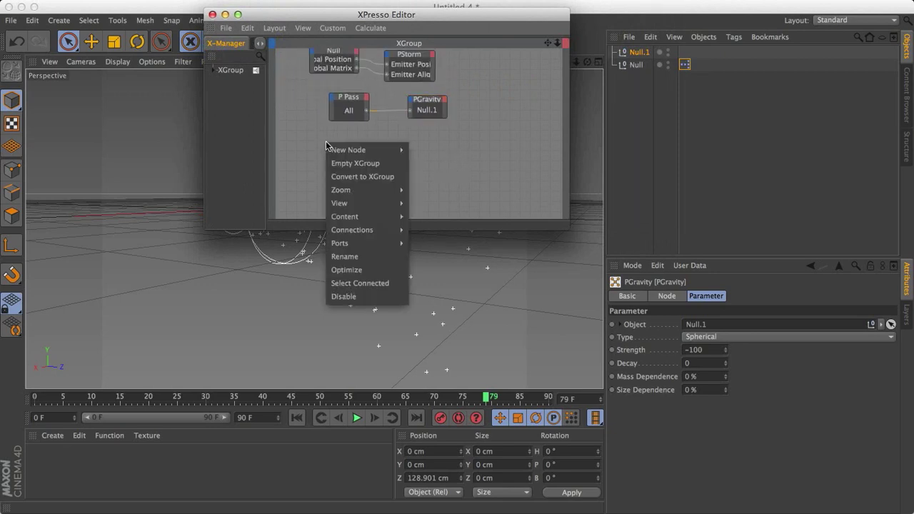
mouse_move(373, 151)
mouse_move(449, 204)
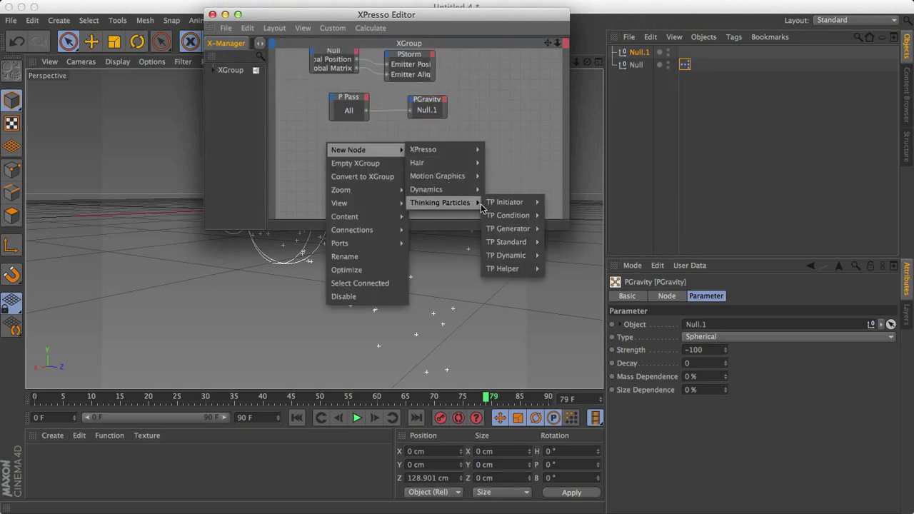
mouse_move(502, 207)
left_click(550, 201)
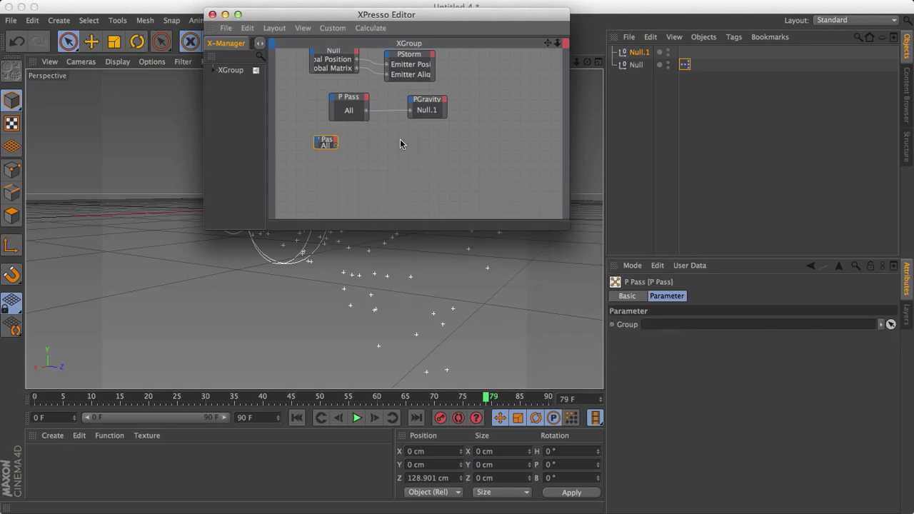
Add a PDeflector node and wire the P Pass output into it.
right_click(389, 139)
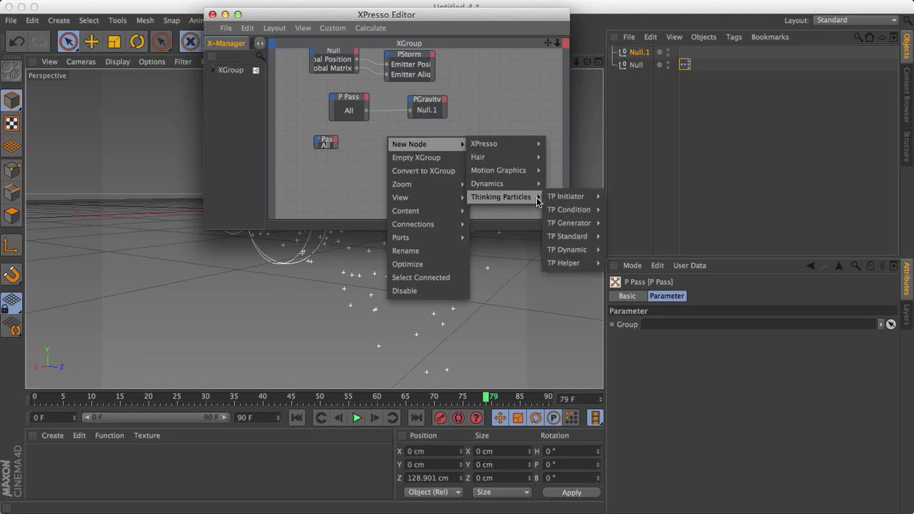
mouse_move(580, 237)
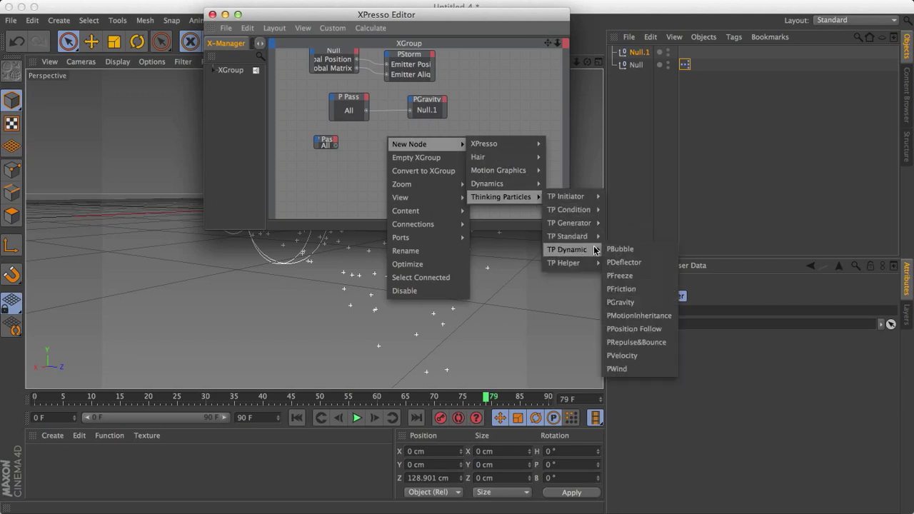
left_click(614, 261)
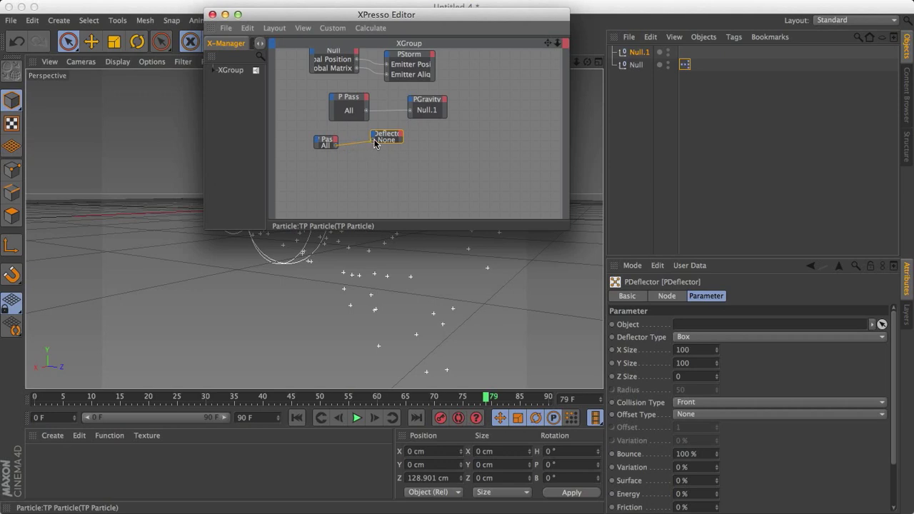
left_click_drag(373, 143, 373, 141)
Create a Cube and assign it as the PDeflector node's Object.
left_click_drag(331, 13, 325, 96)
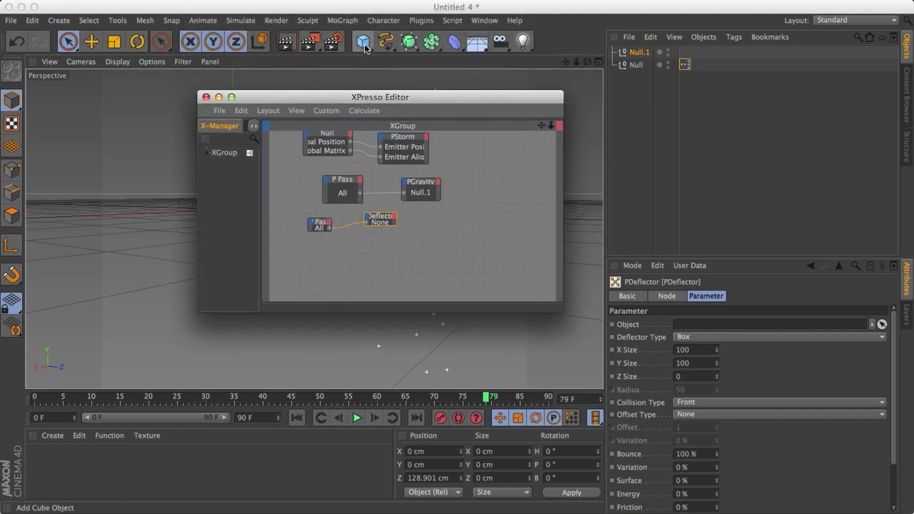
left_click(364, 45)
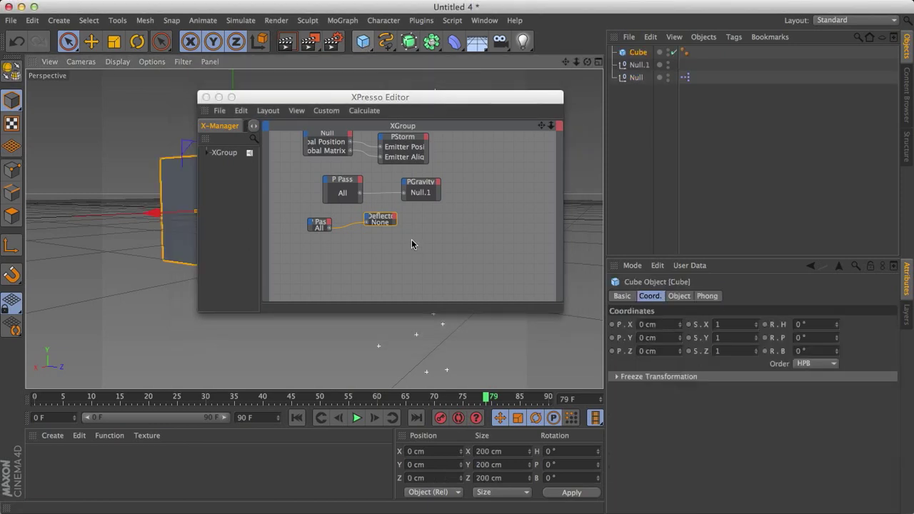
left_click(373, 219)
left_click_drag(628, 55, 691, 327)
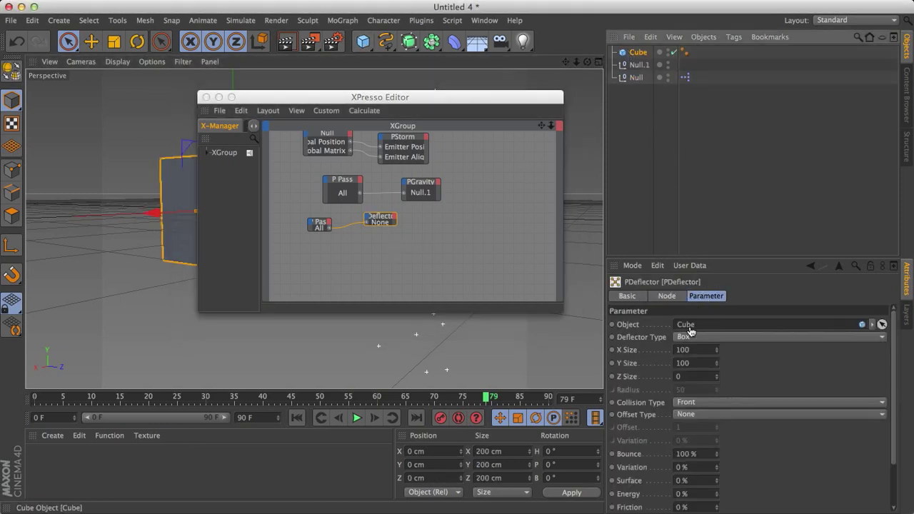
left_click(206, 97)
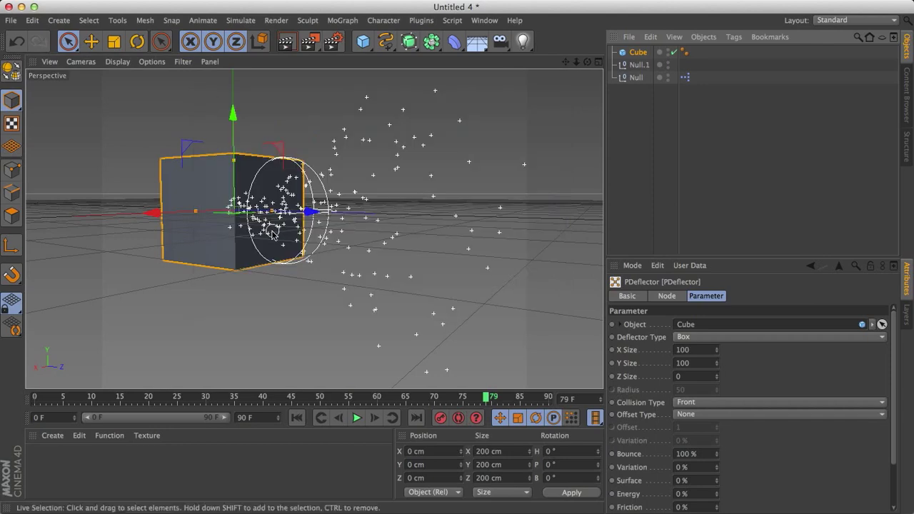
Move the cube along Z and down into the particle stream, then select Null.1 for deletion.
left_click_drag(214, 143, 247, 196, "alt")
left_click_drag(297, 216, 516, 250)
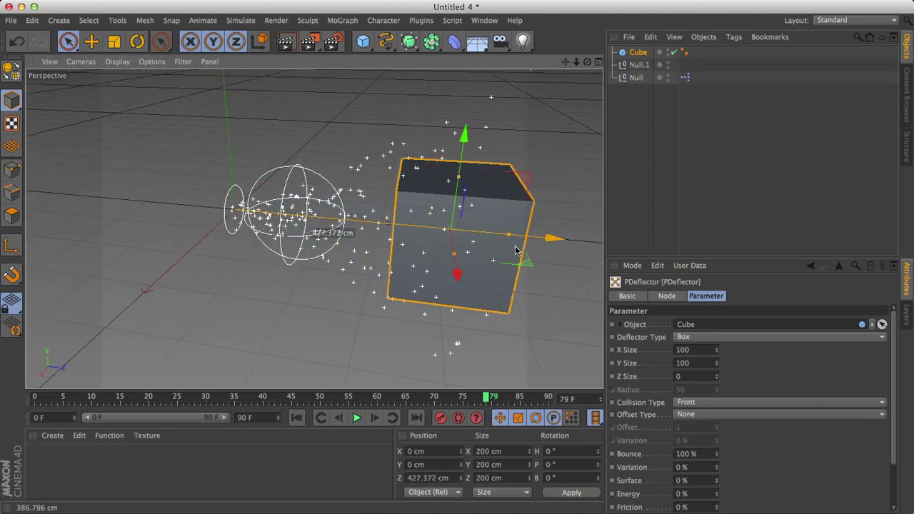
left_click_drag(467, 132, 464, 172)
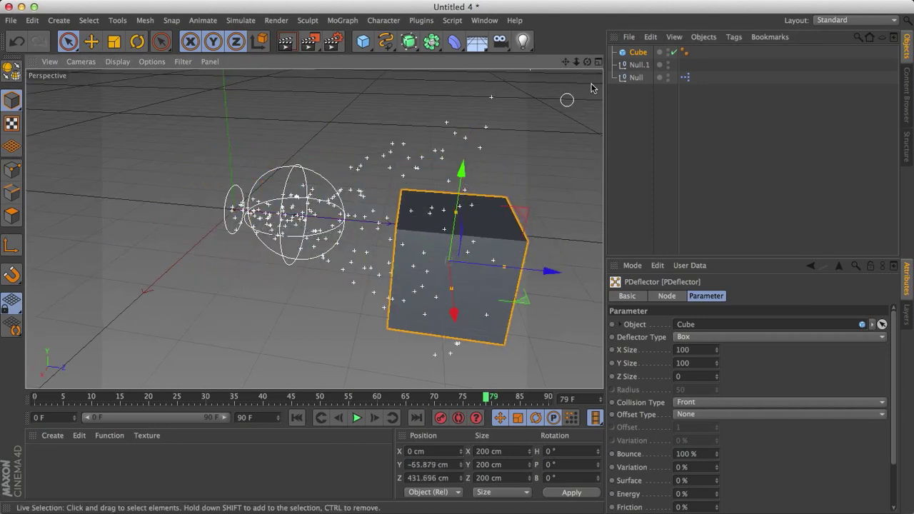
left_click(637, 65)
Delete the Null.1 gravity object and raise the cube to Y -22.654 cm into the particle stream.
key("Delete")
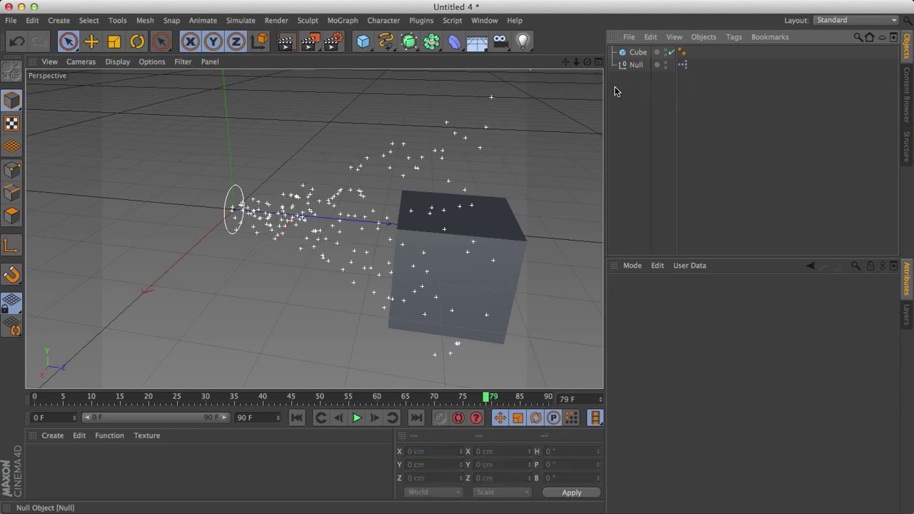
left_click(299, 417)
left_click_drag(268, 341, 372, 325, "alt")
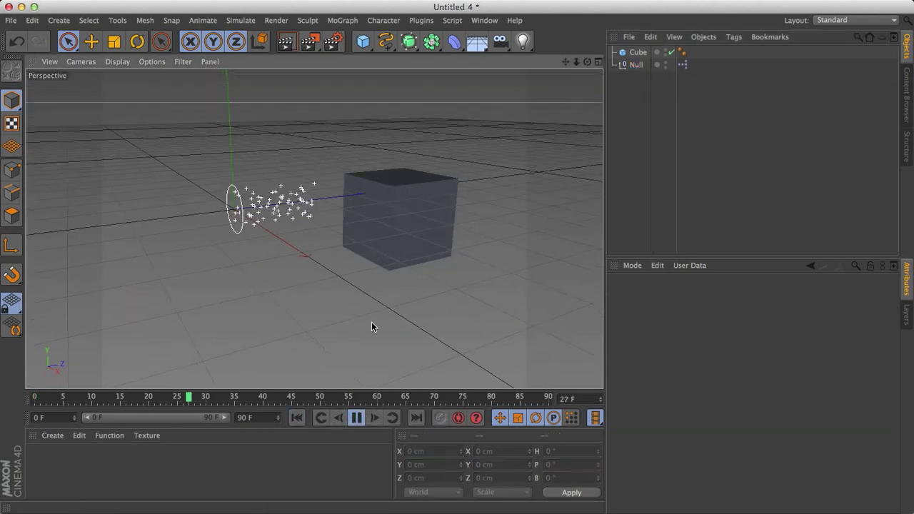
left_click(395, 256)
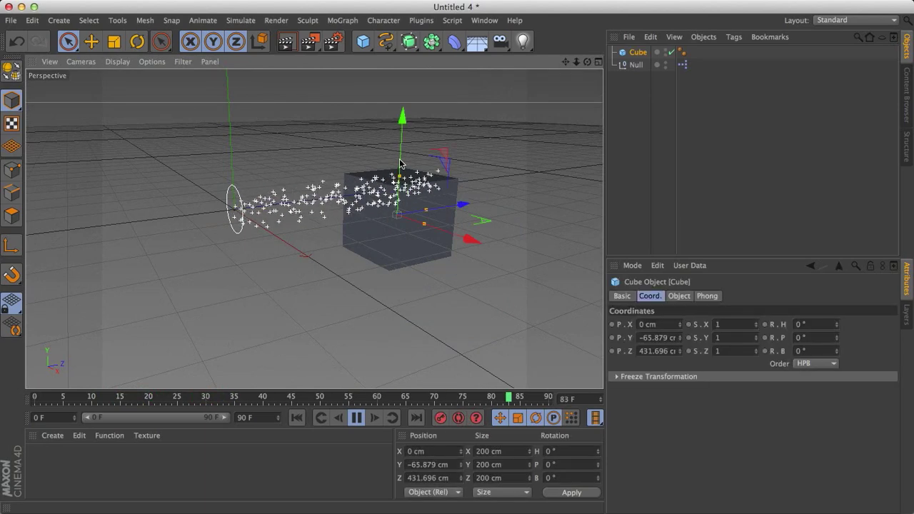
left_click_drag(402, 160, 403, 142)
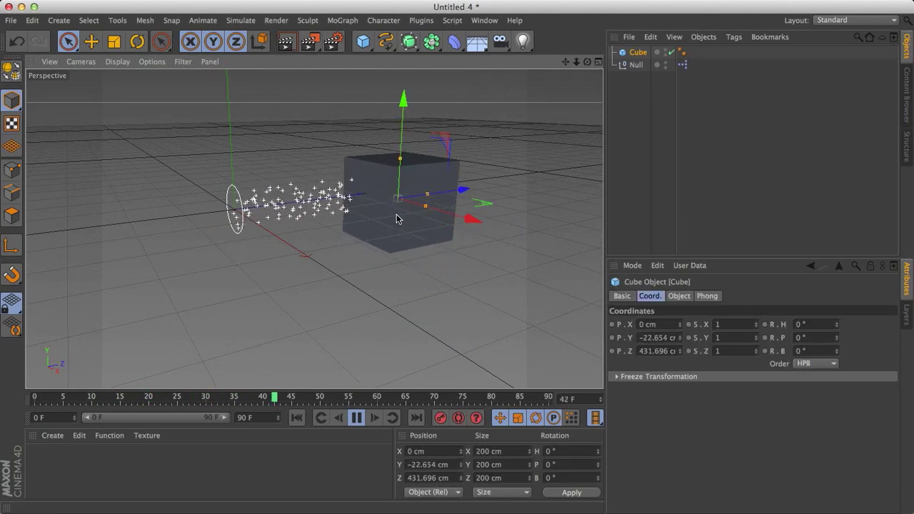
left_click_drag(387, 238, 213, 116, "alt")
Switch the viewport display to Lines.
left_click(117, 61)
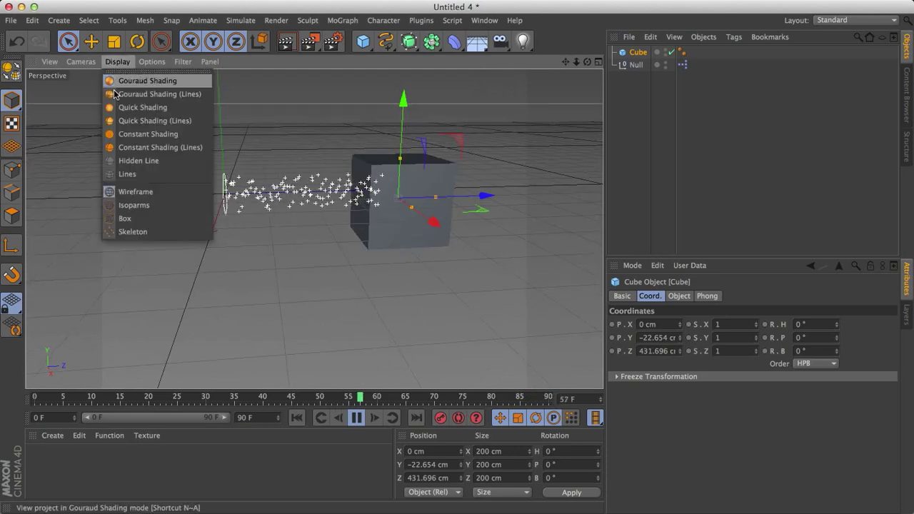
left_click(122, 174)
left_click_drag(235, 221, 278, 232, "alt")
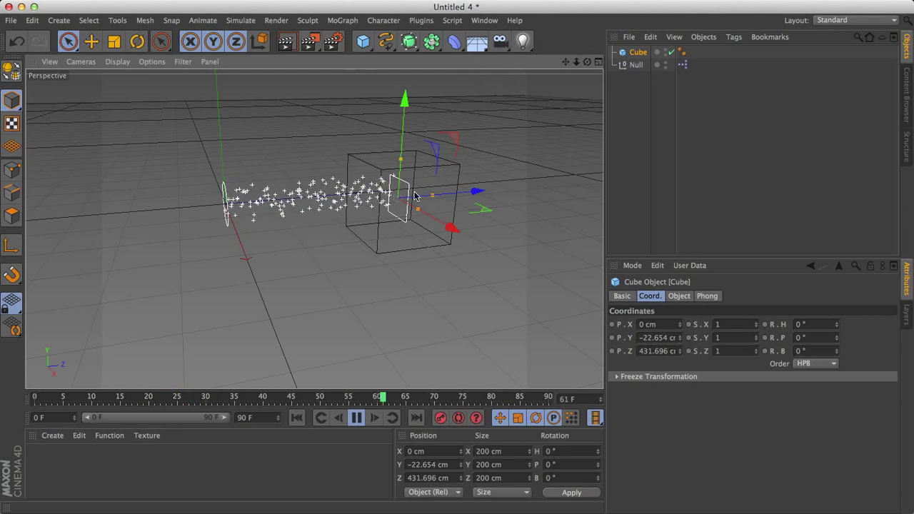
Bring up the PDeflector node's parameters from the Null's XPresso graph.
double_click(683, 64)
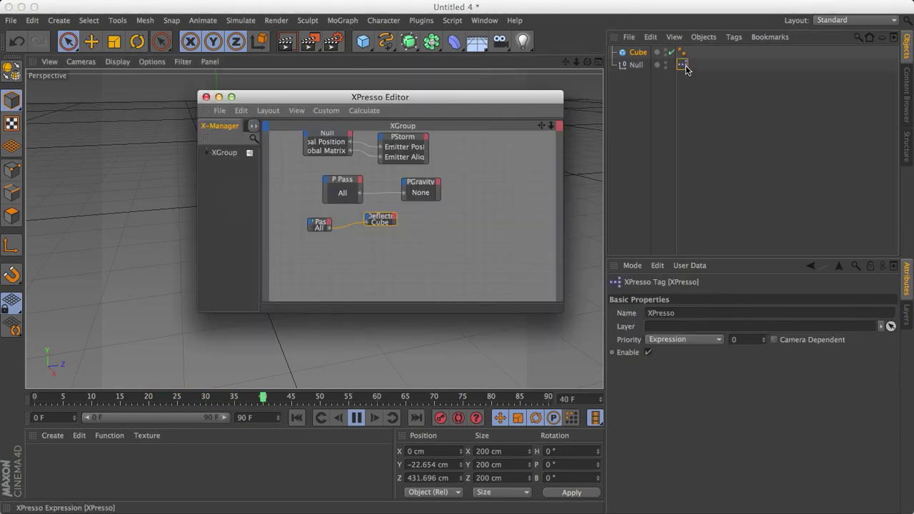
left_click(381, 222)
left_click(206, 97)
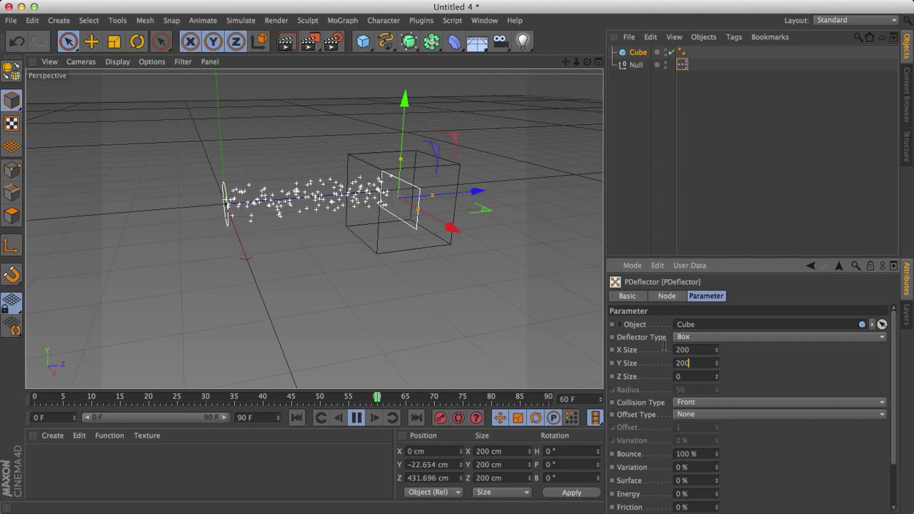
Give the deflector X, Y and Z Size of 200, then restore Gouraud Shading in the viewport.
key("Tab")
type("200")
key("Tab")
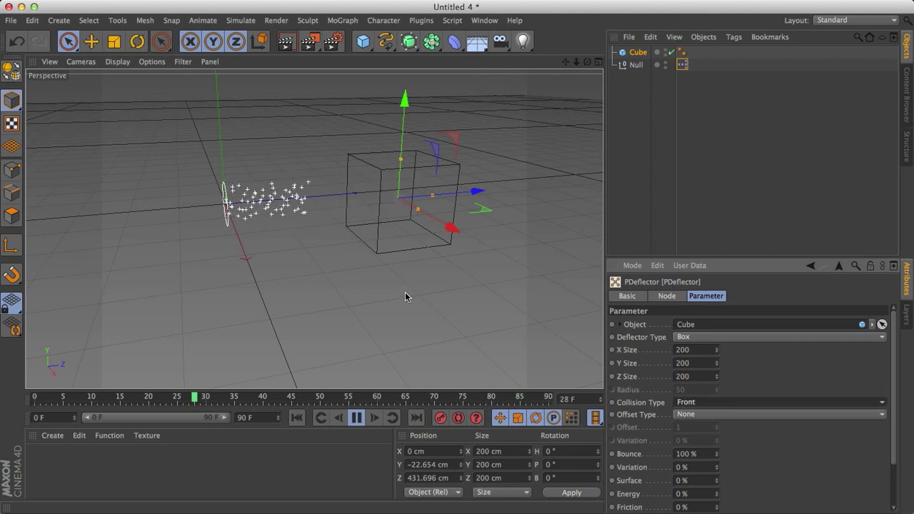
left_click(118, 62)
left_click(135, 82)
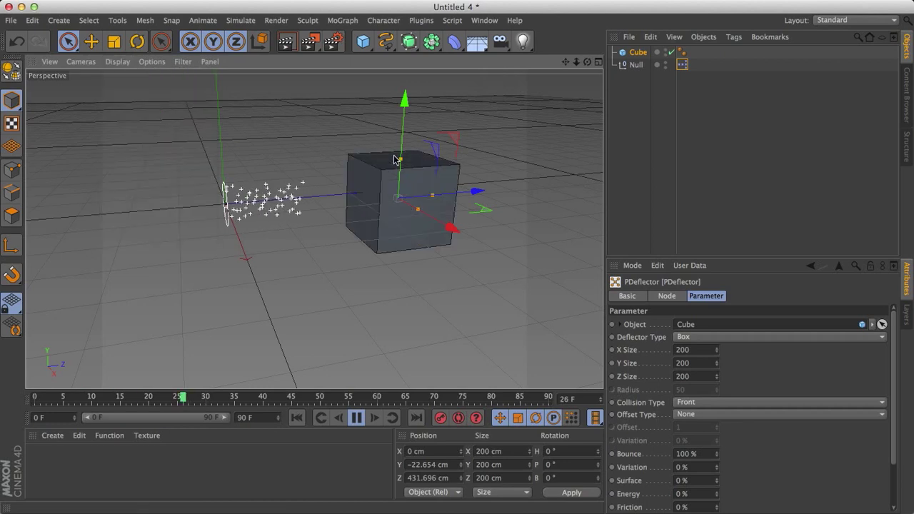
Tilt the cube to H -40.717°, P 17.182°, B 14.965° and move it to Z 238.488 cm.
key("r")
left_click_drag(407, 219, 377, 246)
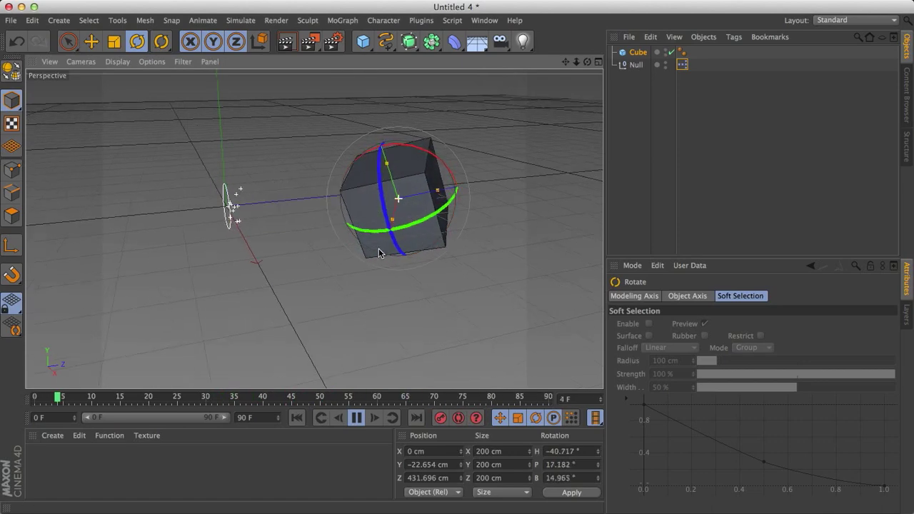
key("space")
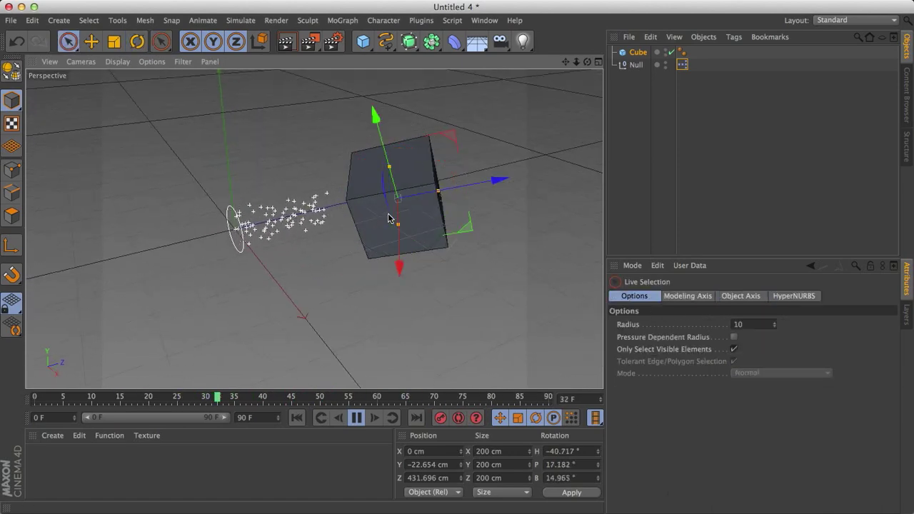
left_click(259, 41)
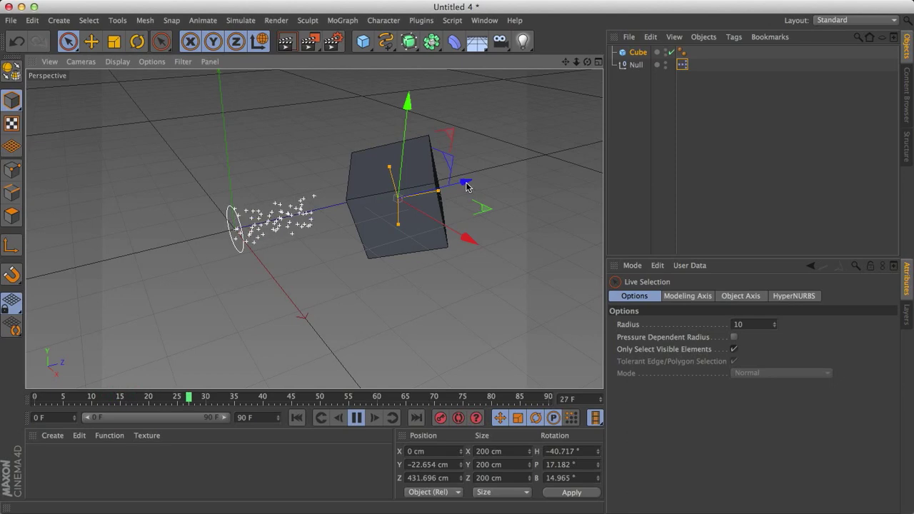
left_click_drag(466, 187, 216, 205)
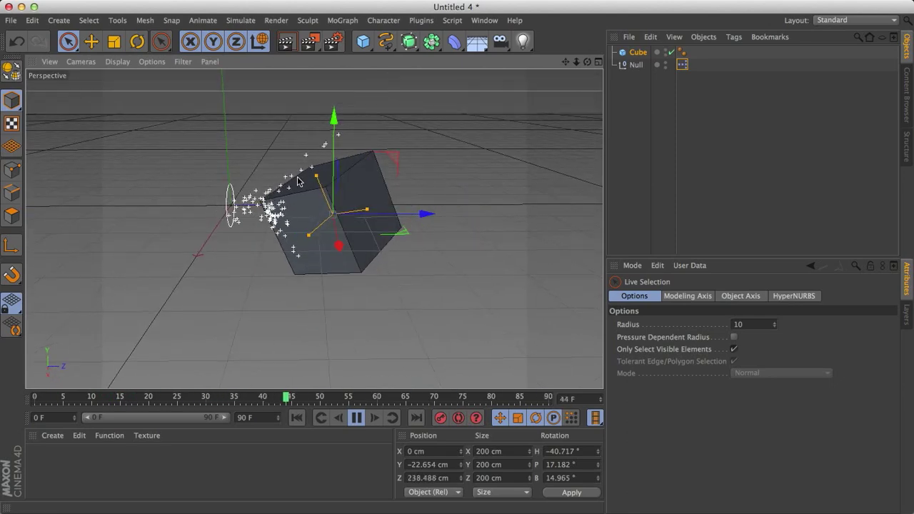
left_click_drag(301, 185, 311, 227, "alt")
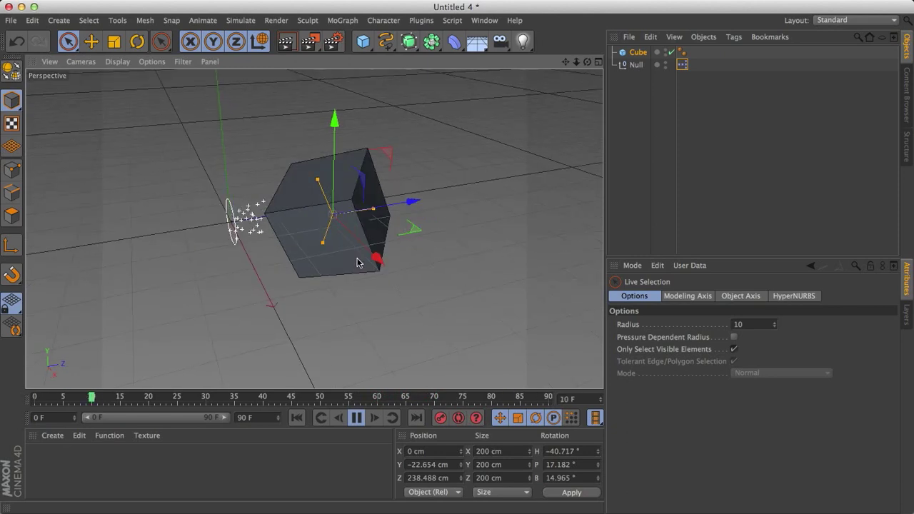
Stop and rewind playback to frame 0, then reopen the Null's XPresso graph.
left_click(355, 419)
left_click(297, 418)
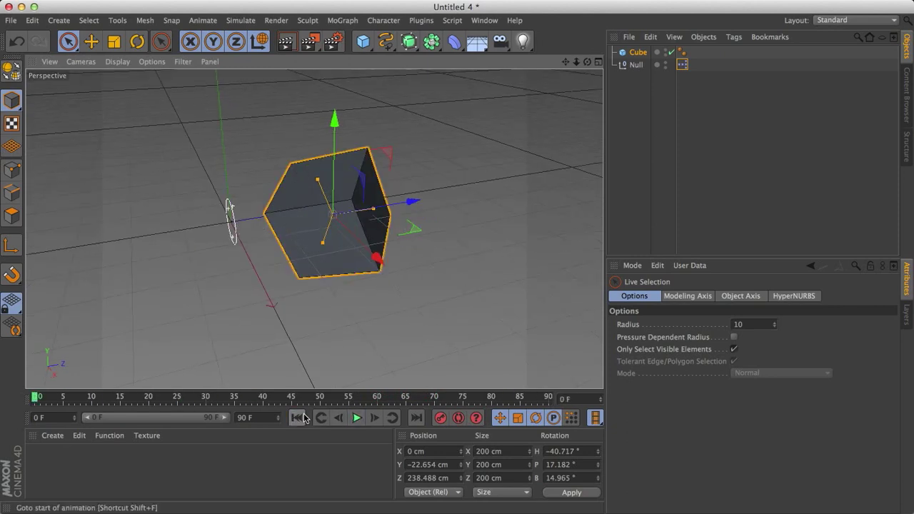
double_click(685, 67)
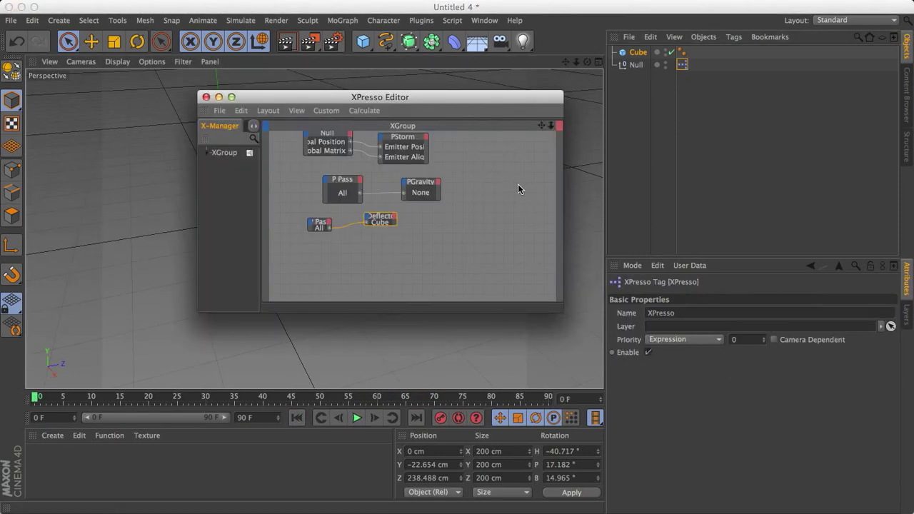